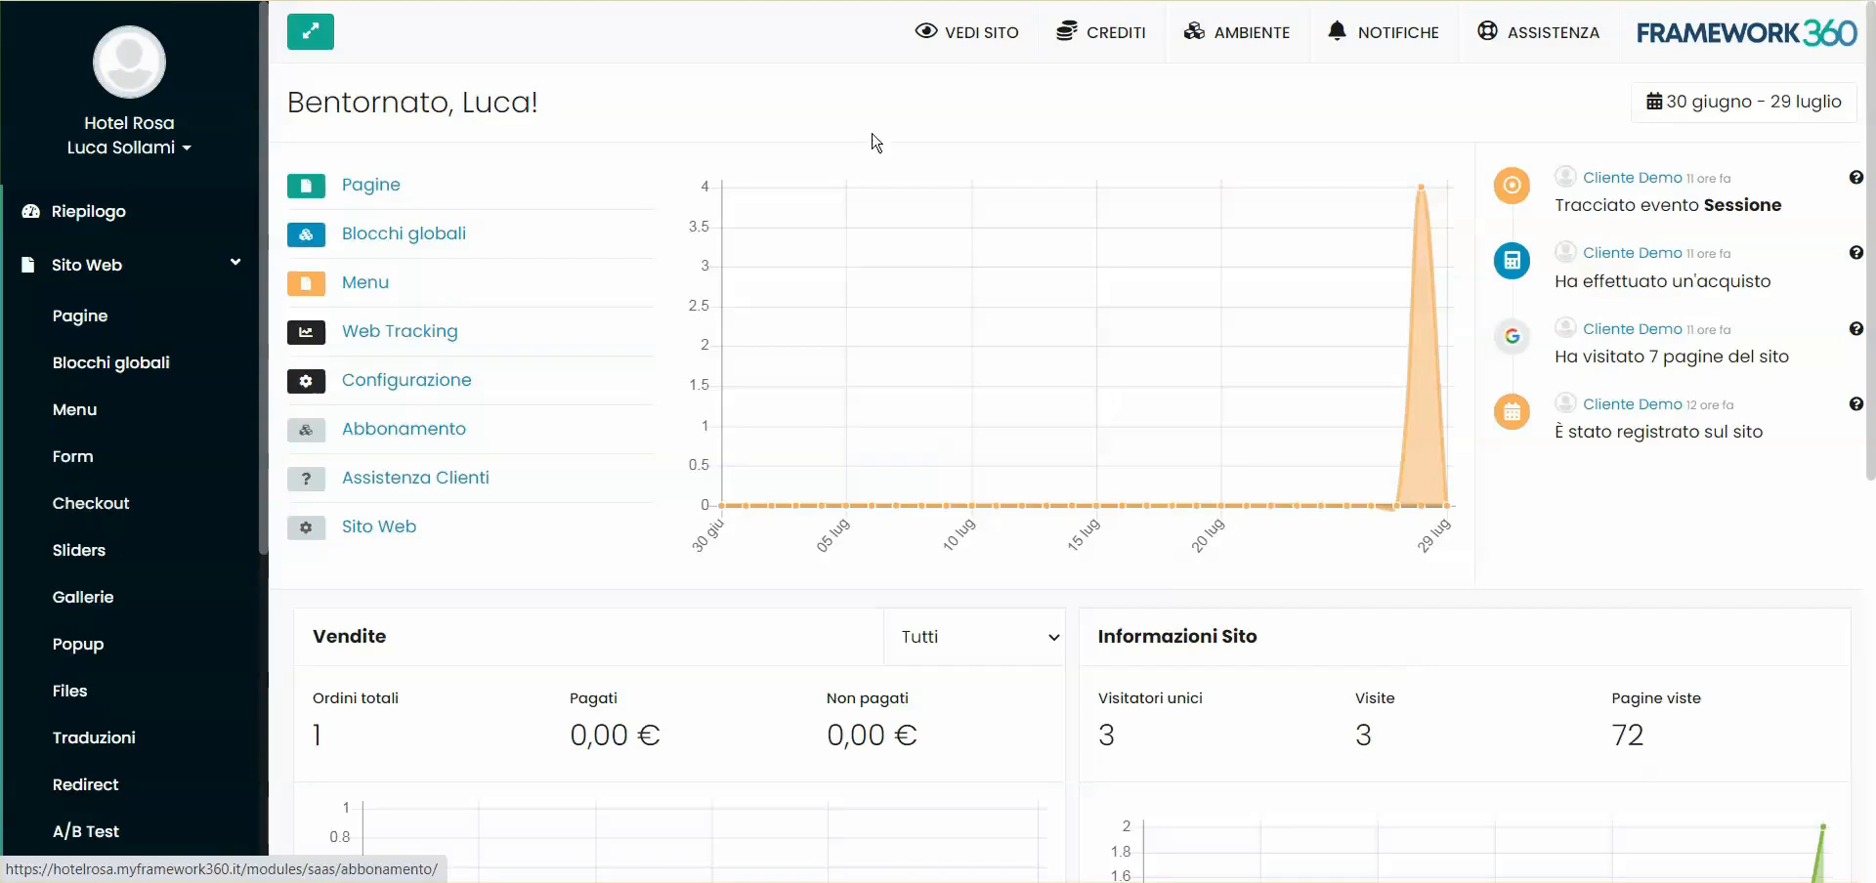
Create a new popup titled "Popup in homepage" and keep Mostra automaticamente enabled.
{"action": "left_click", "coordinate": [978, 43]}
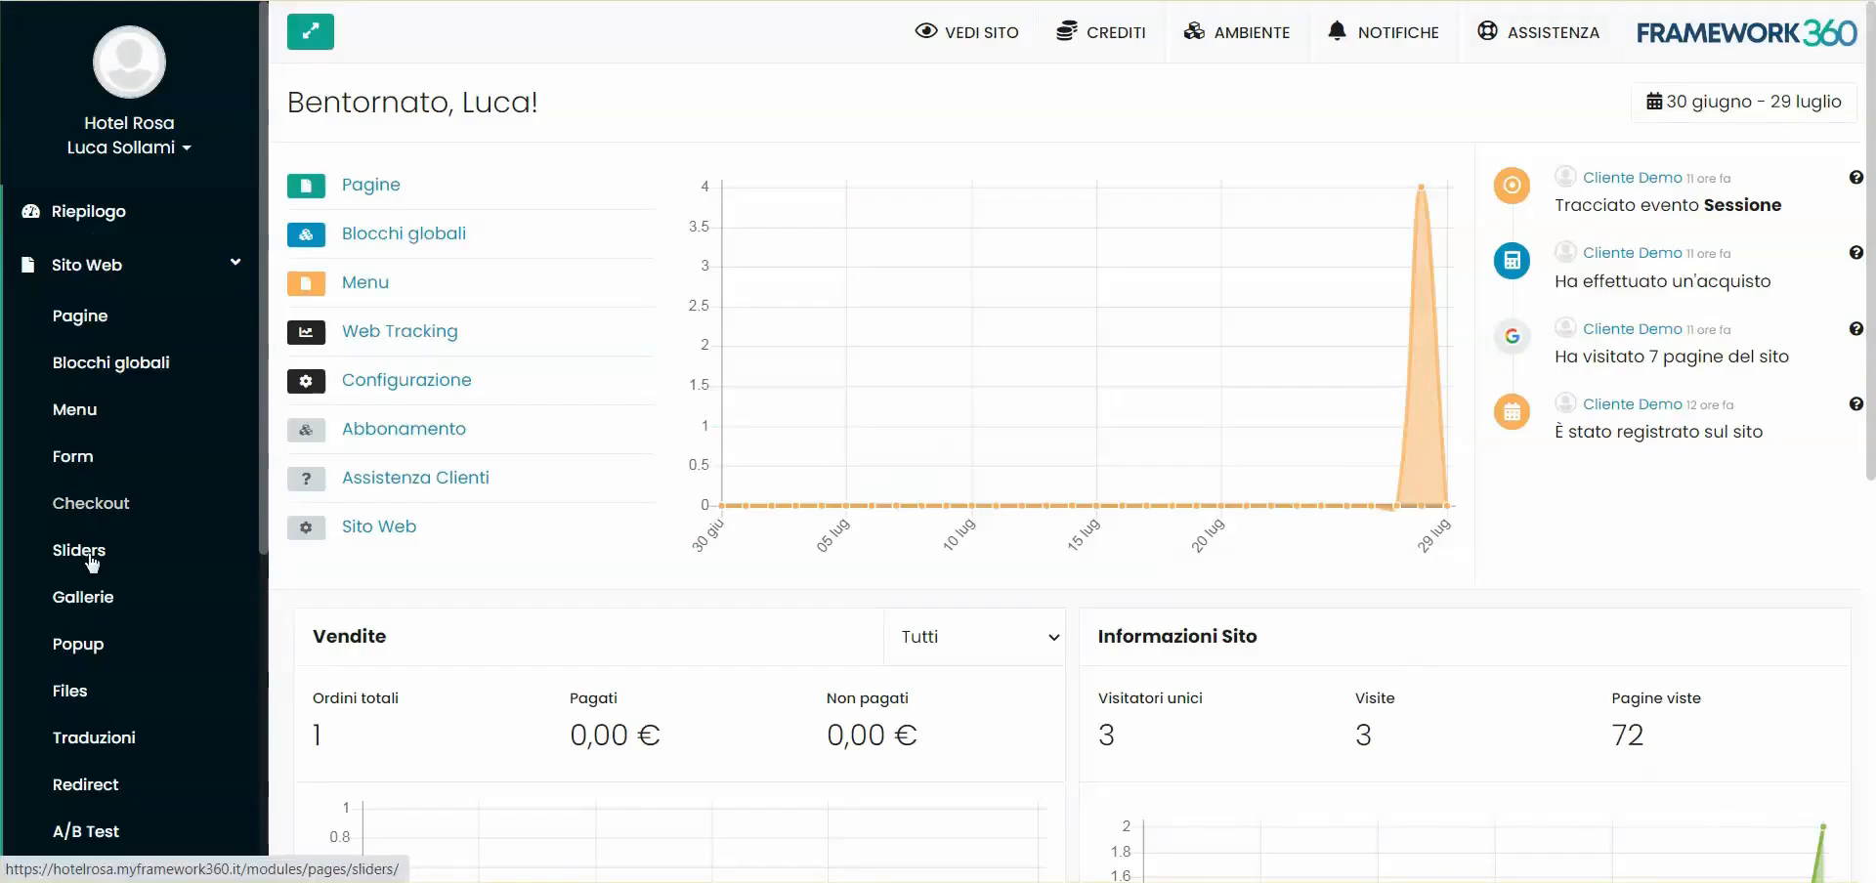
{"action": "left_click", "coordinate": [96, 647]}
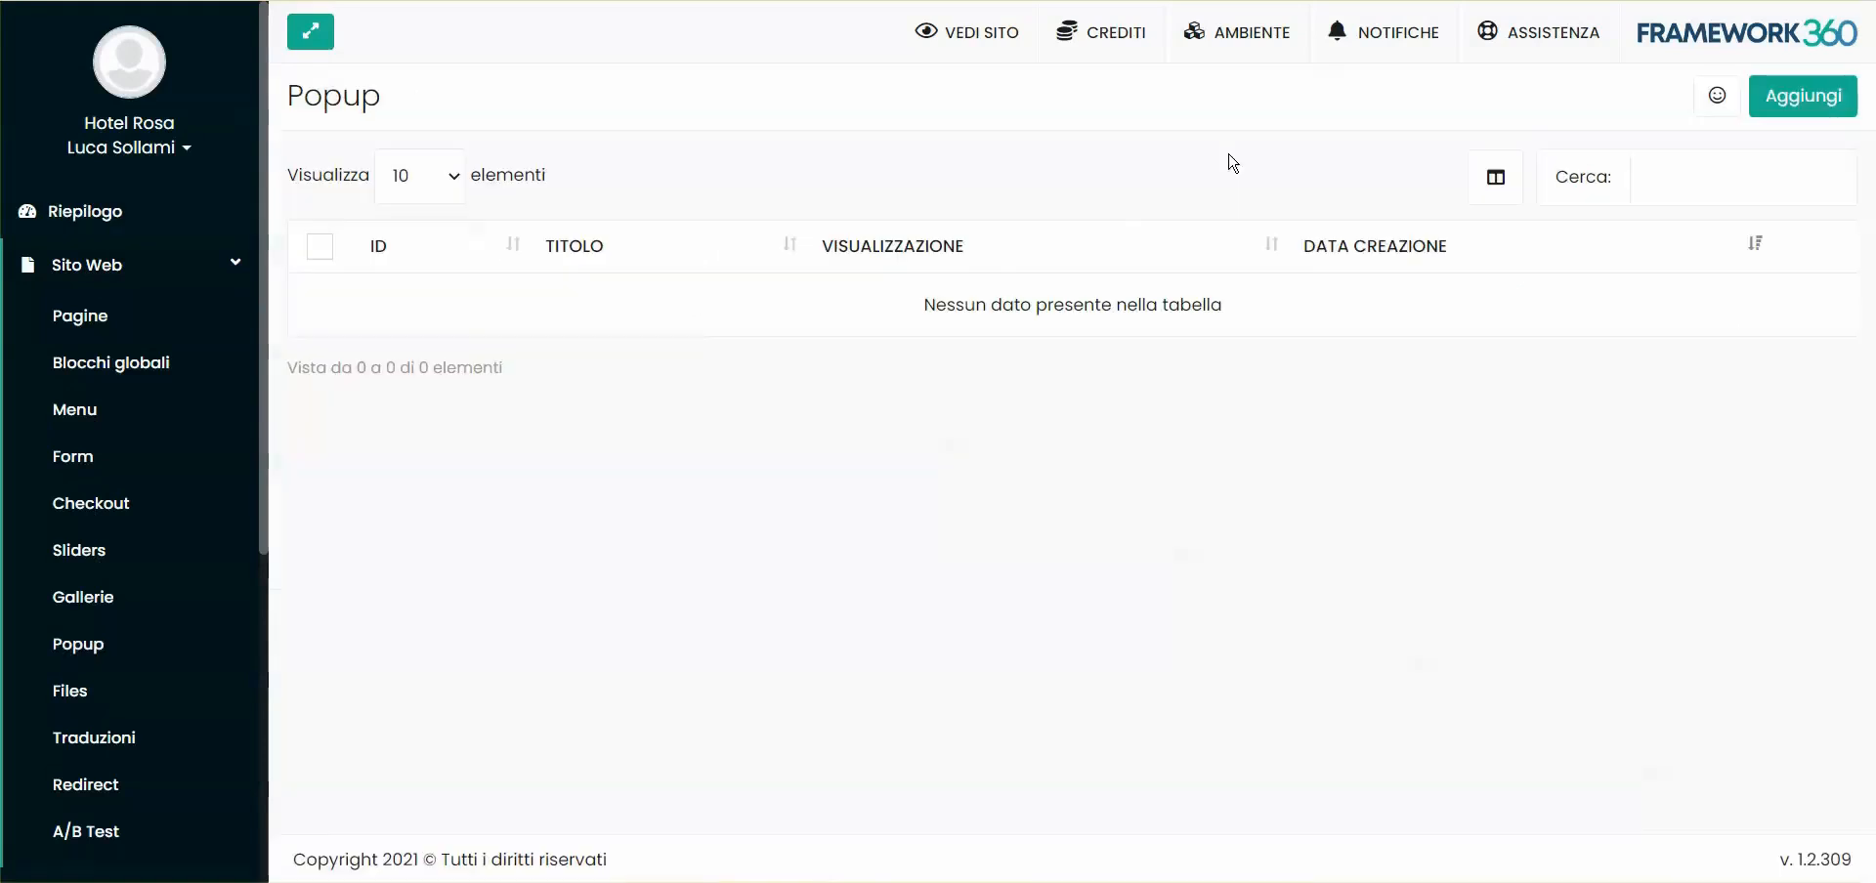
{"action": "left_click", "coordinate": [1801, 107]}
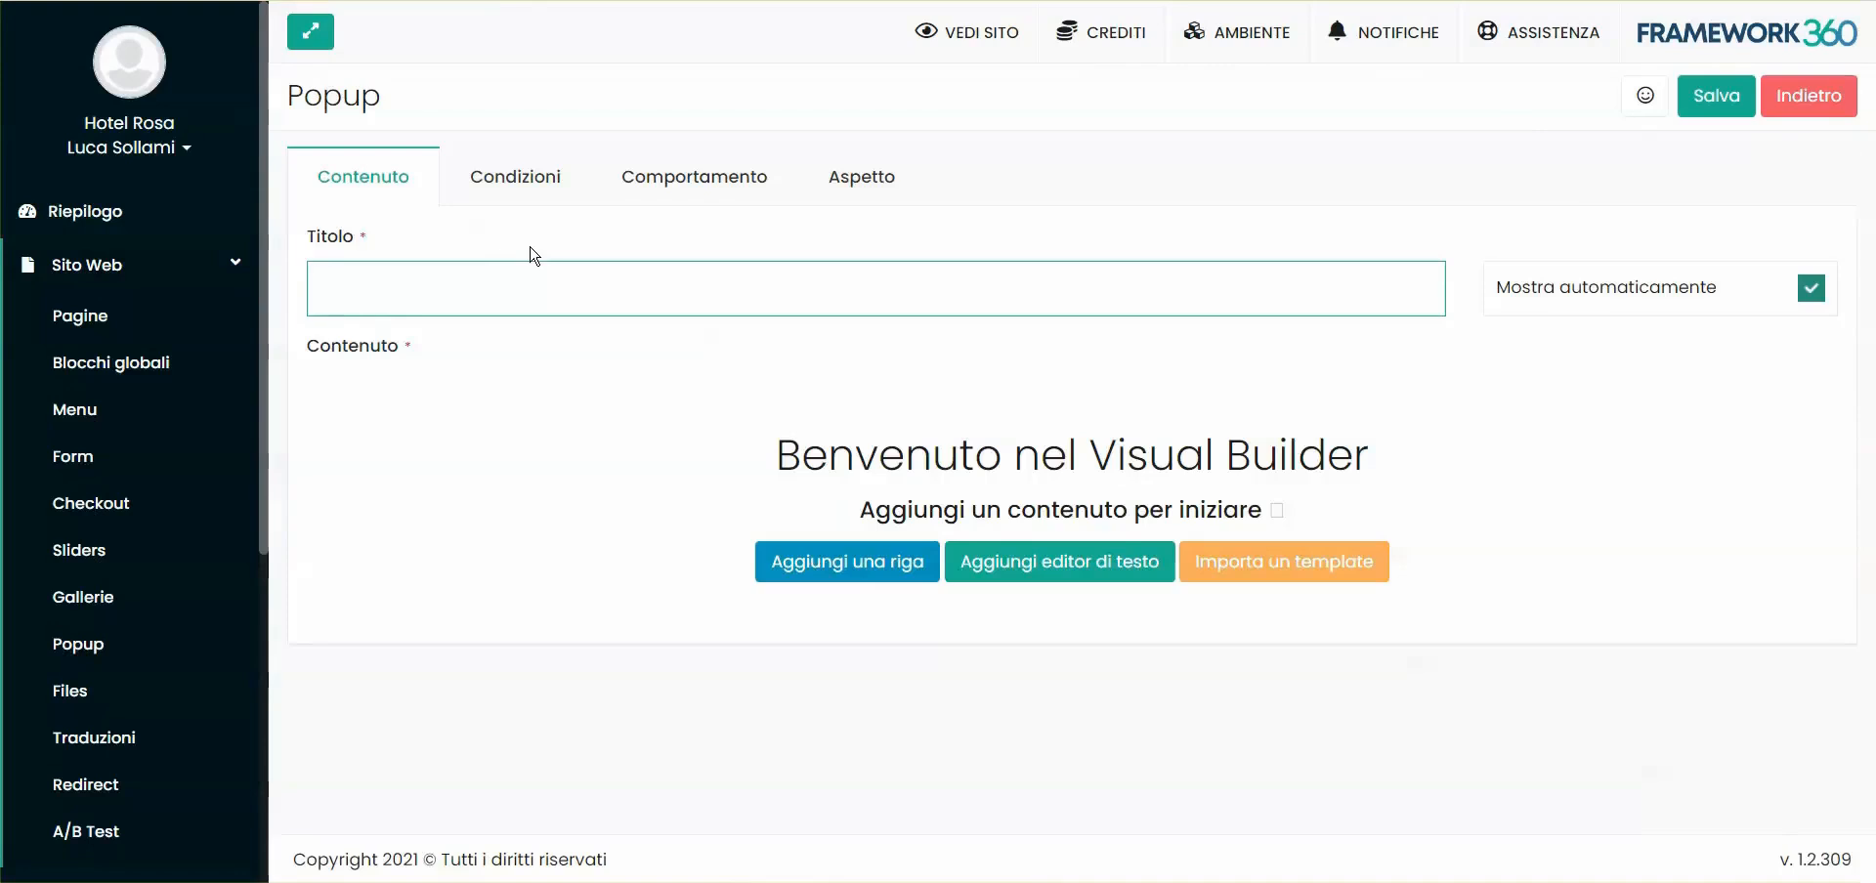
{"action": "type", "text": "Popup in homepage"}
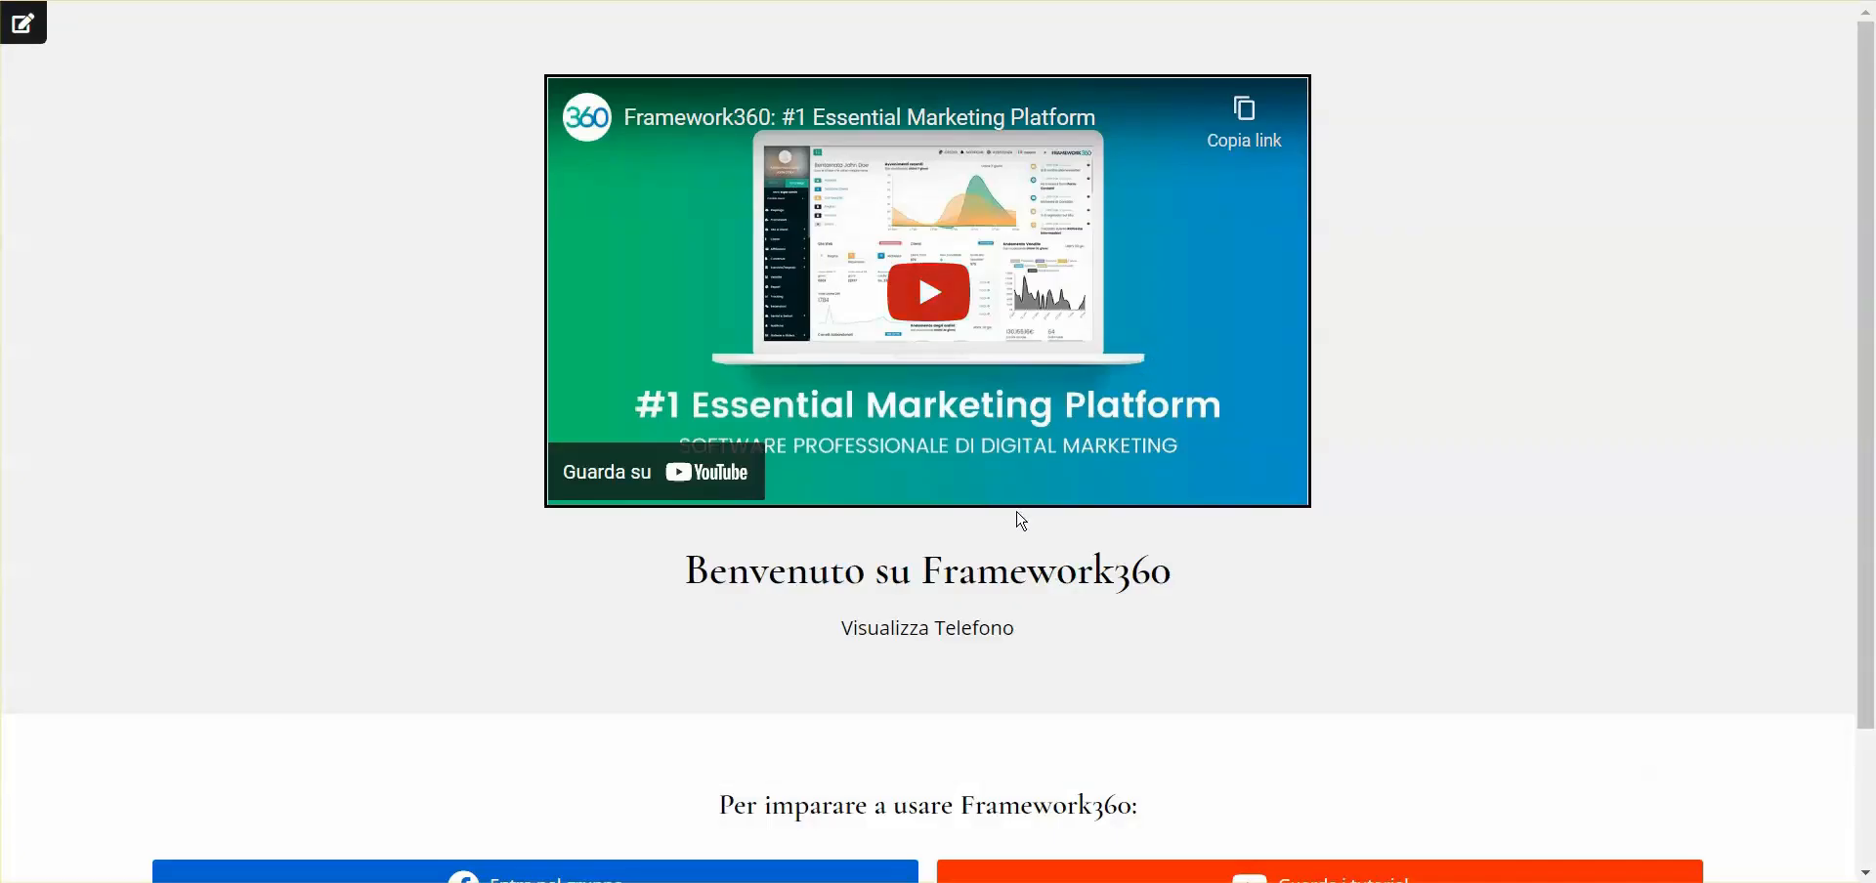
{"action": "scroll", "coordinate": [1017, 516], "scroll_direction": "down", "scroll_amount": 1}
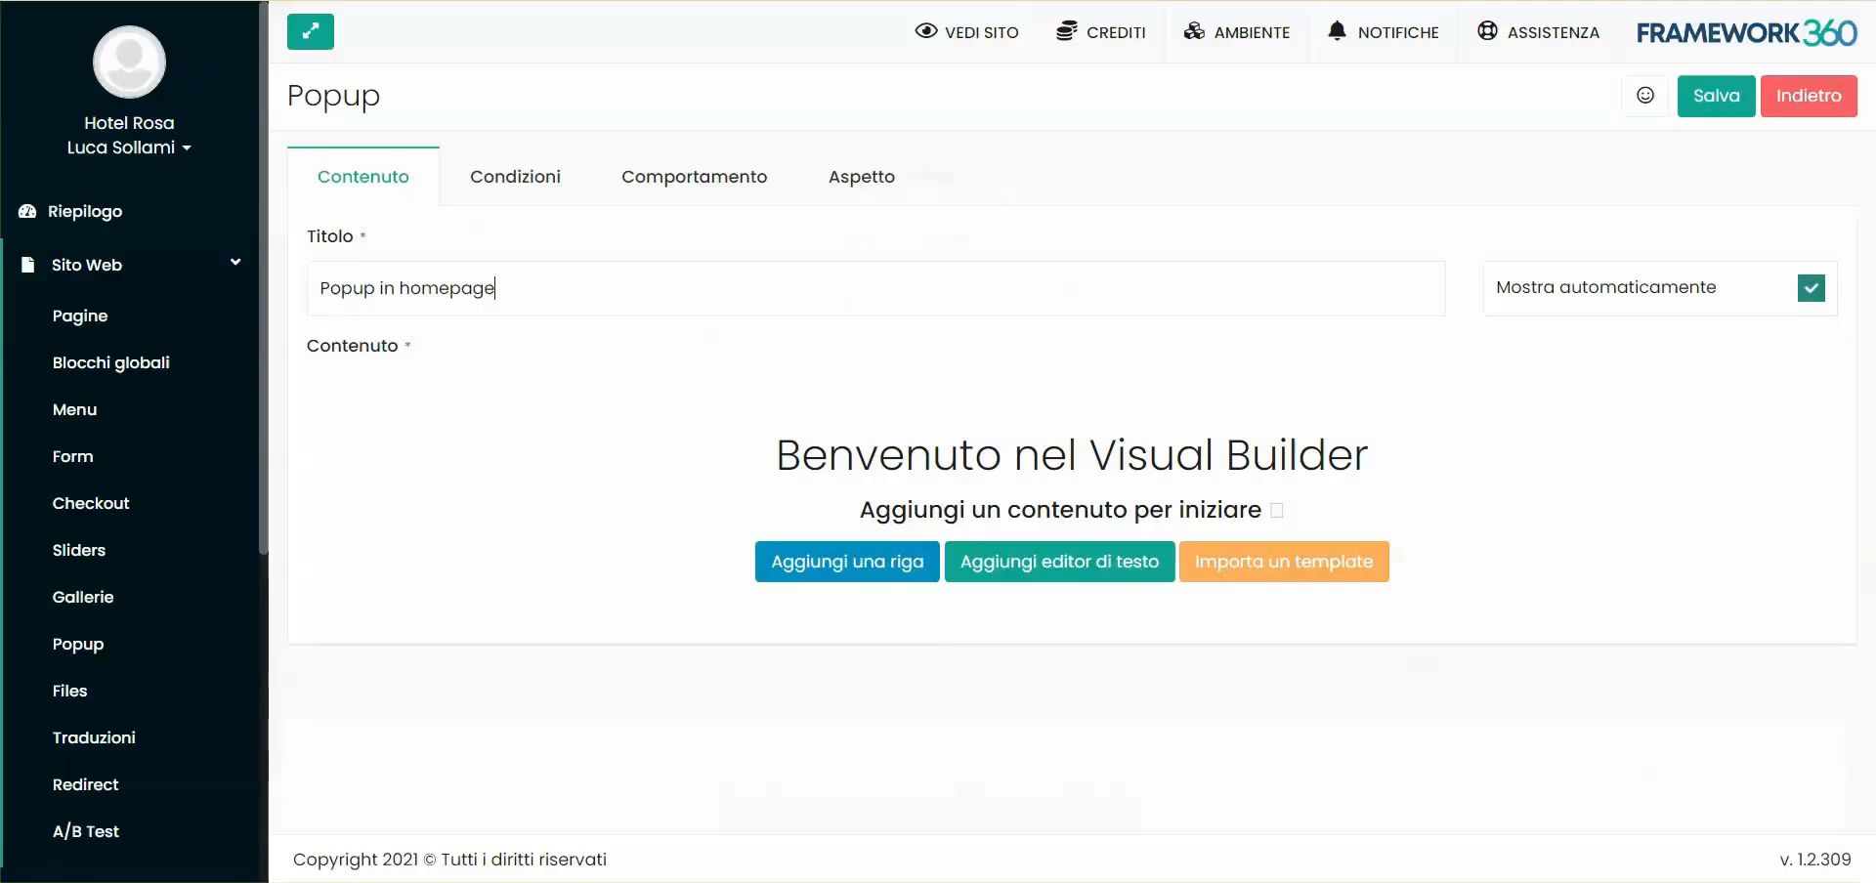
{"action": "left_click", "coordinate": [1592, 296]}
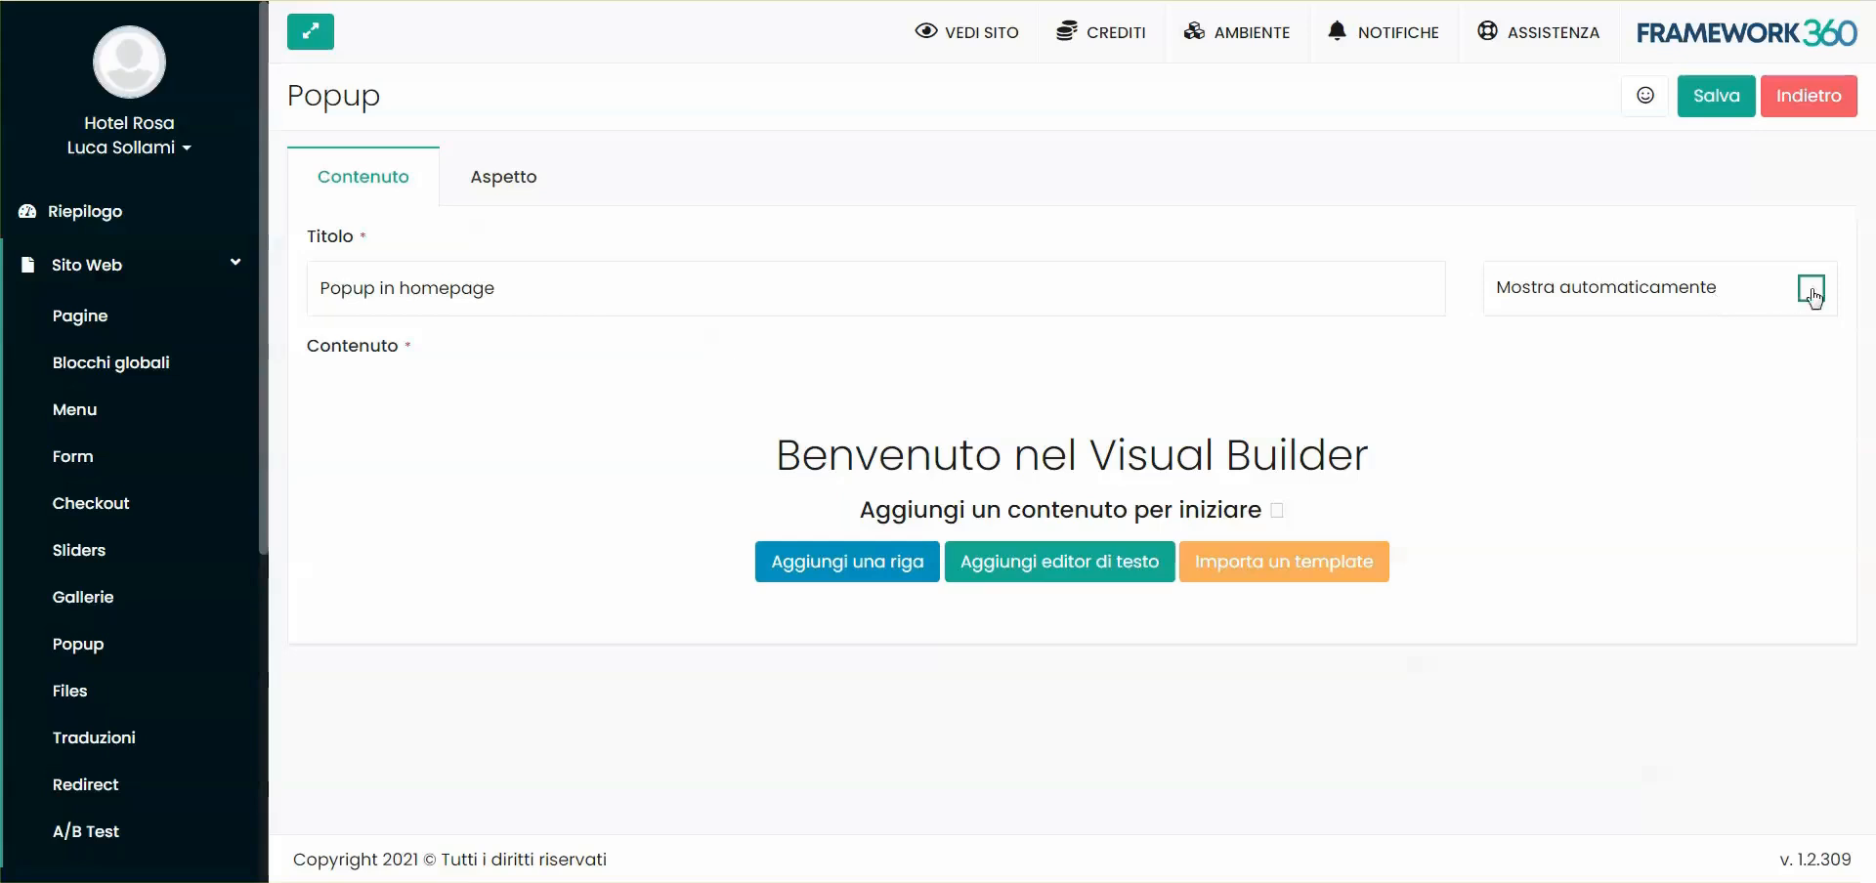
{"action": "left_click", "coordinate": [1597, 292]}
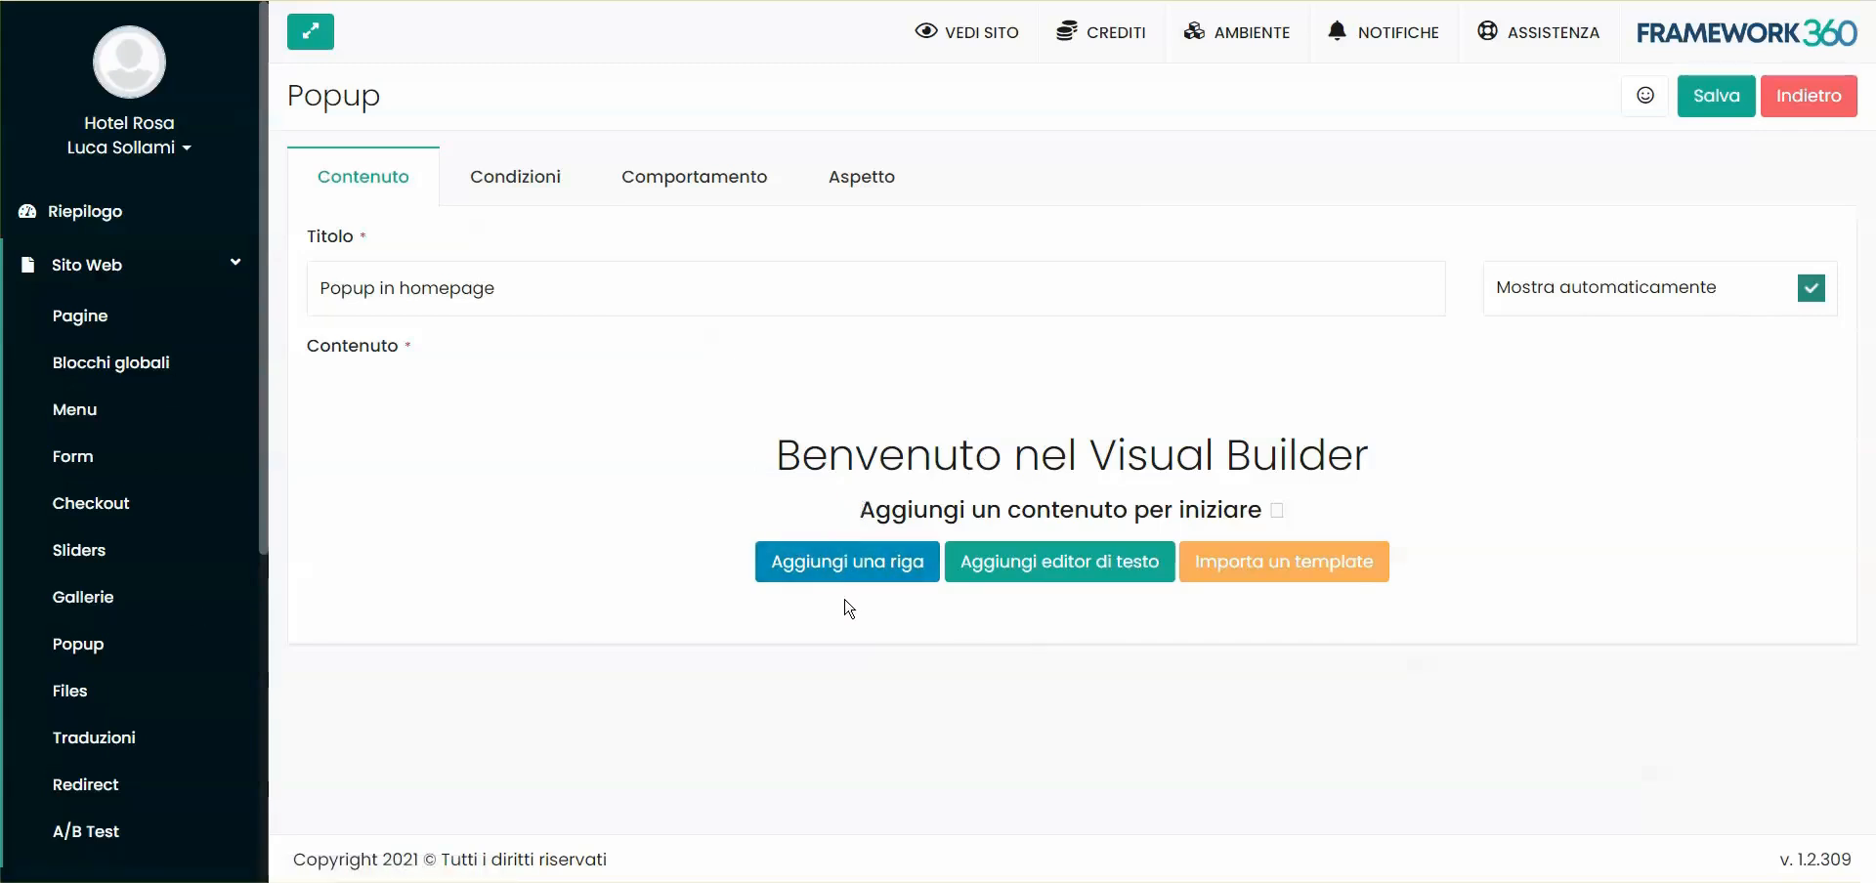
Add a row to the popup content, insert an image block and assign it the knitted-doll-on-globe picture.
{"action": "left_click", "coordinate": [848, 563]}
{"action": "scroll", "coordinate": [397, 469], "scroll_direction": "down", "scroll_amount": 6}
{"action": "scroll", "coordinate": [398, 469], "scroll_direction": "up", "scroll_amount": 6}
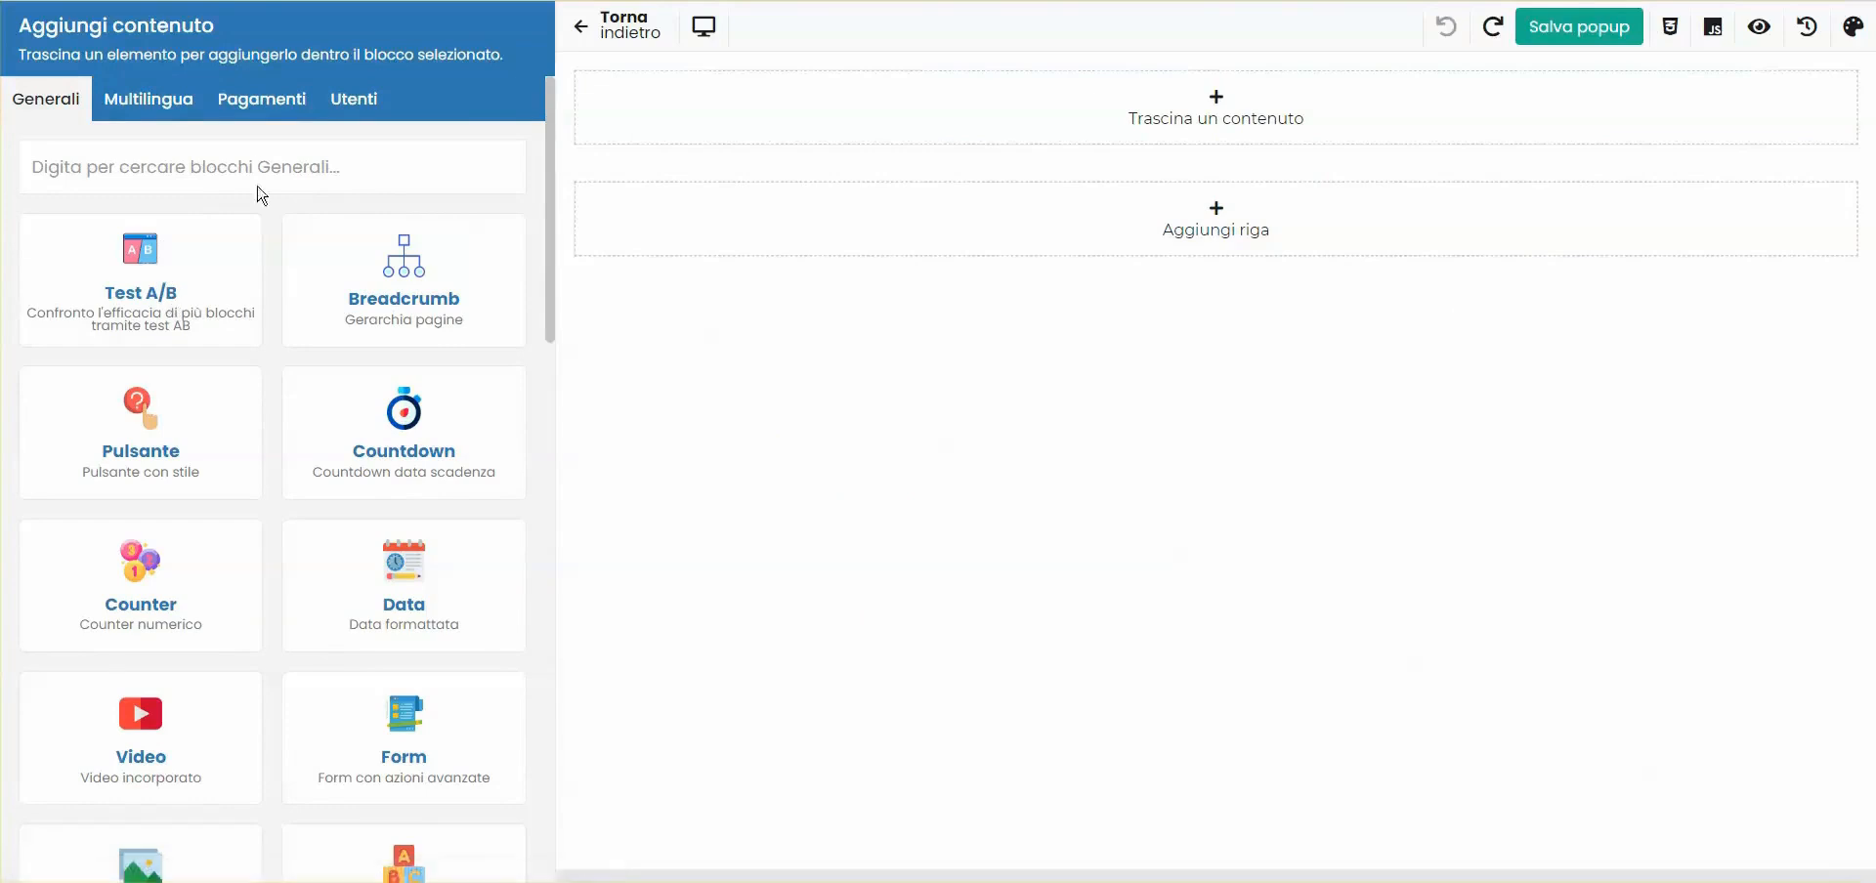
{"action": "scroll", "coordinate": [258, 285], "scroll_direction": "down", "scroll_amount": 5}
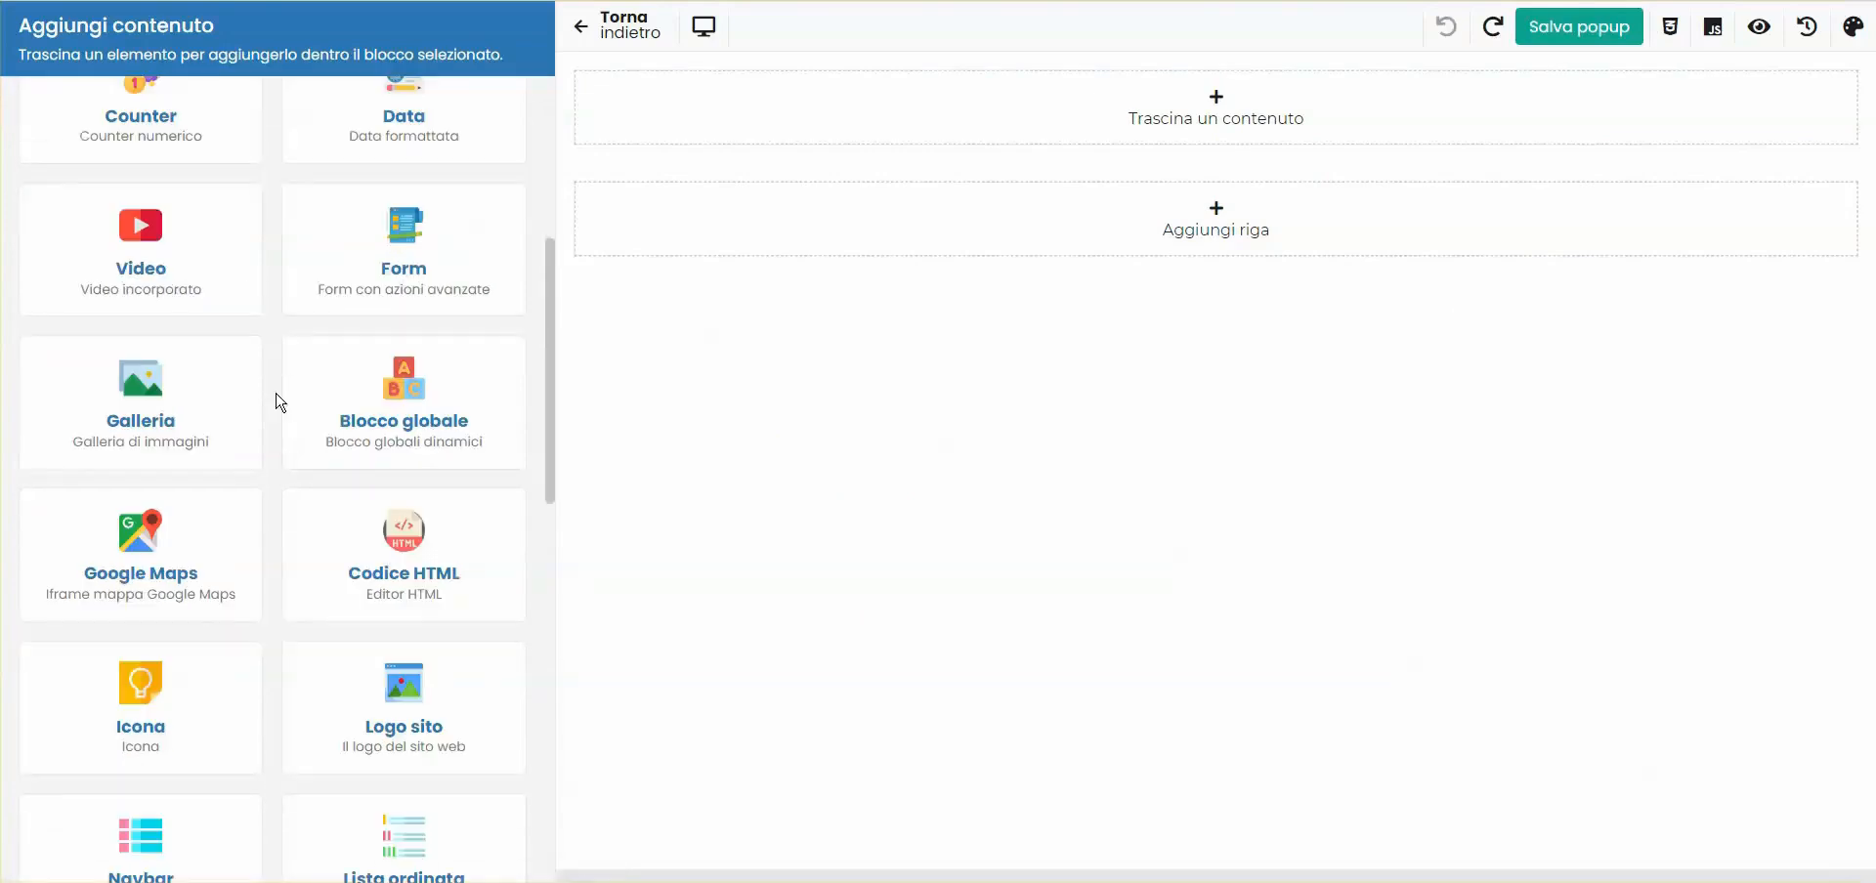
{"action": "scroll", "coordinate": [354, 442], "scroll_direction": "up", "scroll_amount": 5}
{"action": "left_click", "coordinate": [310, 181]}
{"action": "type", "text": "imma"}
{"action": "left_click_drag", "start_coordinate": [367, 284], "coordinate": [1391, 126]}
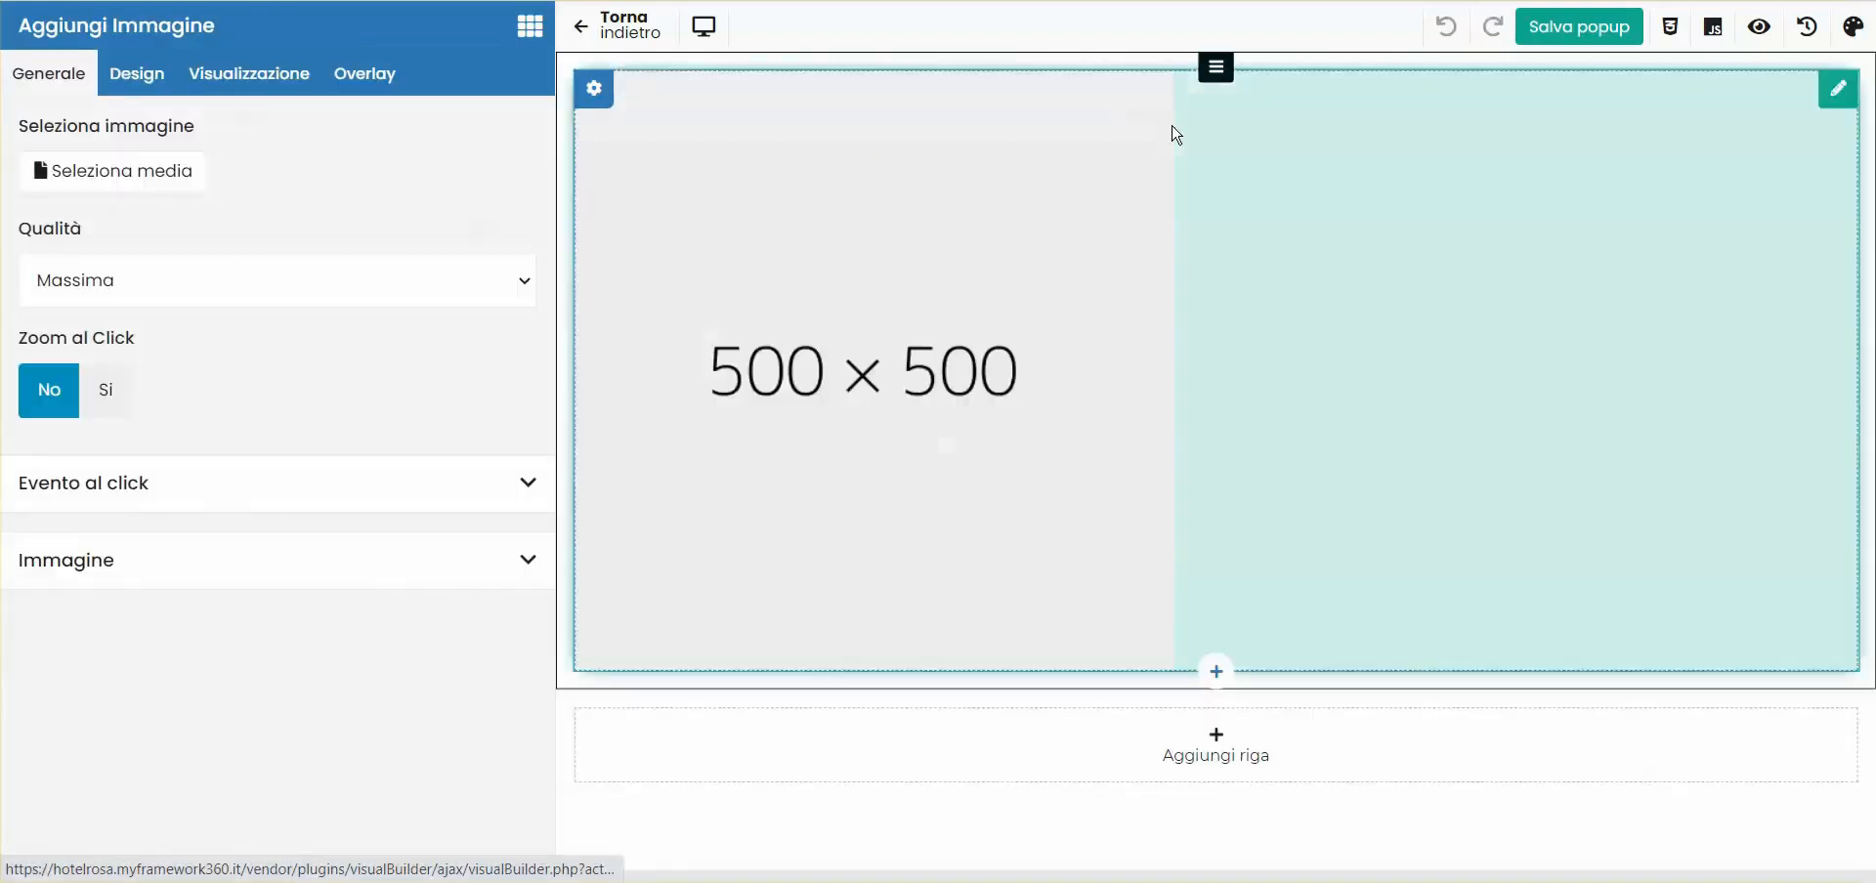
{"action": "left_click", "coordinate": [69, 182]}
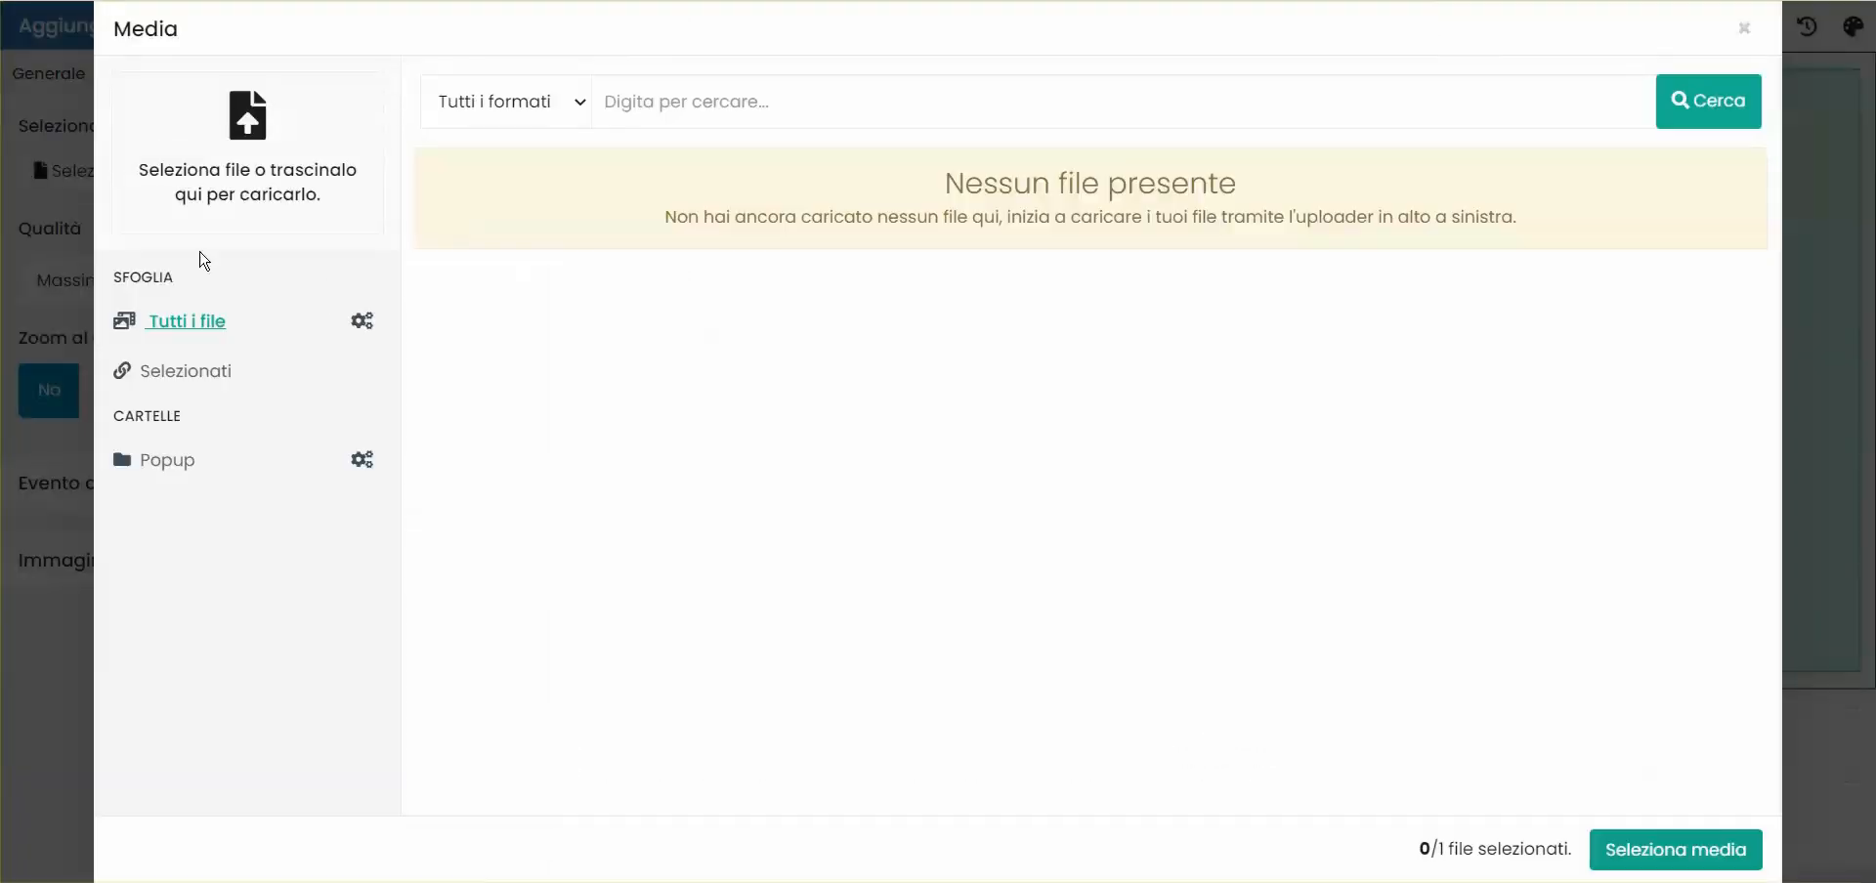
{"action": "left_click", "coordinate": [1650, 852]}
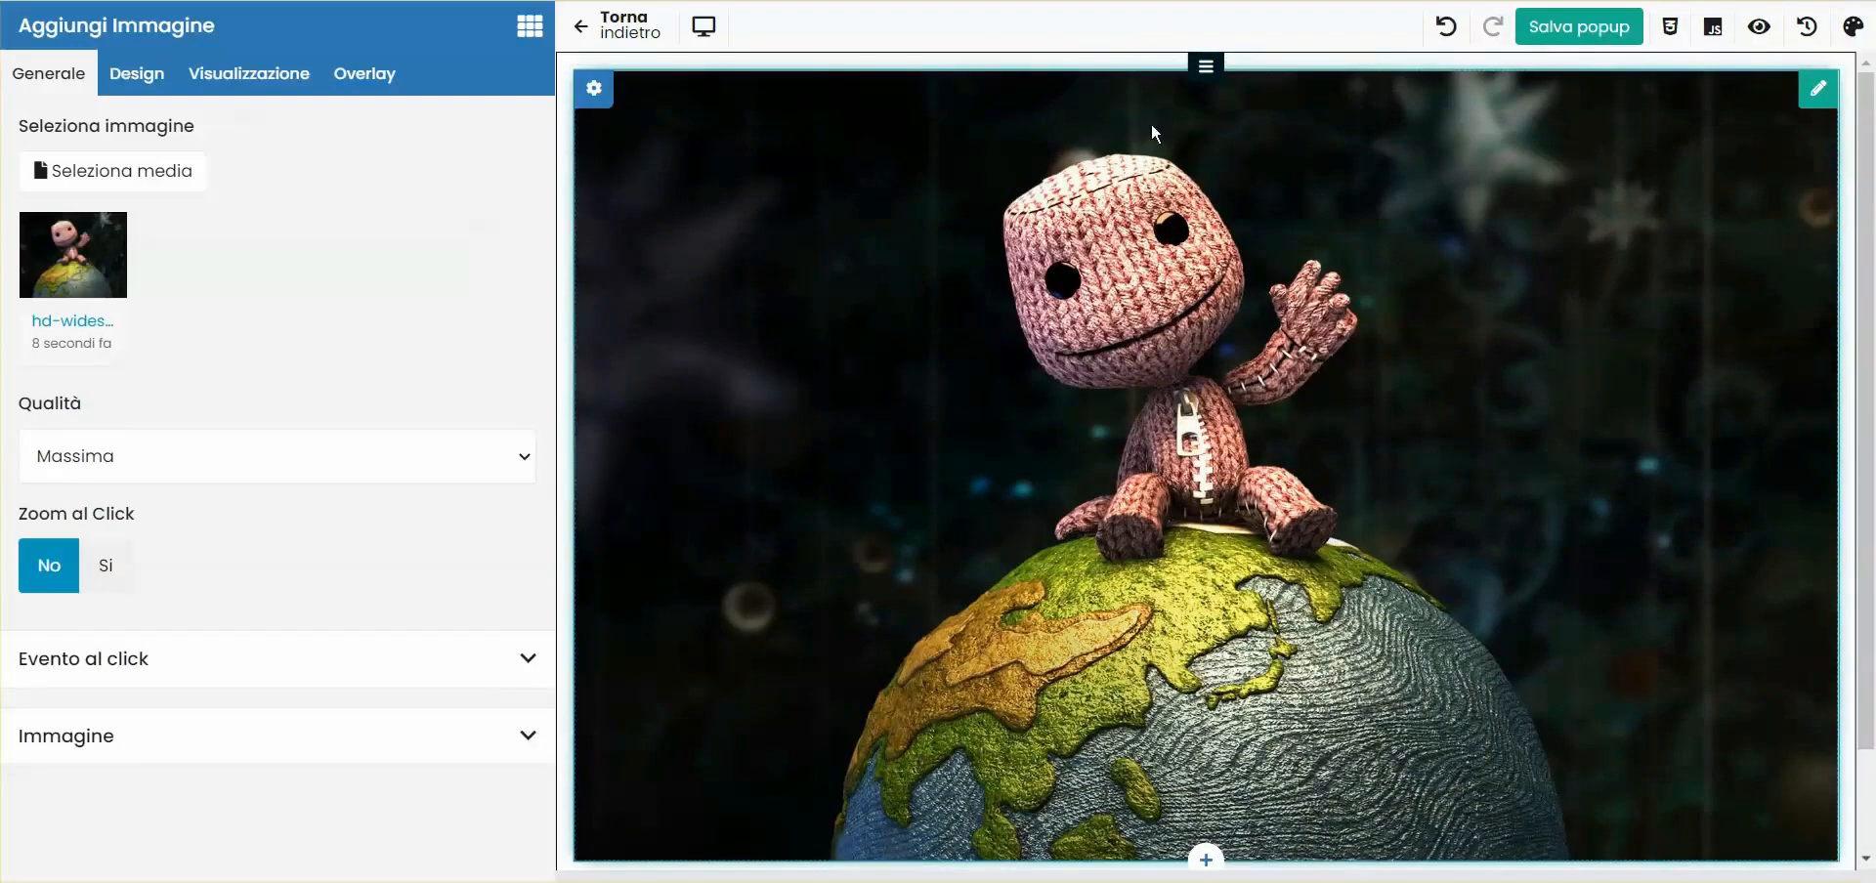
Insert a Logo sito block above the image and set its bottom outer margin to 20.
{"action": "left_click", "coordinate": [530, 27]}
{"action": "double_click", "coordinate": [196, 154]}
{"action": "type", "text": "logo"}
{"action": "left_click_drag", "start_coordinate": [141, 280], "coordinate": [1047, 88]}
{"action": "left_click", "coordinate": [140, 89]}
{"action": "scroll", "coordinate": [260, 360], "scroll_direction": "down", "scroll_amount": 1}
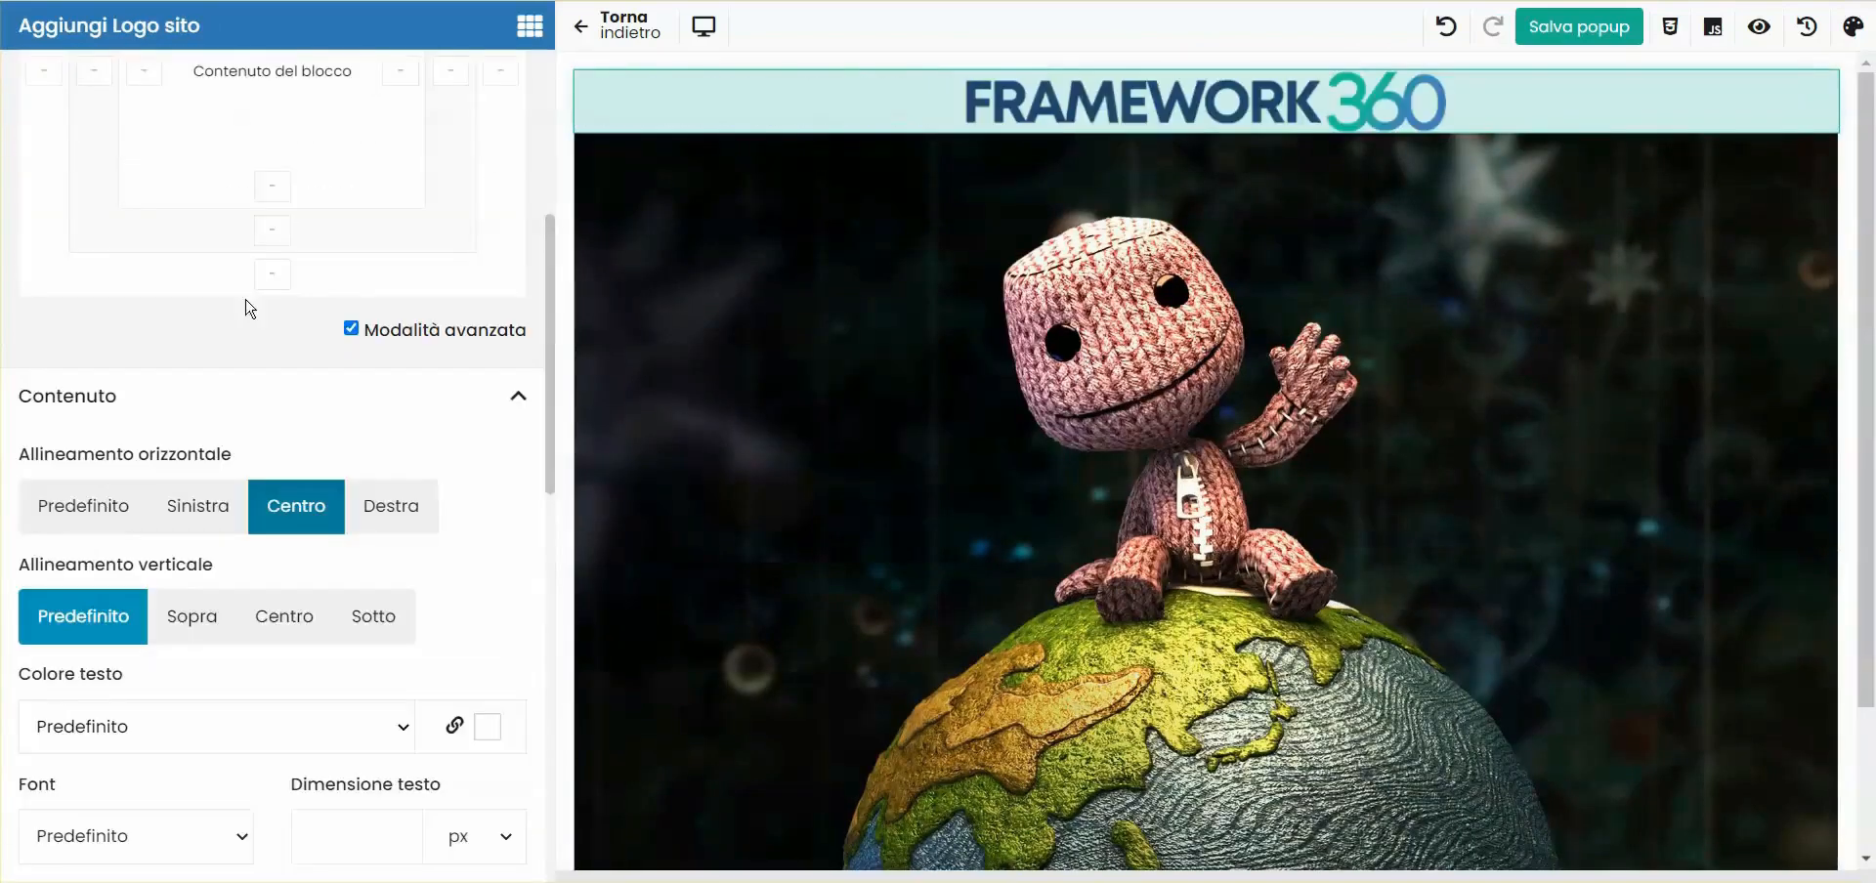
{"action": "left_click", "coordinate": [275, 275]}
{"action": "type", "text": "15"}
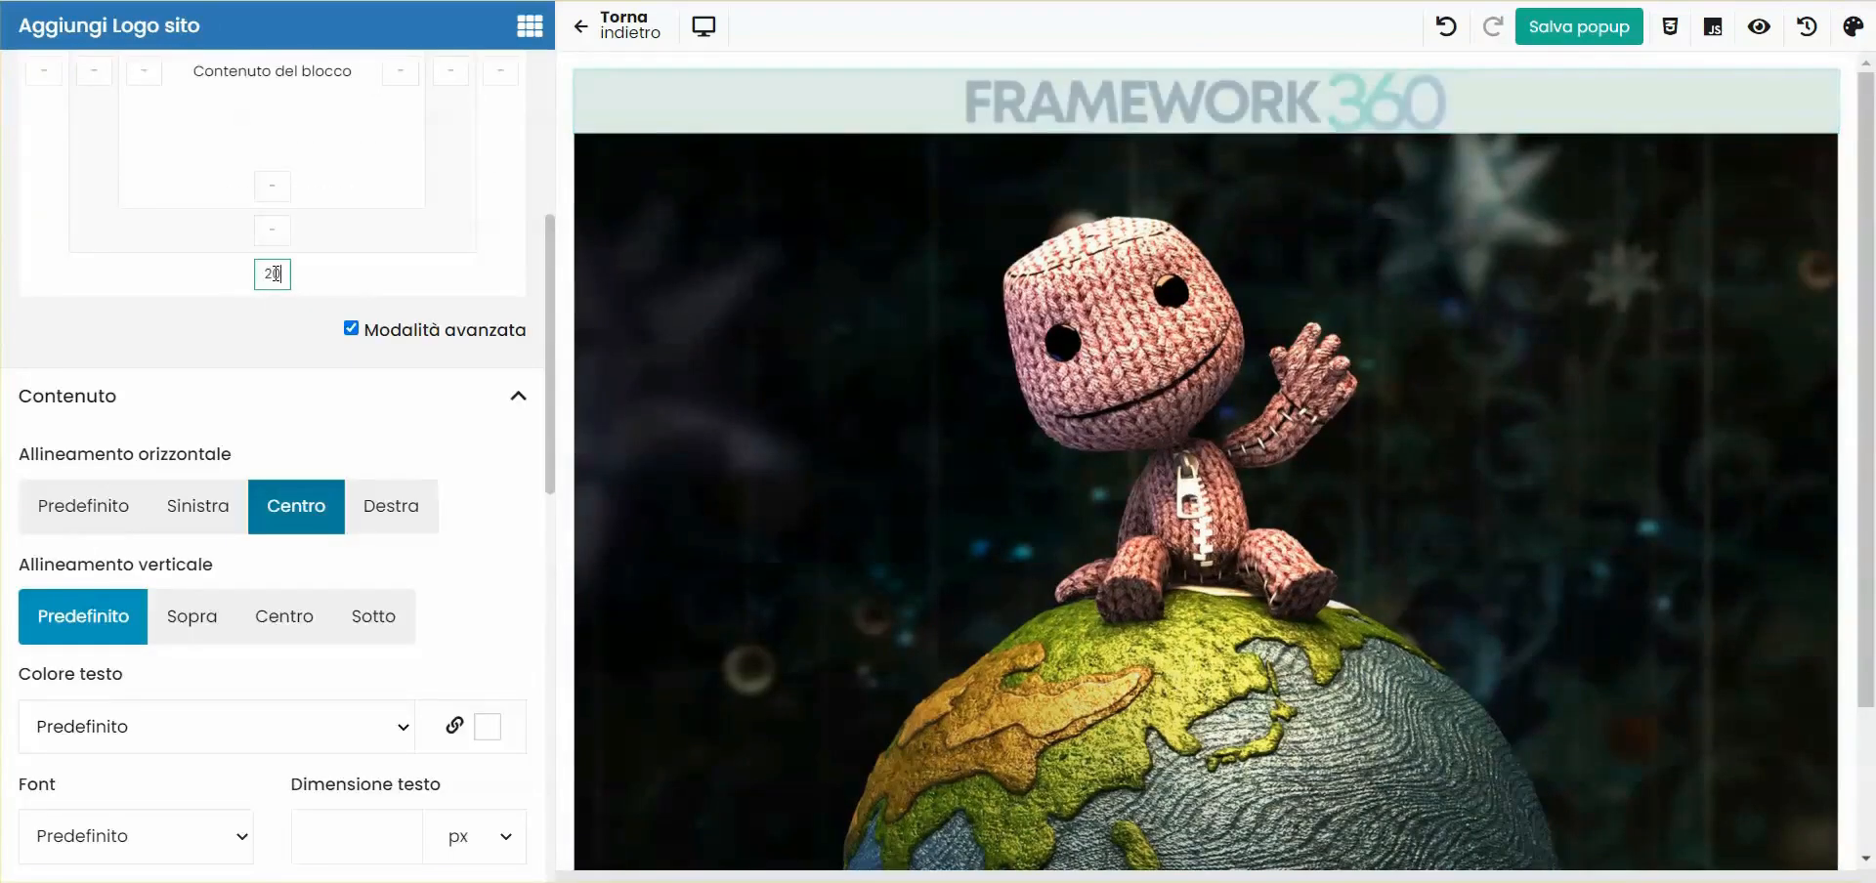
Add a second row below the image and insert a Titolo block with the text "Ciao Visitatore!".
{"action": "scroll", "coordinate": [1210, 811], "scroll_direction": "down", "scroll_amount": 2}
{"action": "left_click", "coordinate": [1214, 794]}
{"action": "left_click", "coordinate": [1081, 700]}
{"action": "double_click", "coordinate": [237, 180]}
{"action": "key", "text": "BackSpace"}
{"action": "type", "text": "tit"}
{"action": "left_click_drag", "start_coordinate": [209, 225], "coordinate": [959, 680]}
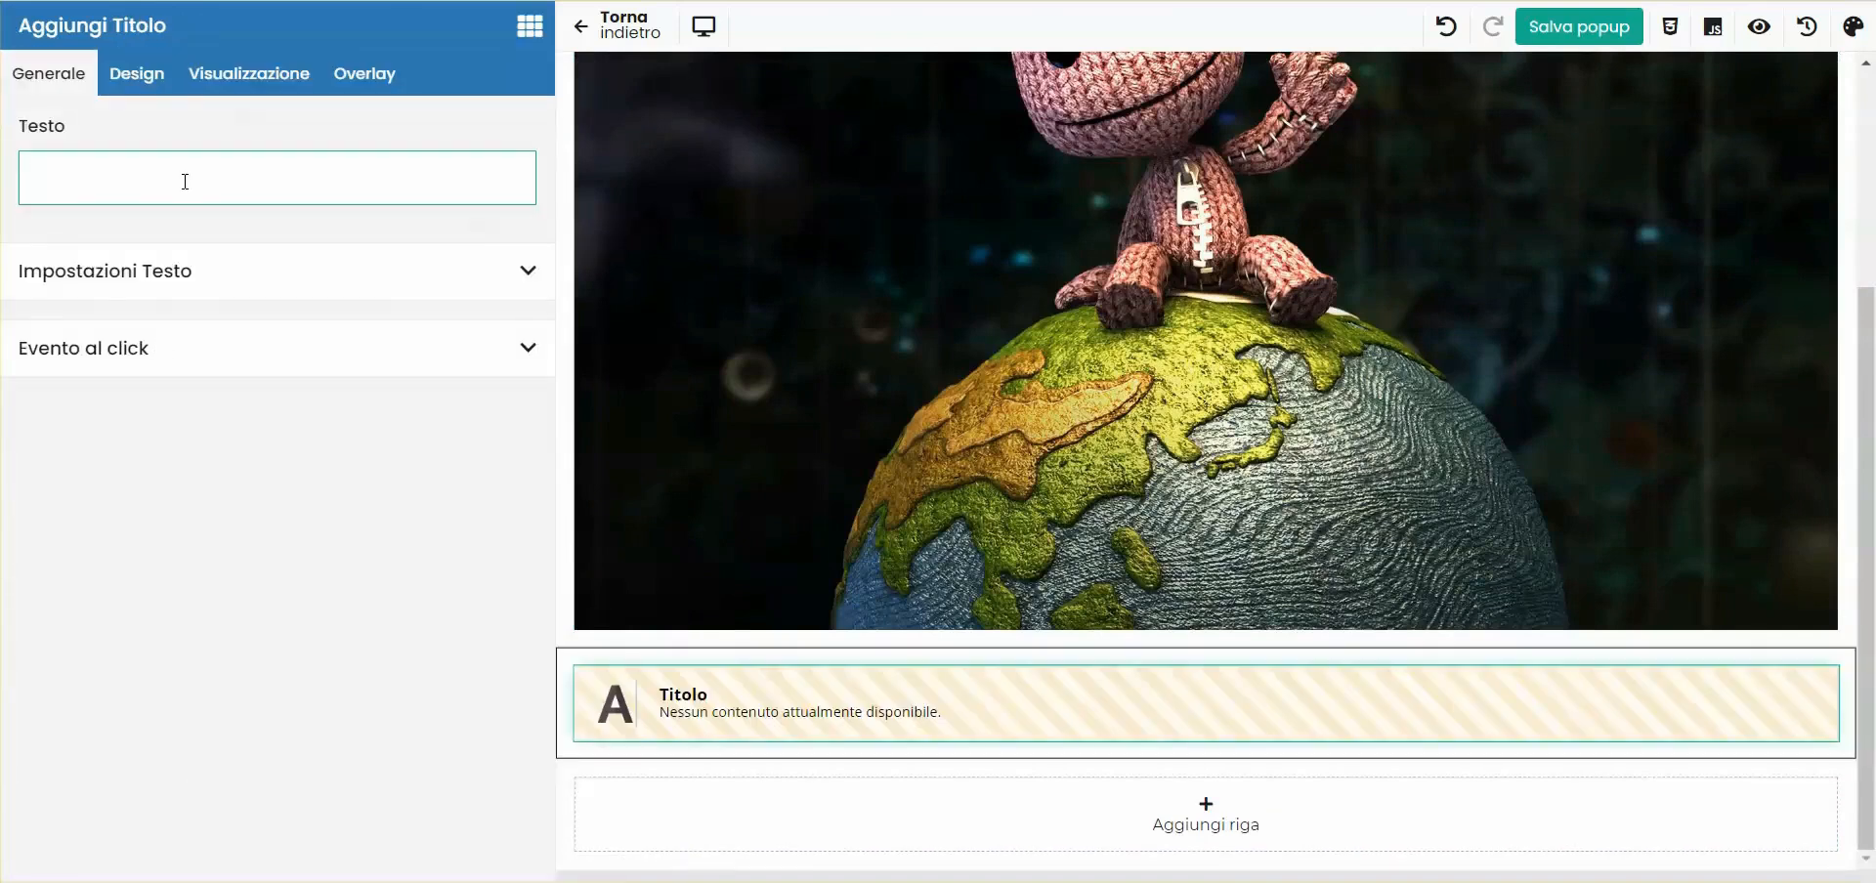
{"action": "left_click", "coordinate": [185, 181]}
{"action": "type", "text": "Ciao Visitatore!"}
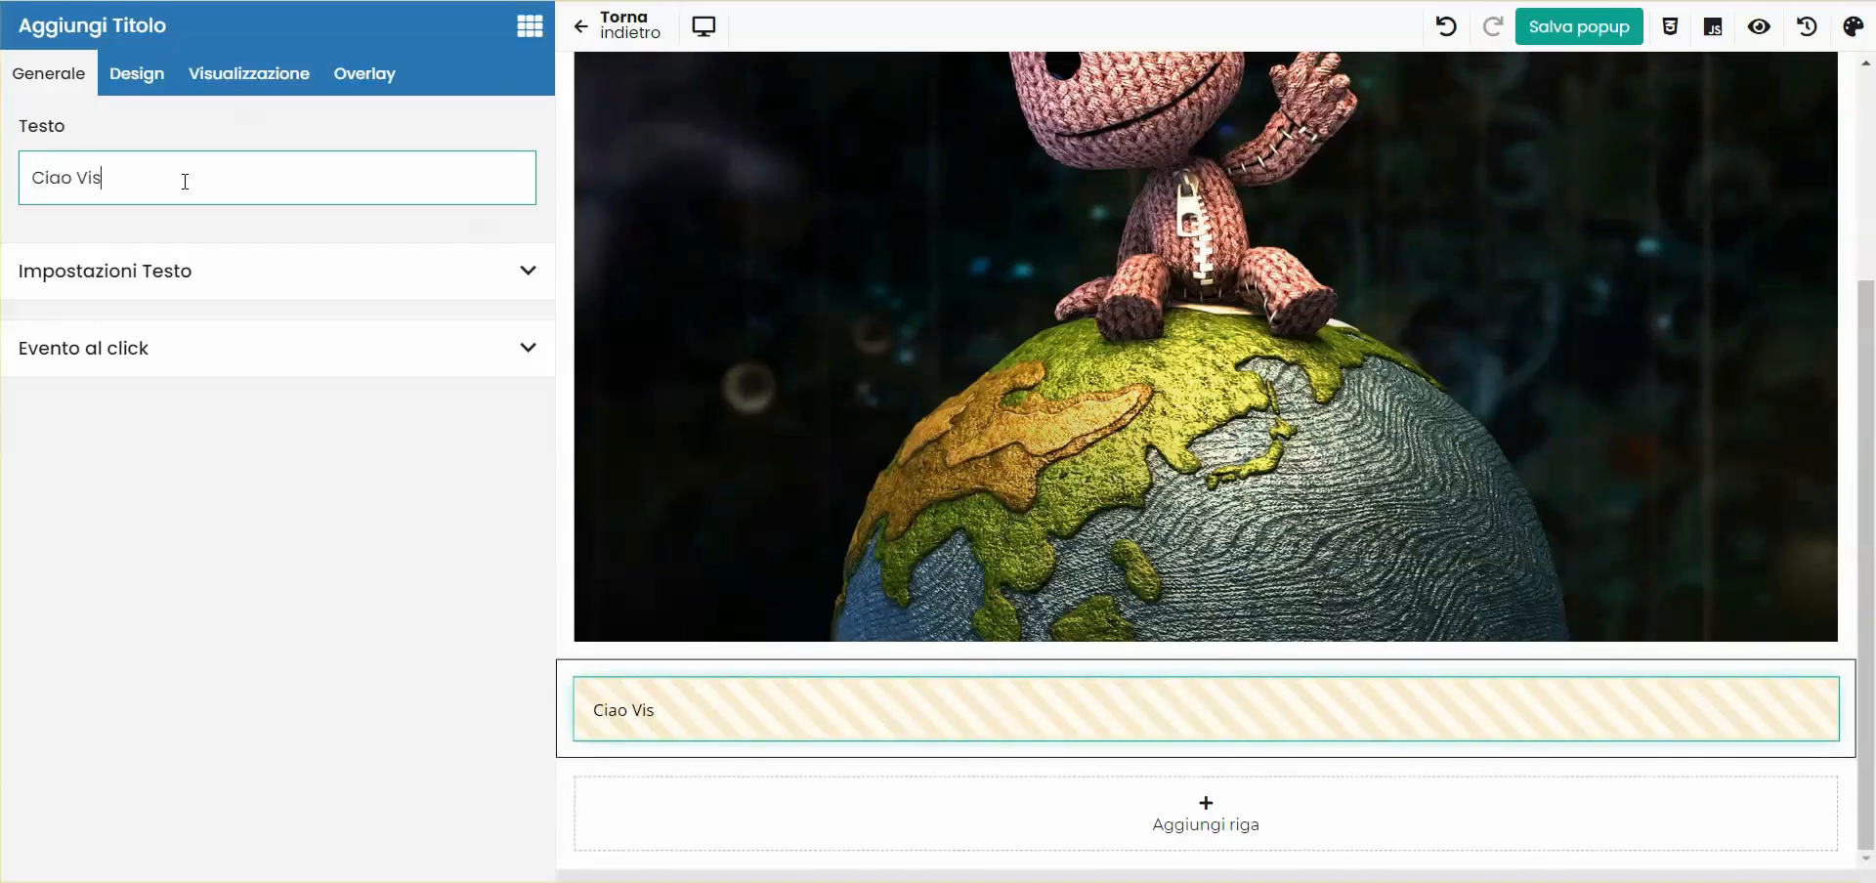
Style the title as a horizontally centred heading with 40 px text and save the popup.
{"action": "left_click", "coordinate": [172, 281]}
{"action": "left_click", "coordinate": [114, 379]}
{"action": "left_click", "coordinate": [107, 421]}
{"action": "left_click", "coordinate": [142, 78]}
{"action": "scroll", "coordinate": [242, 399], "scroll_direction": "down", "scroll_amount": 5}
{"action": "left_click", "coordinate": [140, 408]}
{"action": "left_click", "coordinate": [329, 503]}
{"action": "type", "text": "40"}
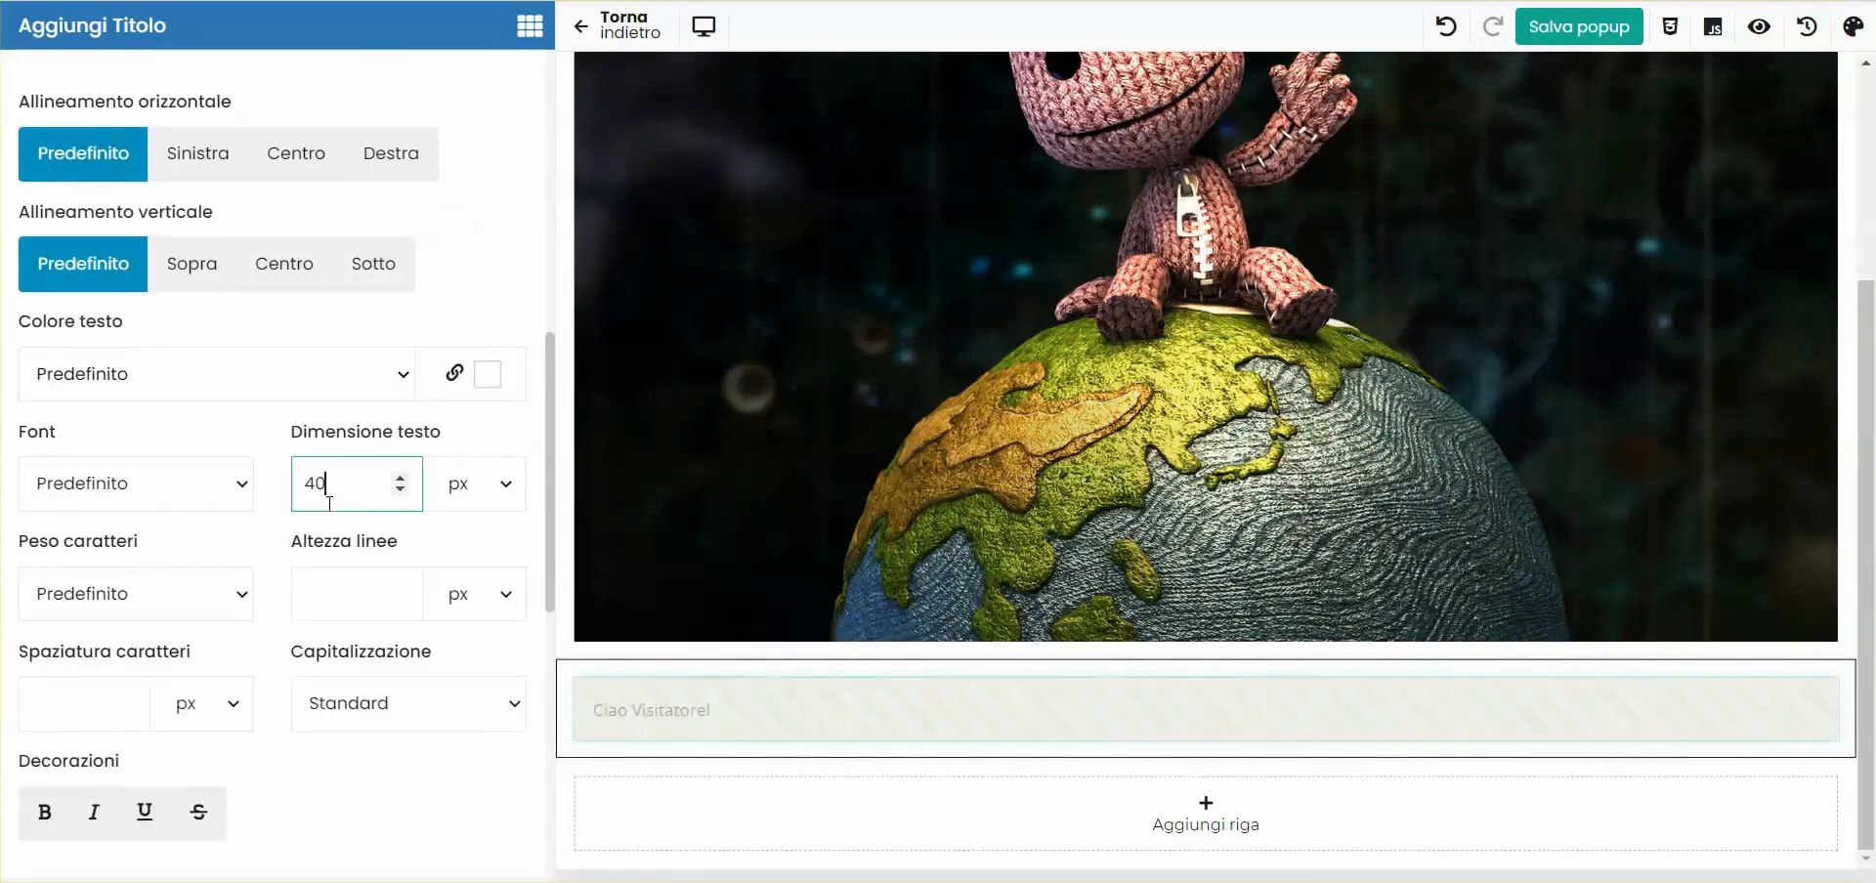
{"action": "scroll", "coordinate": [460, 535], "scroll_direction": "up", "scroll_amount": 4}
{"action": "left_click", "coordinate": [318, 511]}
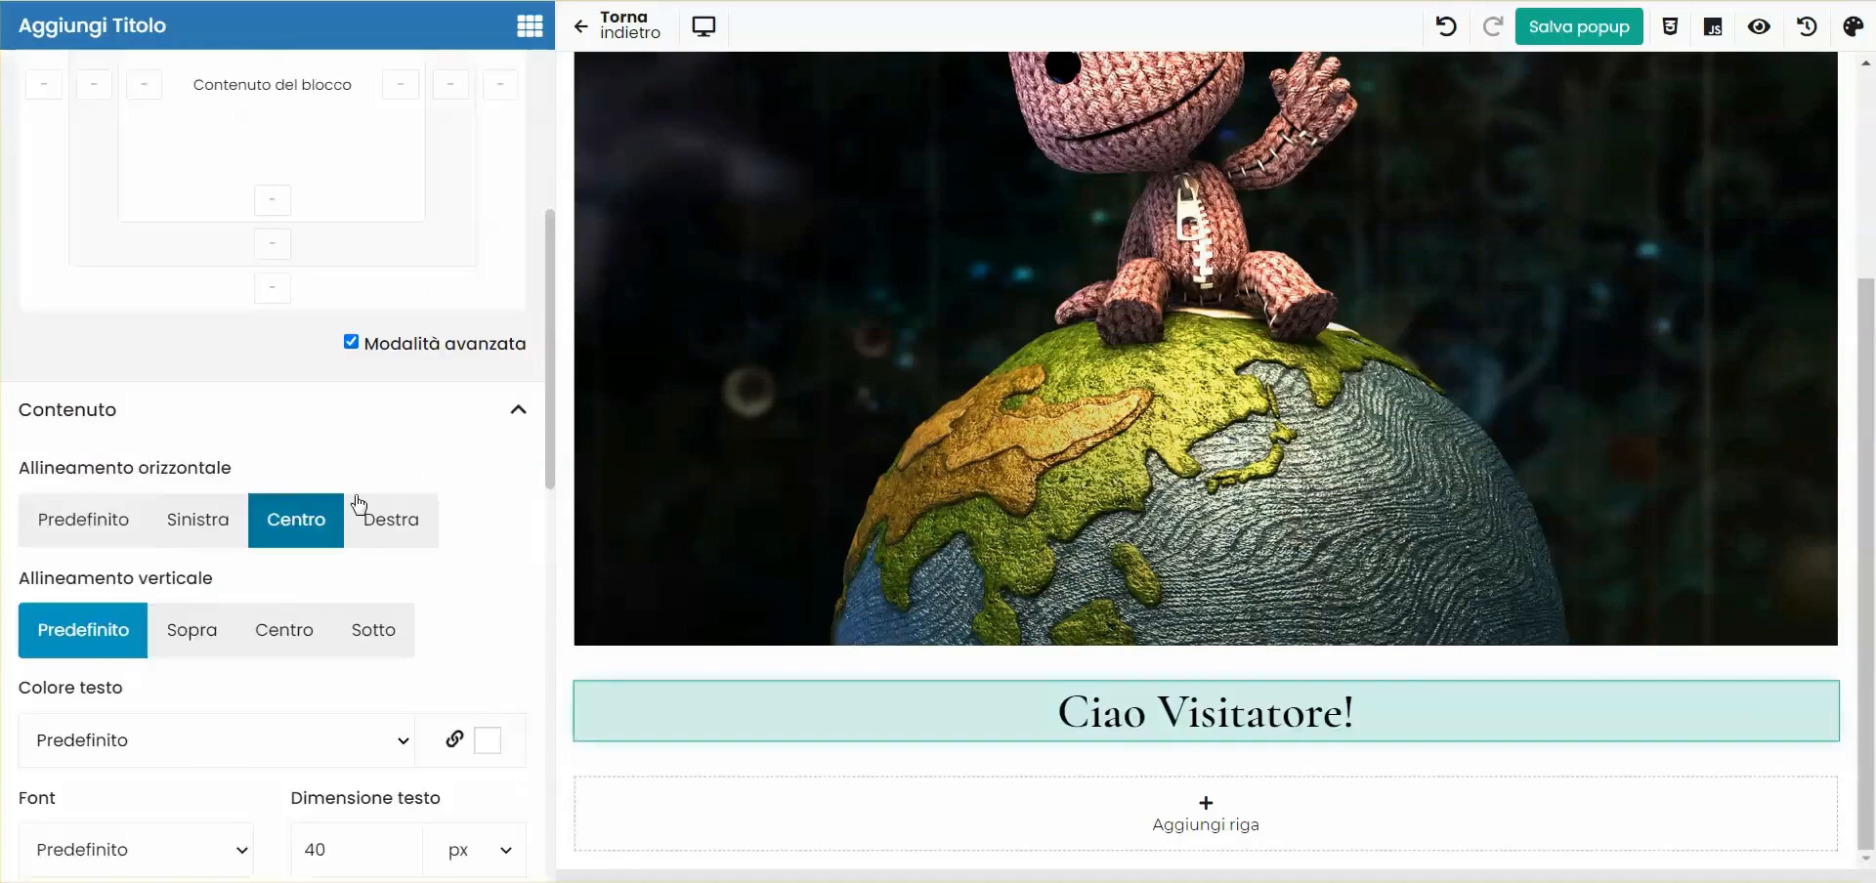
{"action": "left_click", "coordinate": [1580, 34]}
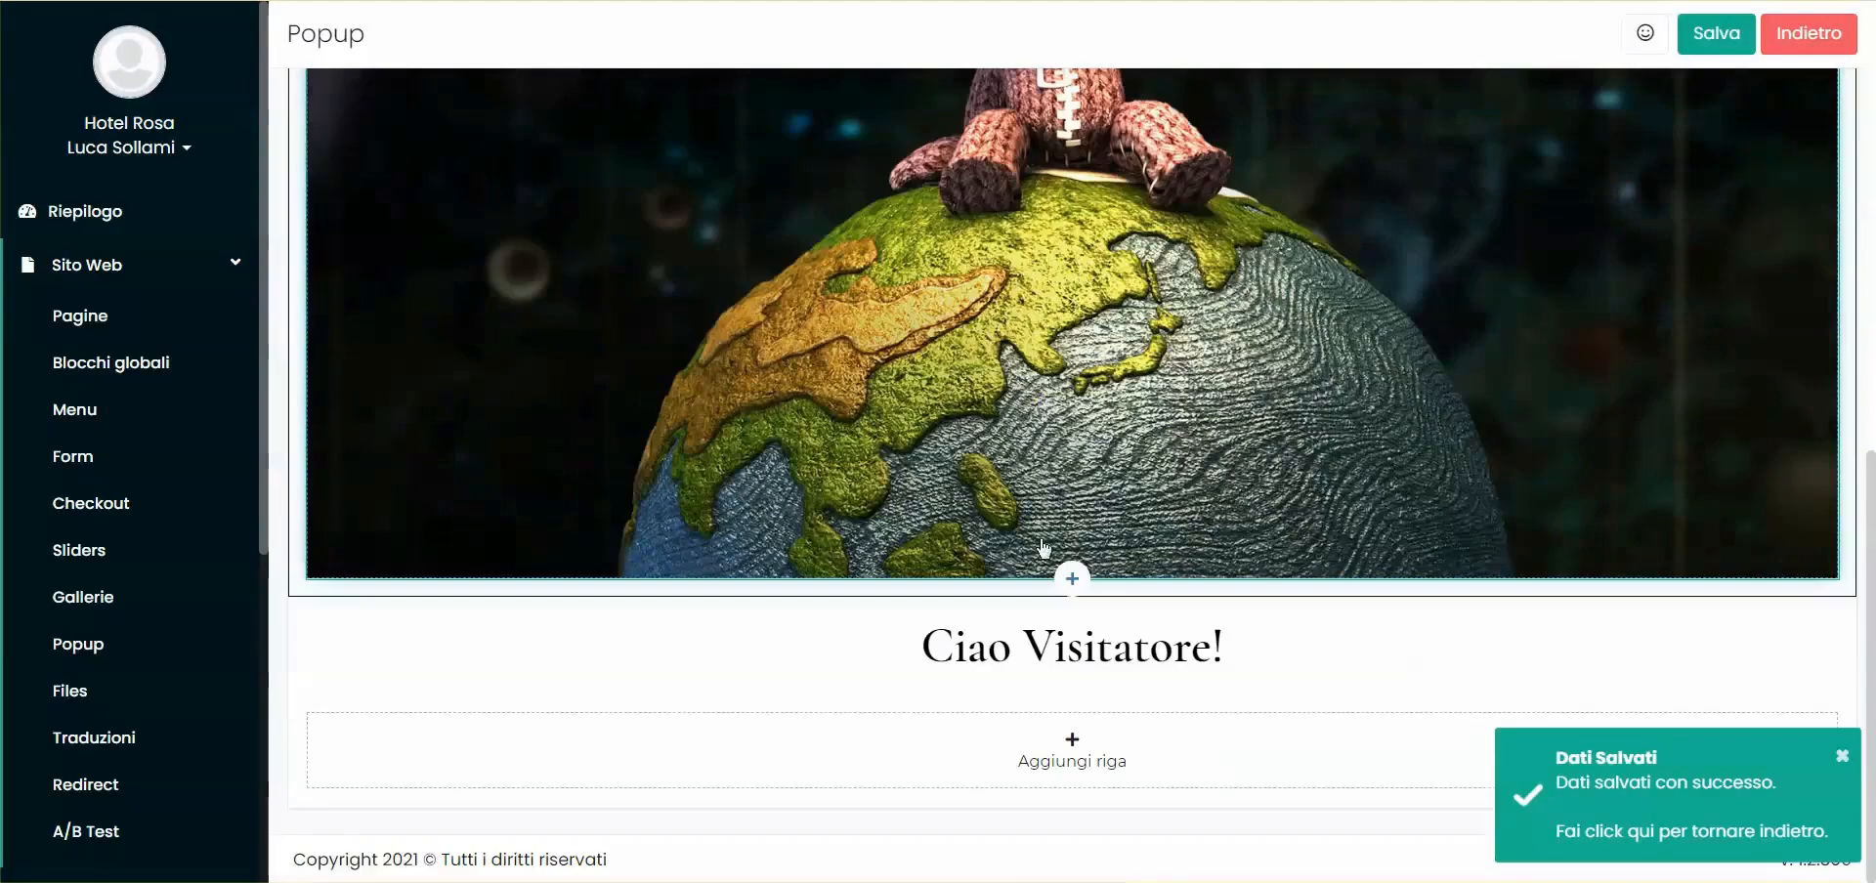
Turn off Mostra a tutti in the display conditions and try a rule based on the device's Marca.
{"action": "scroll", "coordinate": [1104, 642], "scroll_direction": "up", "scroll_amount": 1}
{"action": "scroll", "coordinate": [1104, 642], "scroll_direction": "up", "scroll_amount": 5}
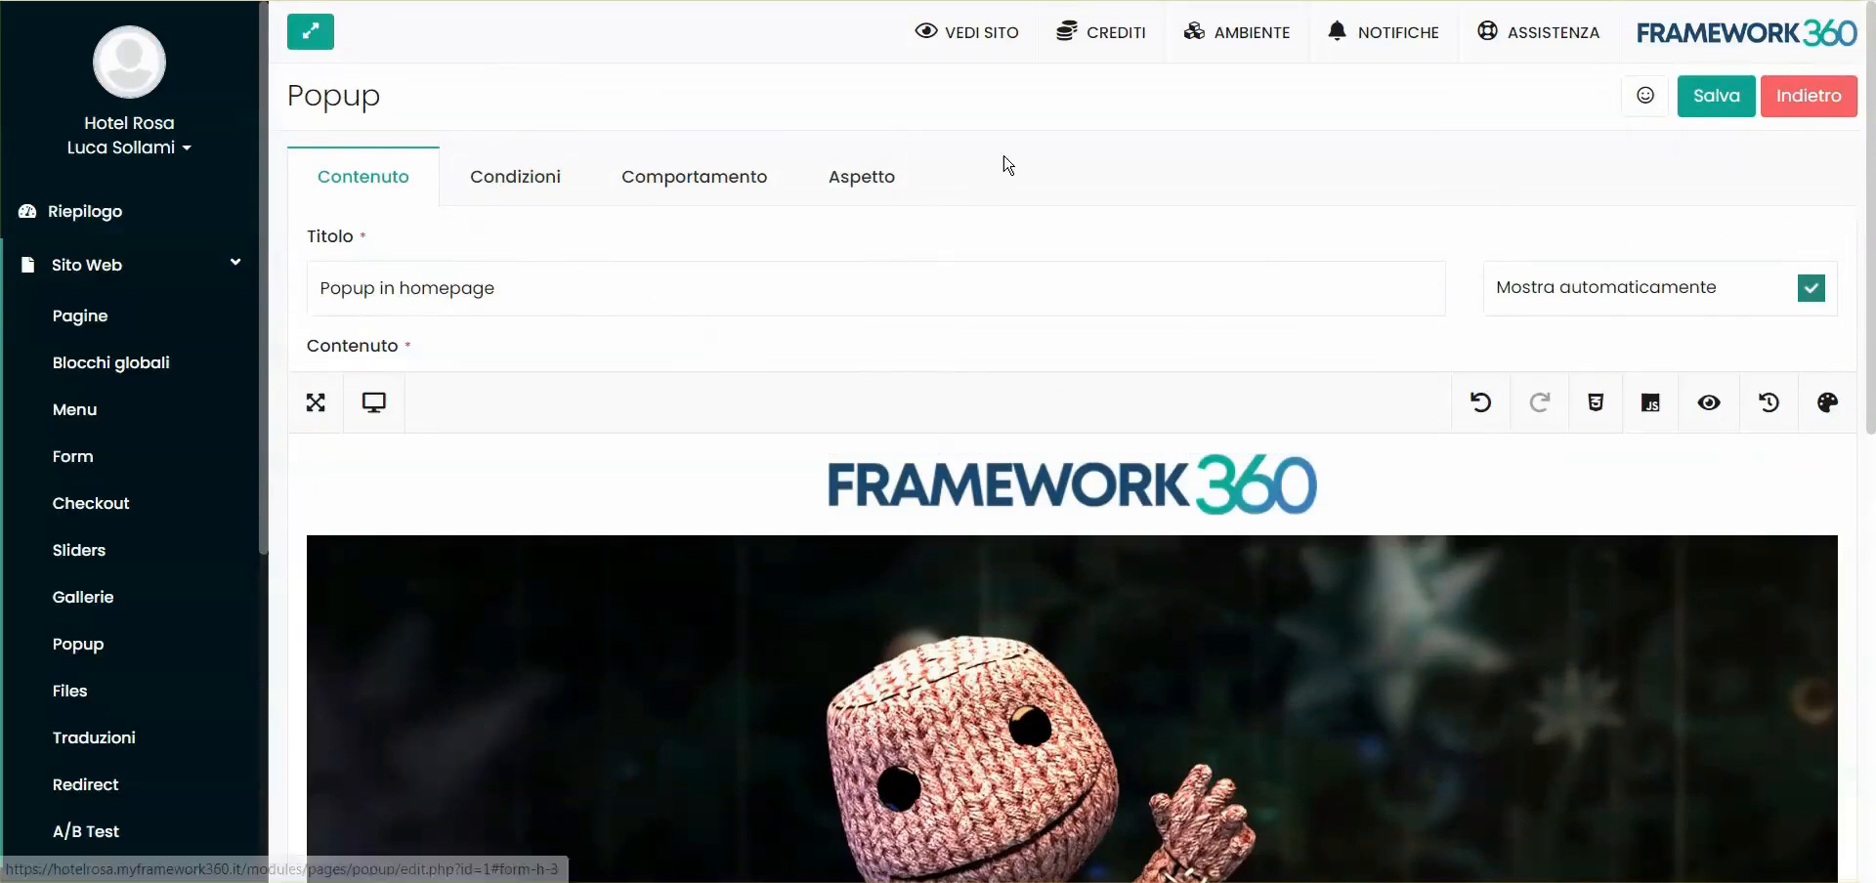
{"action": "left_click", "coordinate": [513, 191]}
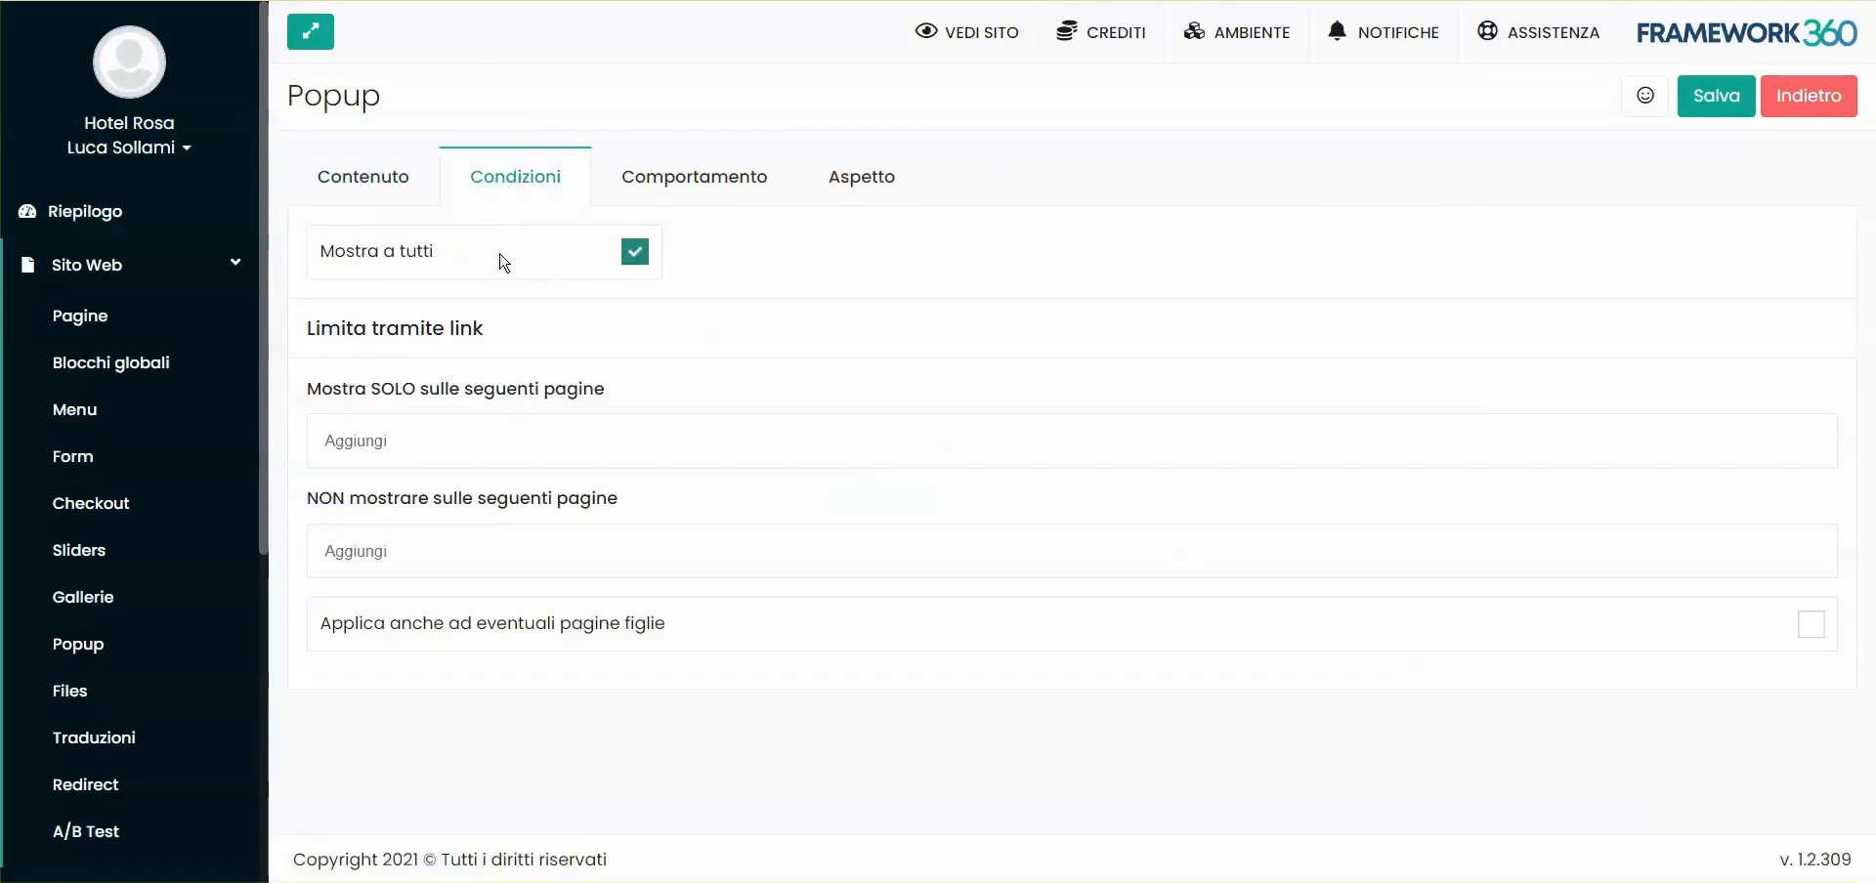
{"action": "left_click", "coordinate": [635, 253]}
{"action": "left_click", "coordinate": [399, 543]}
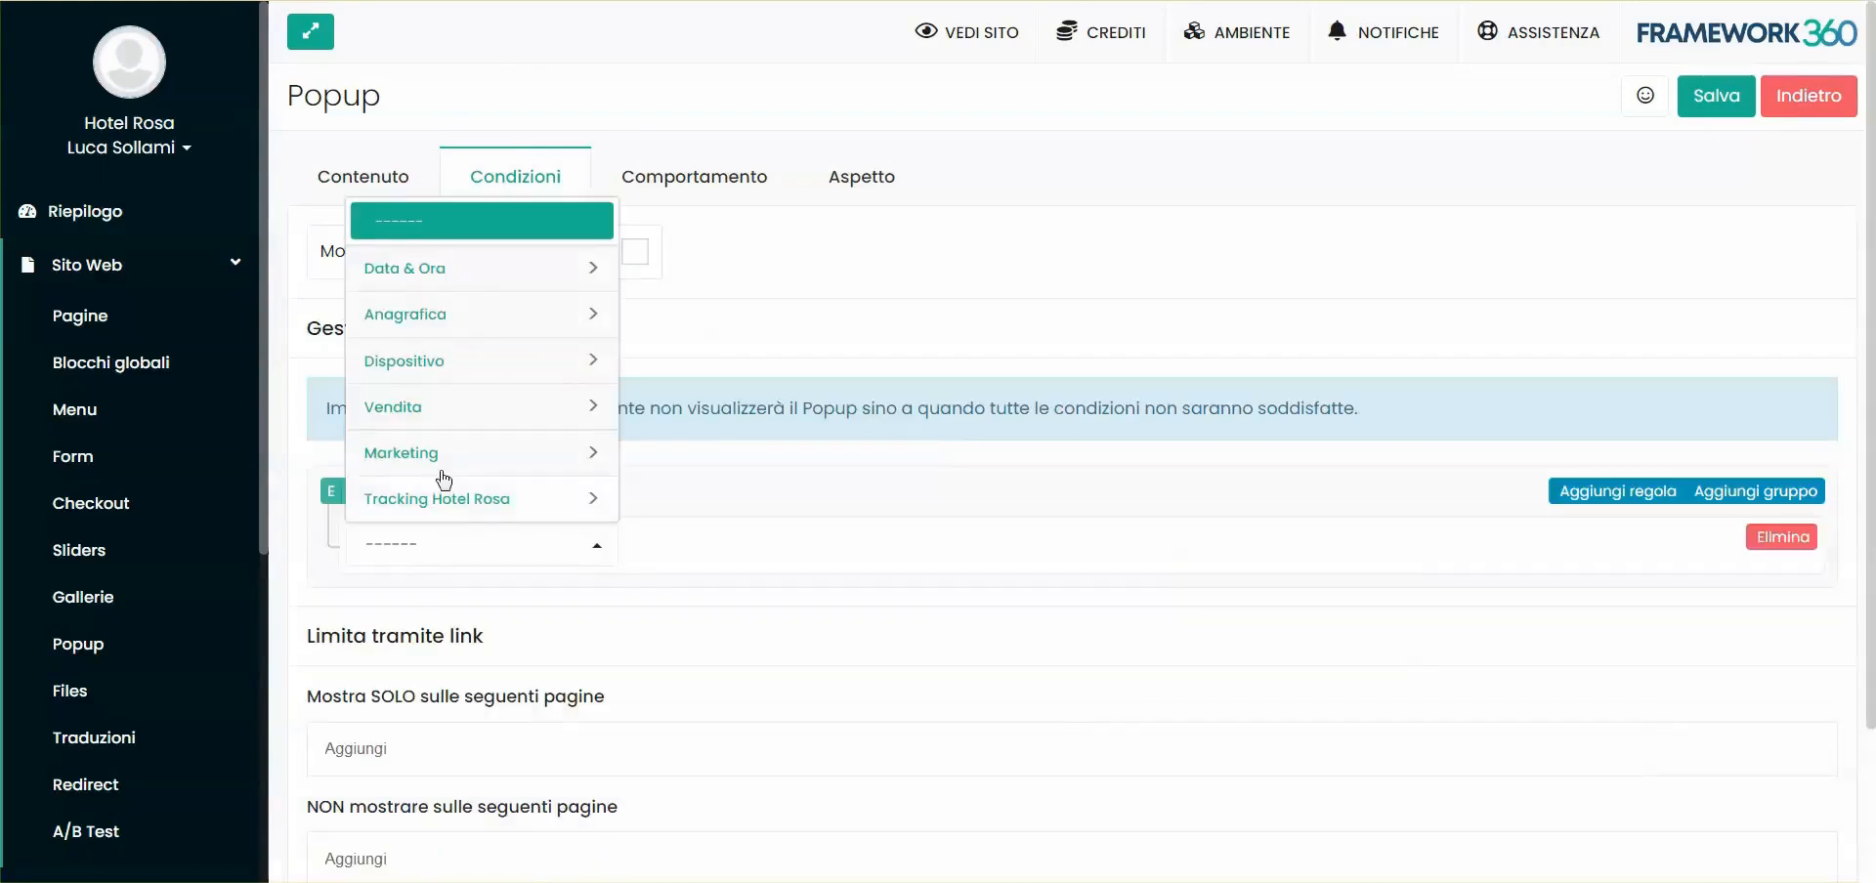
{"action": "left_click", "coordinate": [416, 277]}
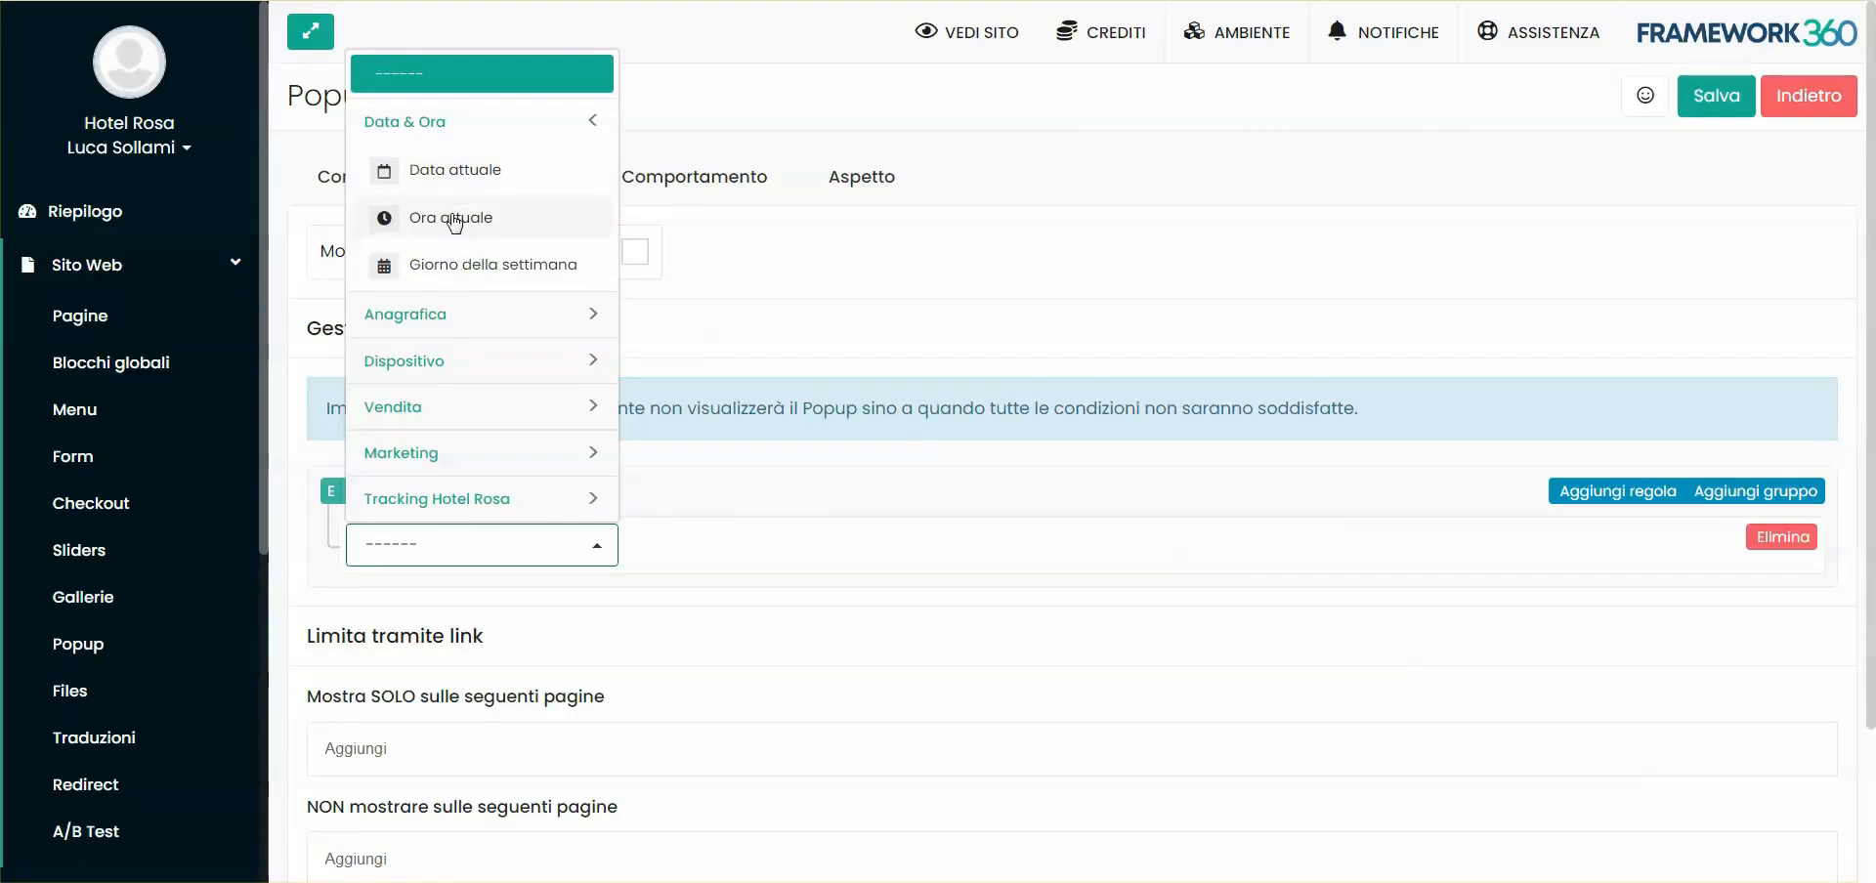
{"action": "left_click", "coordinate": [469, 125]}
{"action": "left_click", "coordinate": [422, 368]}
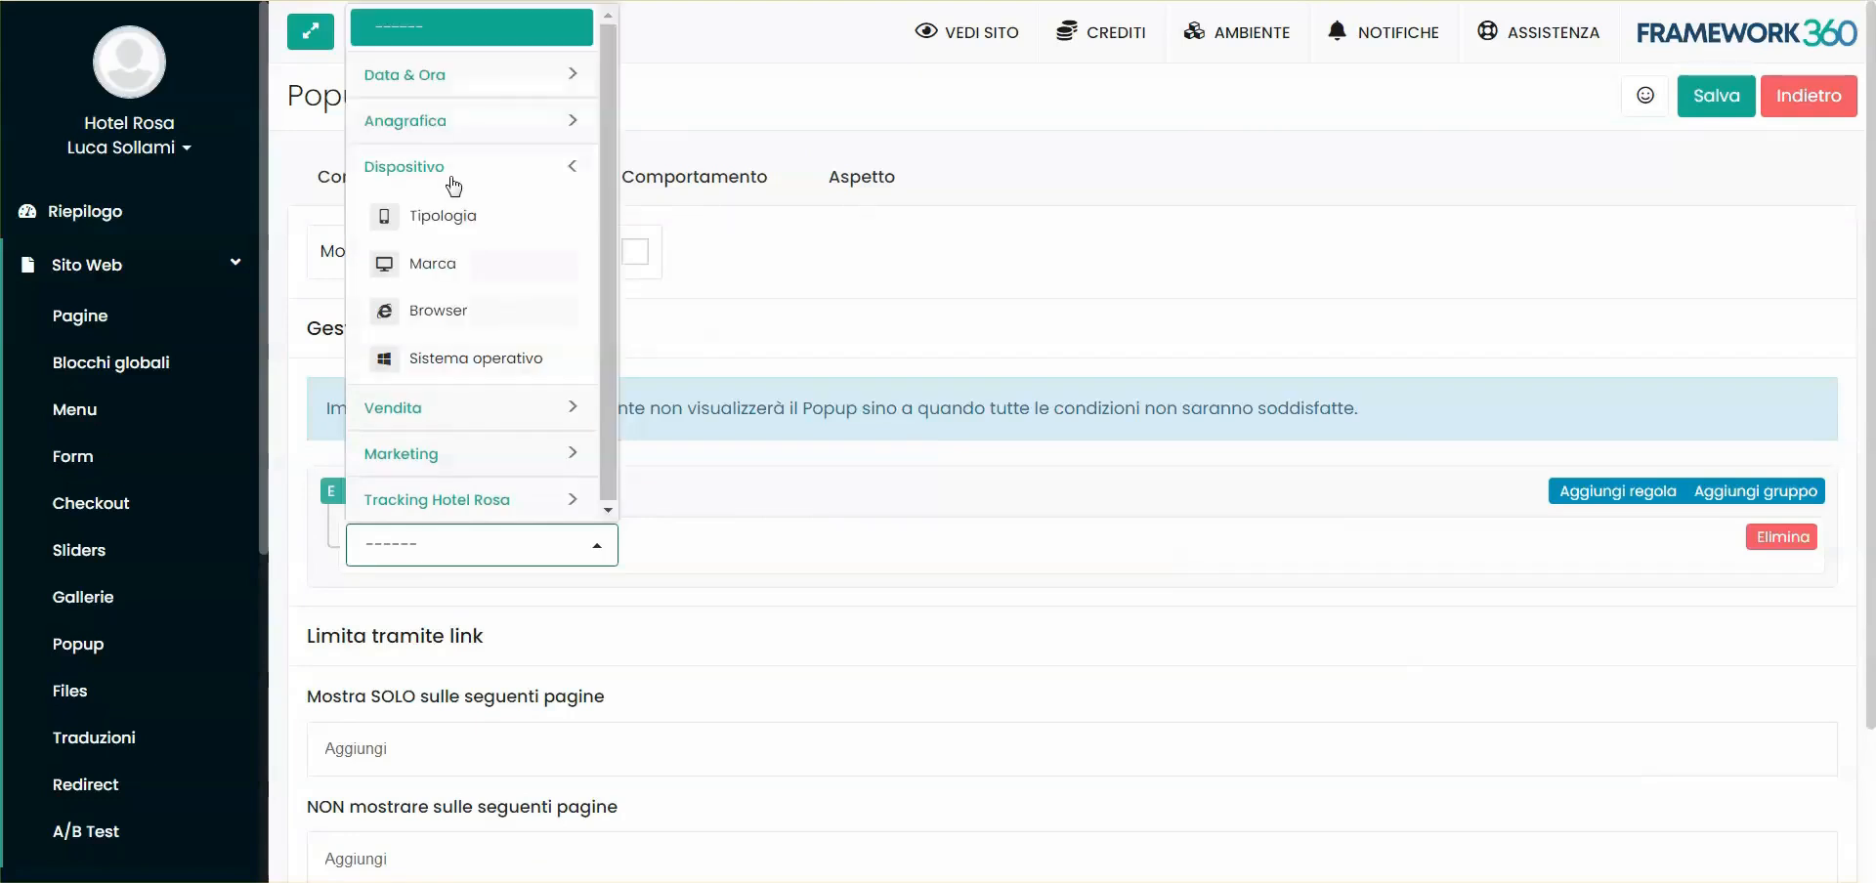
{"action": "left_click", "coordinate": [447, 265]}
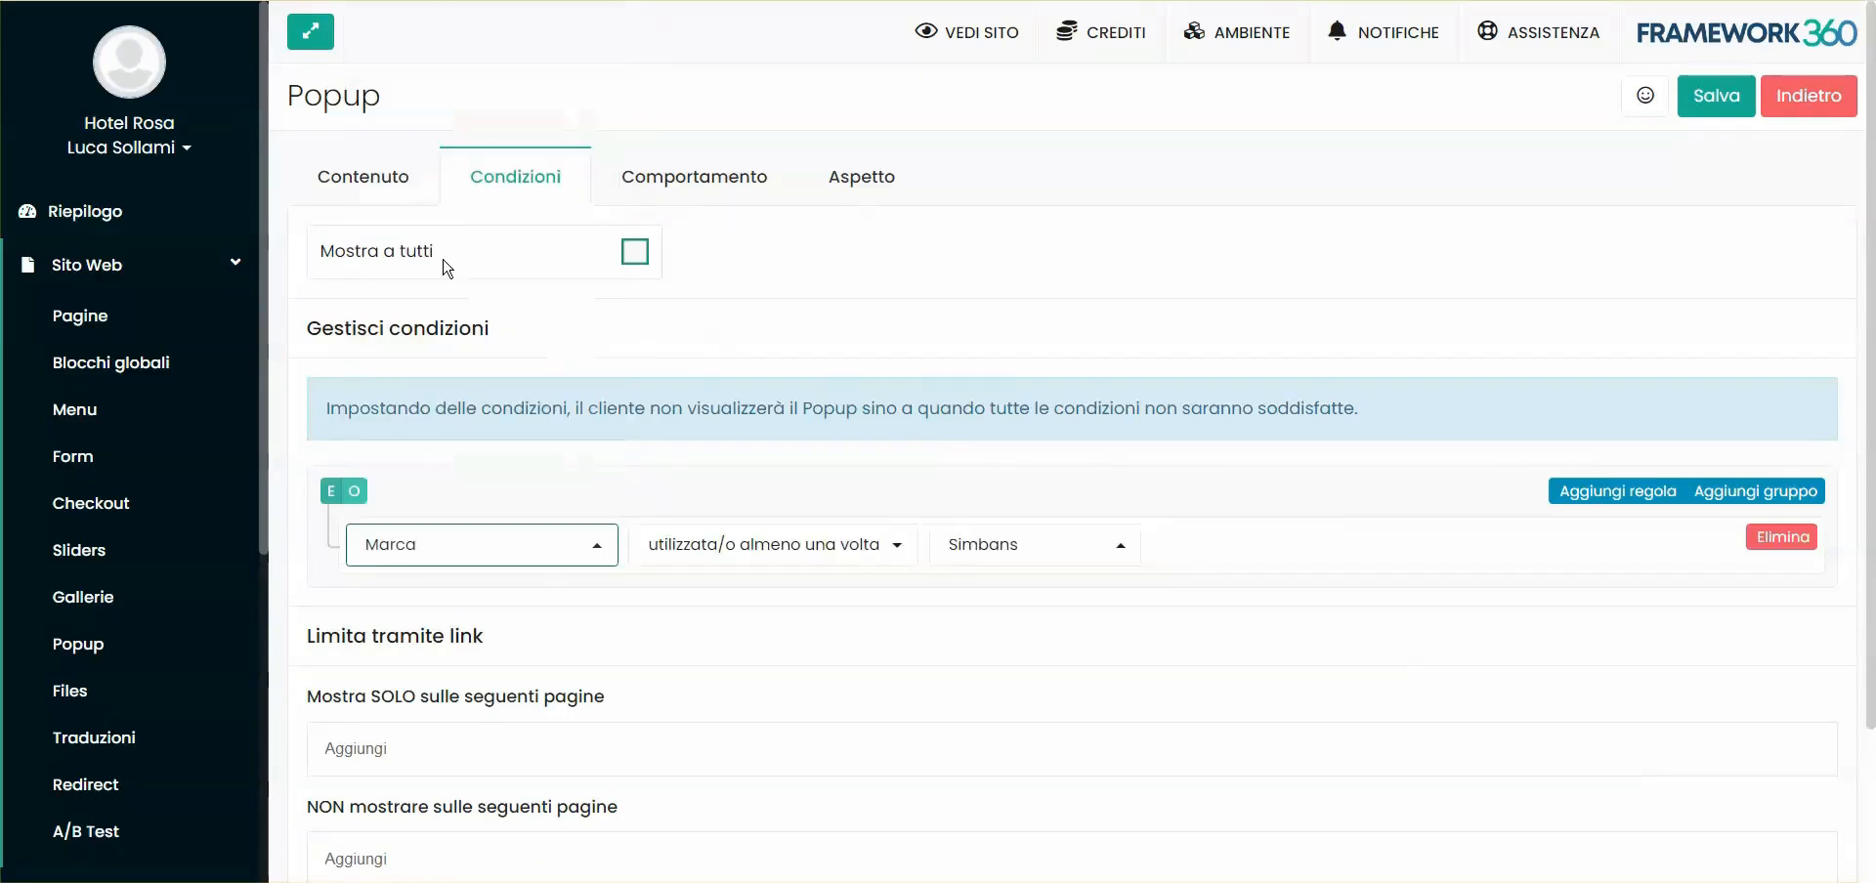
Set the Marca condition to Apple and switch Mostra a tutti back on.
{"action": "left_click", "coordinate": [1034, 547]}
{"action": "scroll", "coordinate": [1017, 322], "scroll_direction": "down", "scroll_amount": 5}
{"action": "scroll", "coordinate": [1015, 335], "scroll_direction": "down", "scroll_amount": 5}
{"action": "scroll", "coordinate": [990, 204], "scroll_direction": "up", "scroll_amount": 1}
{"action": "left_click", "coordinate": [988, 328]}
{"action": "scroll", "coordinate": [895, 531], "scroll_direction": "down", "scroll_amount": 2}
{"action": "scroll", "coordinate": [606, 476], "scroll_direction": "up", "scroll_amount": 2}
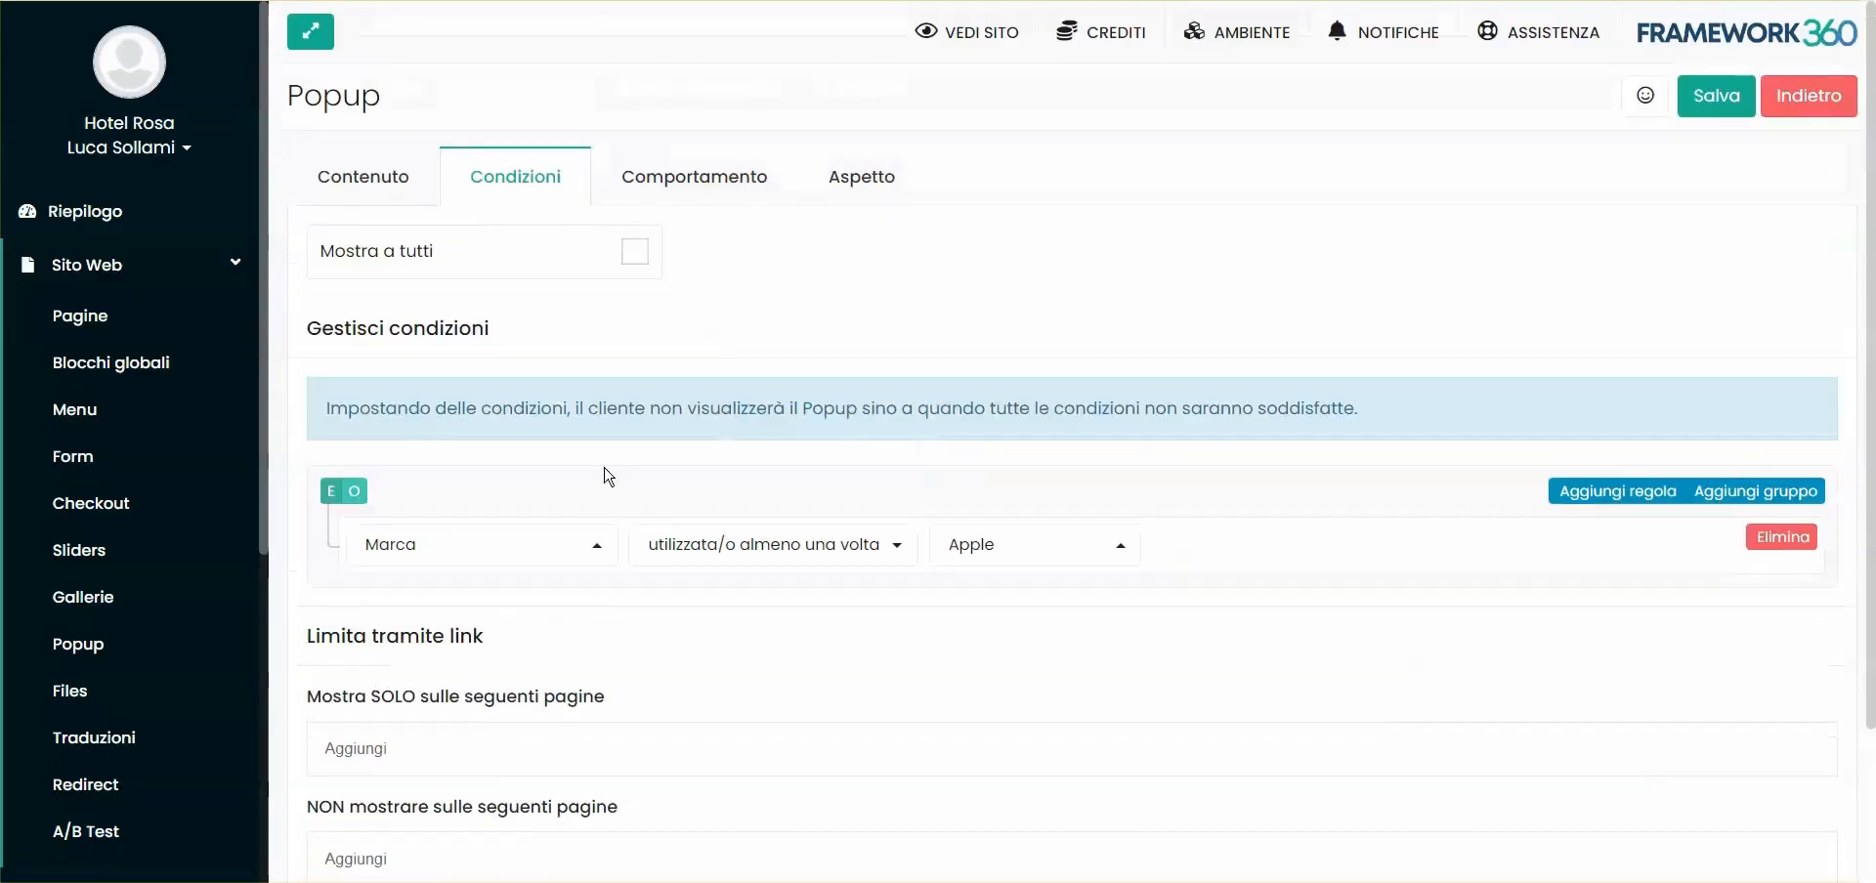
{"action": "left_click", "coordinate": [637, 254]}
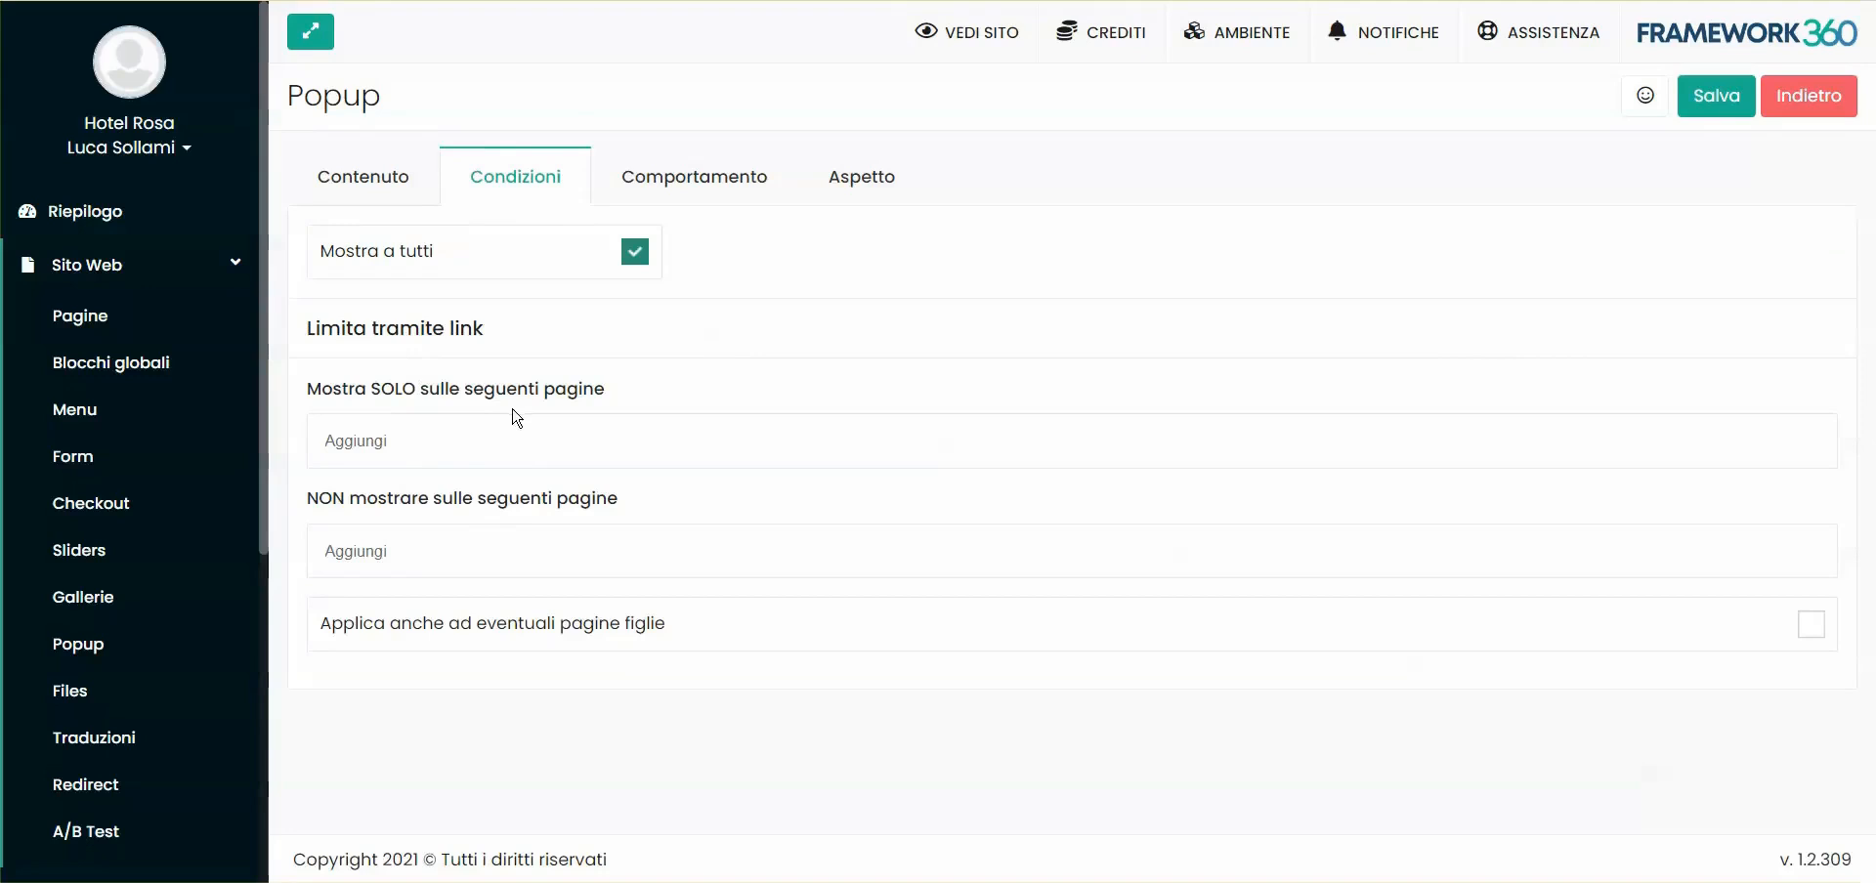
{"action": "left_click", "coordinate": [383, 442]}
{"action": "left_click", "coordinate": [408, 540]}
{"action": "left_click_drag", "start_coordinate": [305, 499], "coordinate": [658, 506]}
{"action": "left_click", "coordinate": [658, 506]}
Try the Prima della chiusura della pagina opening trigger in the popup's behaviour settings.
{"action": "left_click", "coordinate": [685, 194]}
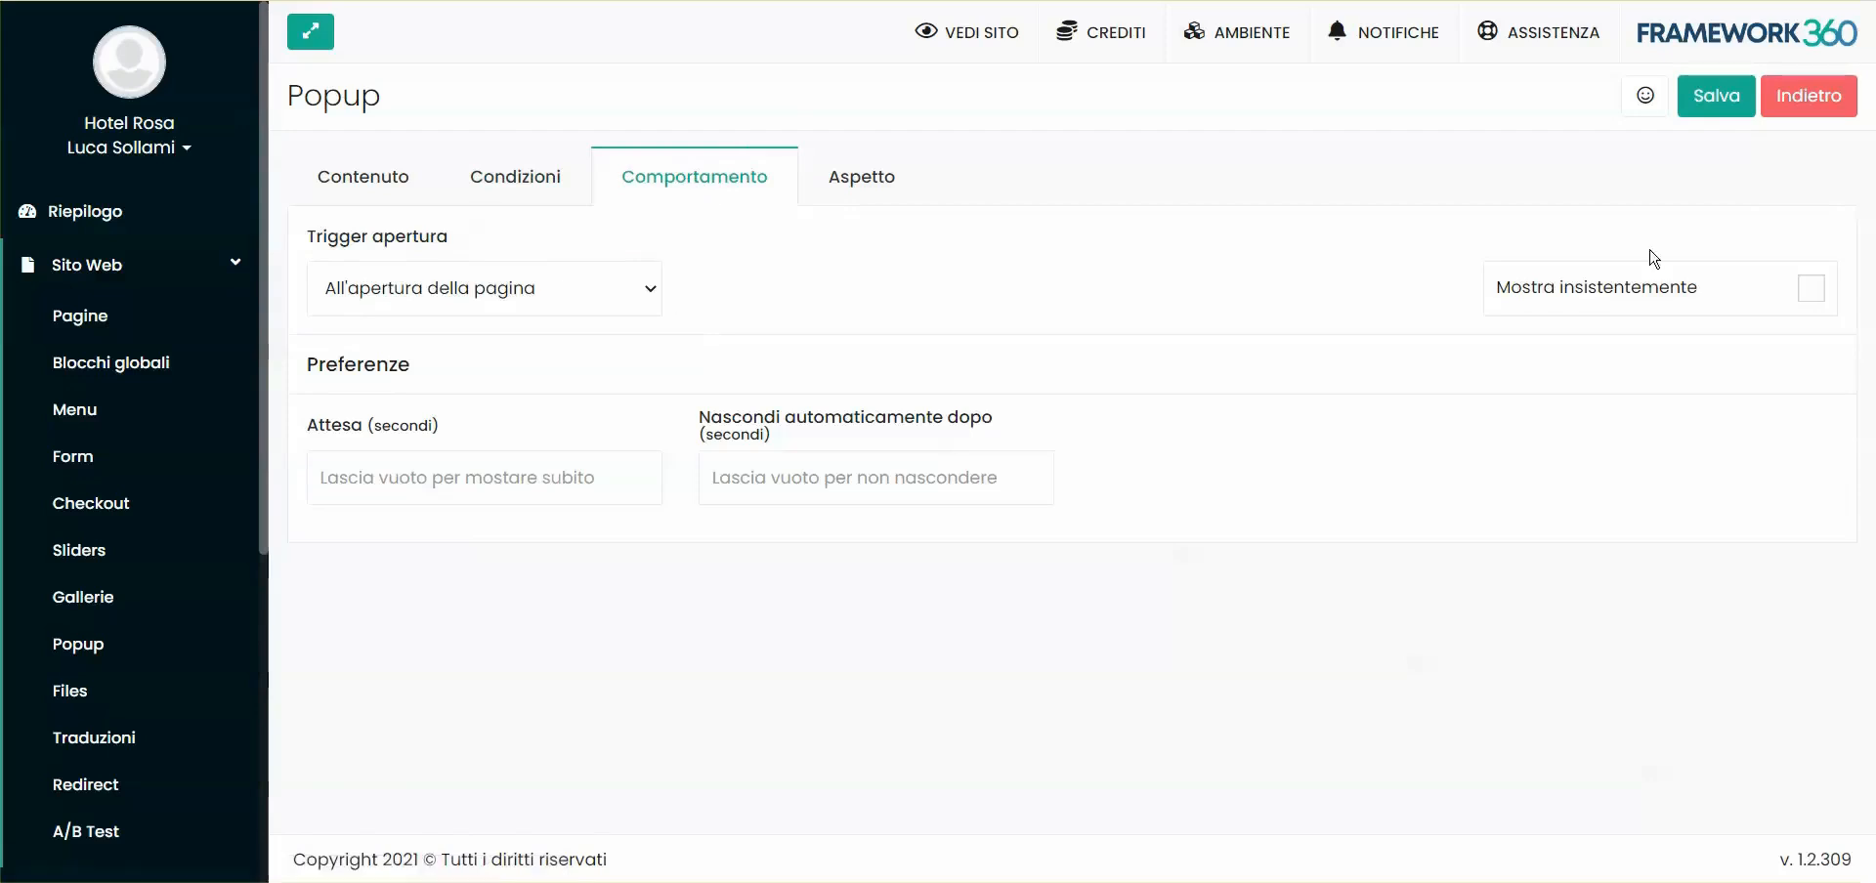
{"action": "left_click", "coordinate": [1810, 291]}
{"action": "left_click_drag", "start_coordinate": [1499, 289], "coordinate": [1707, 300]}
{"action": "left_click", "coordinate": [1310, 261]}
{"action": "left_click", "coordinate": [394, 299]}
{"action": "left_click", "coordinate": [440, 351]}
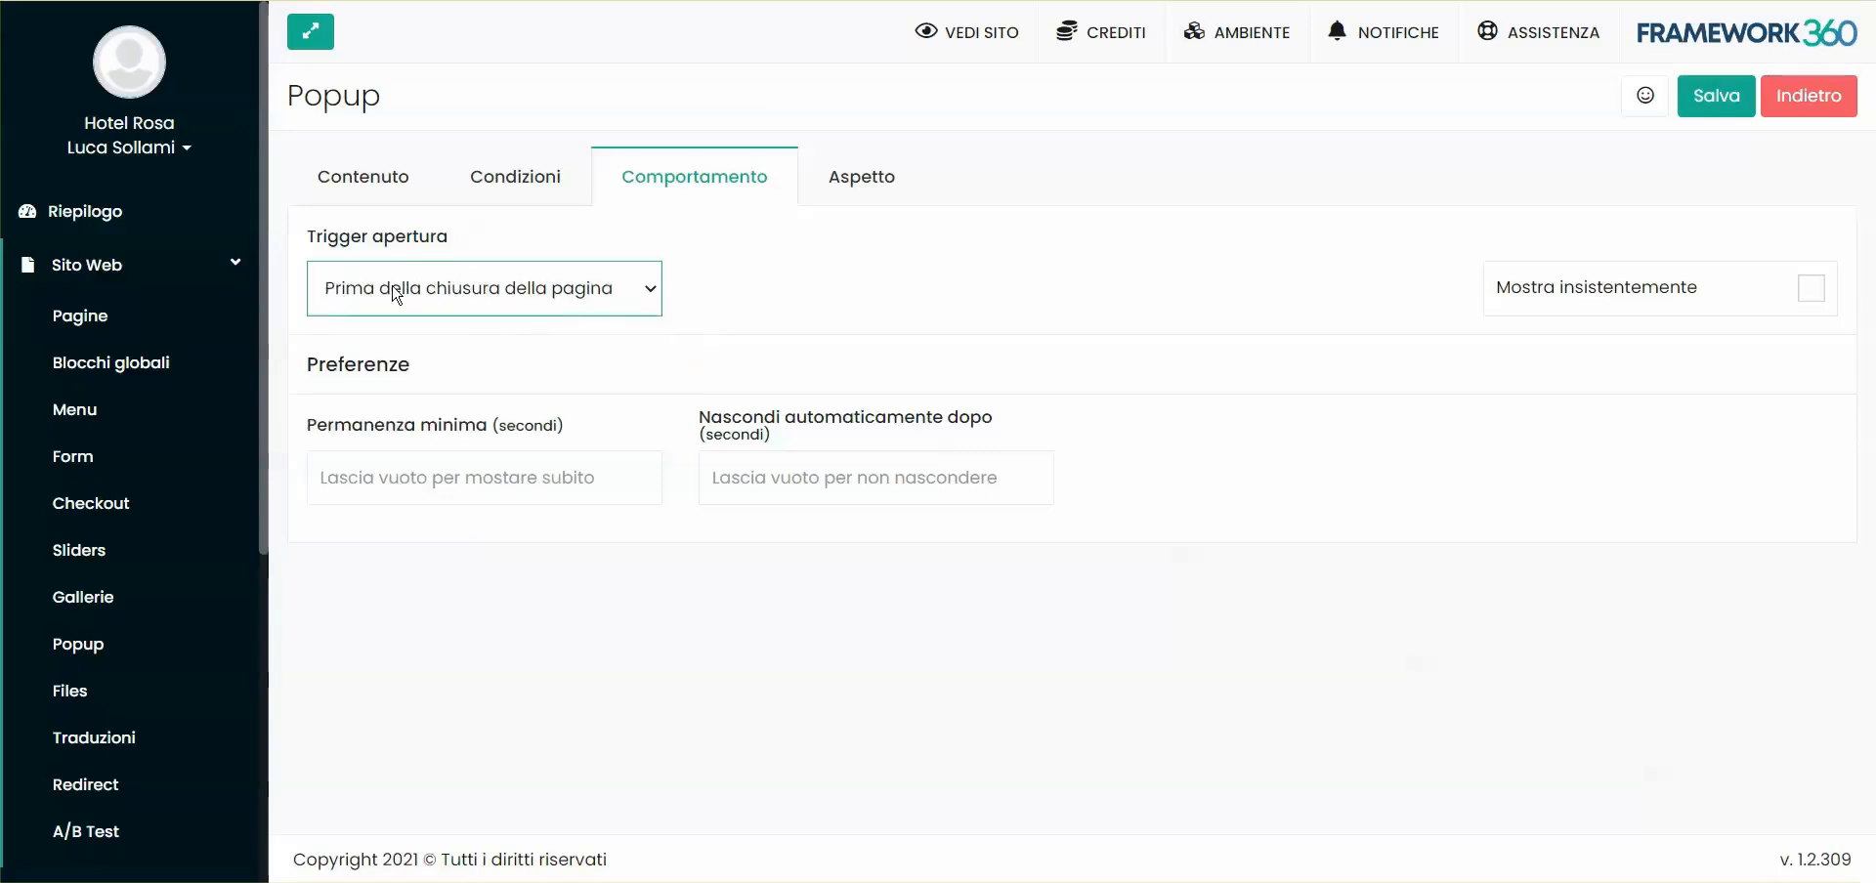
{"action": "left_click", "coordinate": [836, 330]}
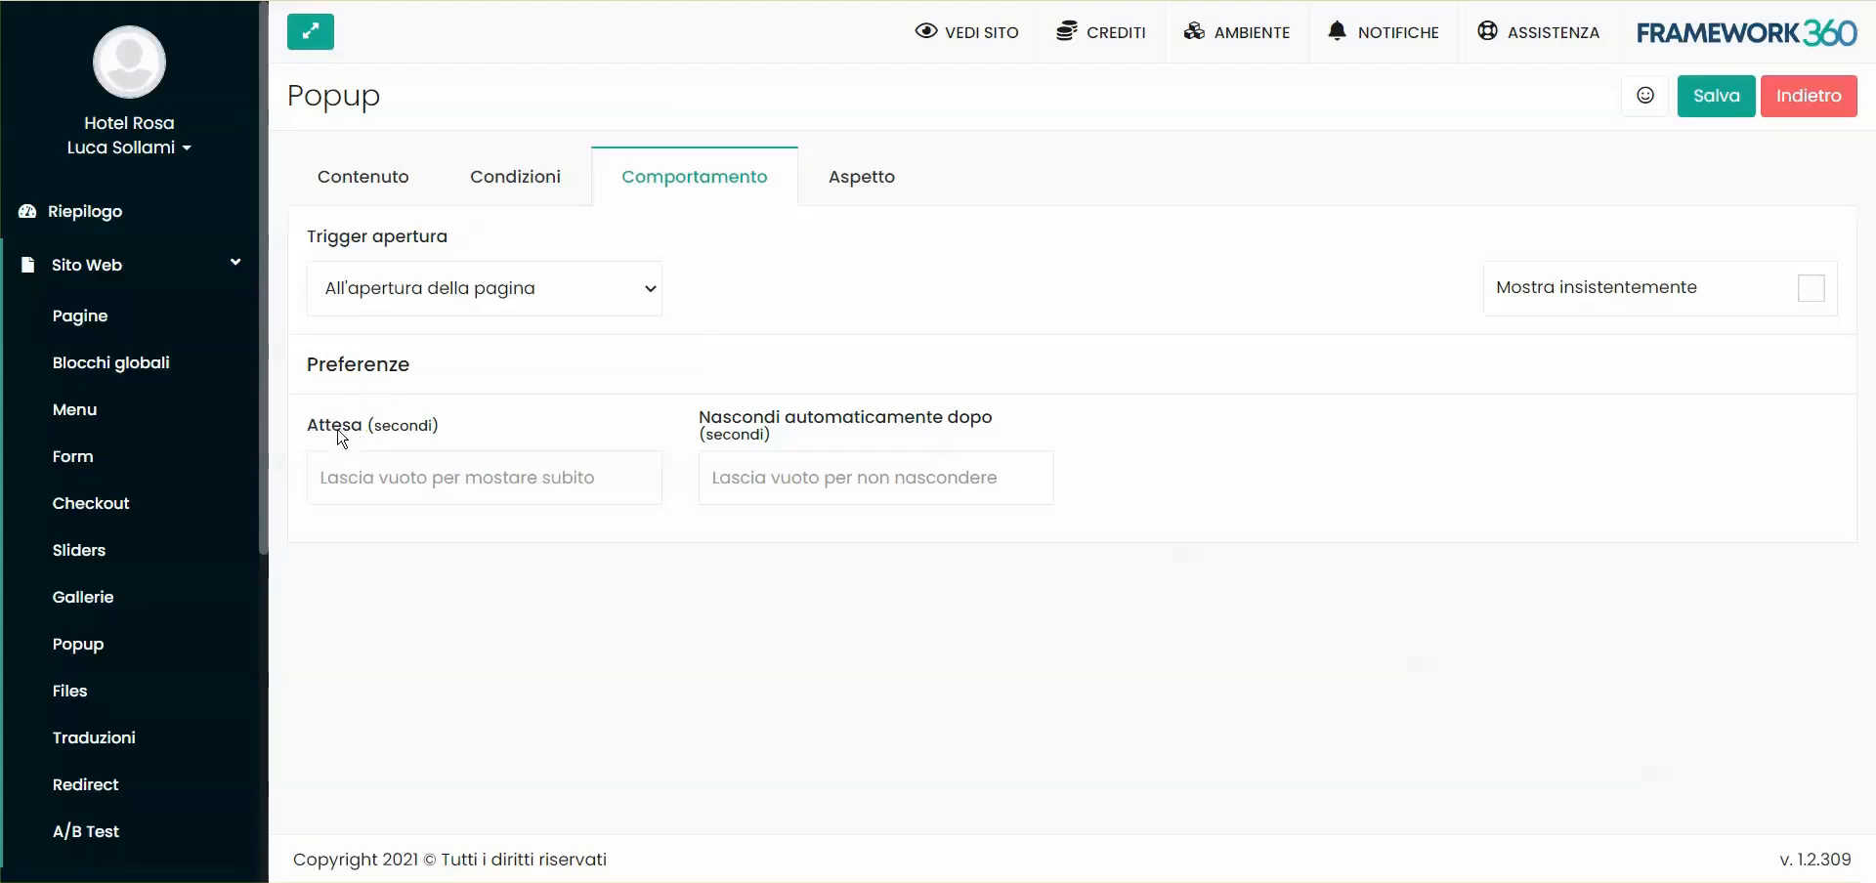
Examine the Attesa and Nascondi automaticamente dopo preferences in the popup's behaviour settings.
{"action": "left_click_drag", "start_coordinate": [307, 425], "coordinate": [363, 403]}
{"action": "left_click", "coordinate": [464, 431]}
{"action": "left_click", "coordinate": [363, 408]}
{"action": "left_click", "coordinate": [638, 477]}
{"action": "left_click", "coordinate": [524, 578]}
{"action": "left_click_drag", "start_coordinate": [697, 413], "coordinate": [997, 423]}
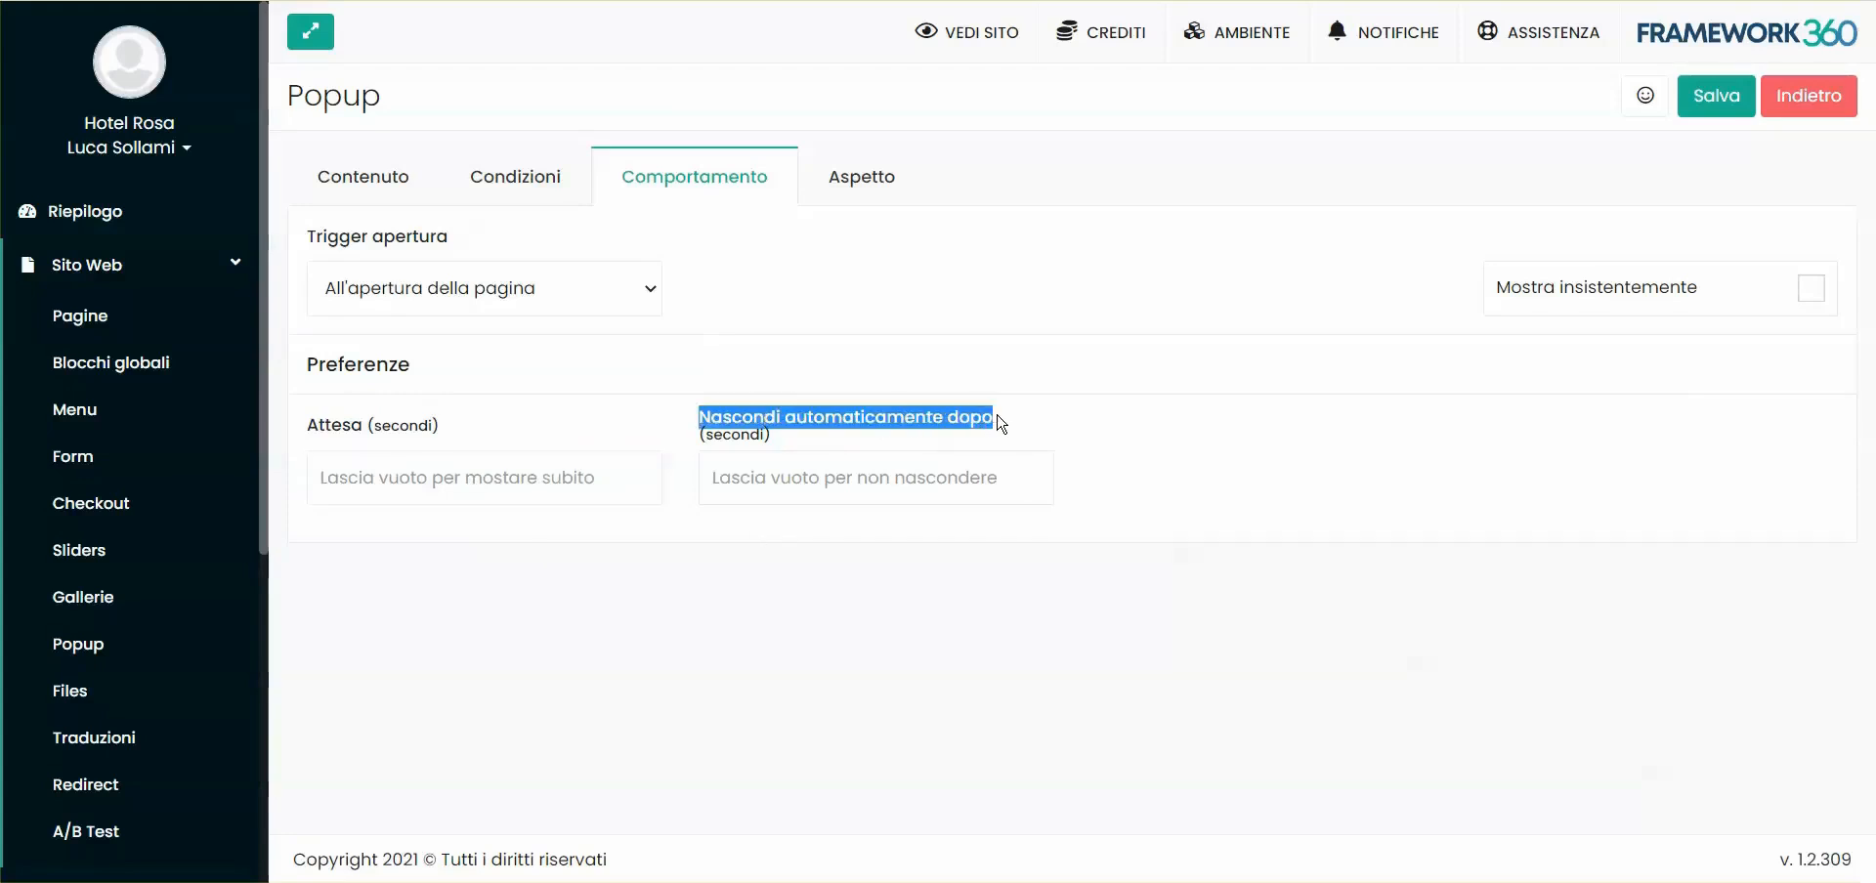
{"action": "left_click", "coordinate": [768, 433]}
{"action": "left_click", "coordinate": [782, 494]}
Open the popup's appearance settings and examine the available Tipologia options.
{"action": "left_click", "coordinate": [862, 176]}
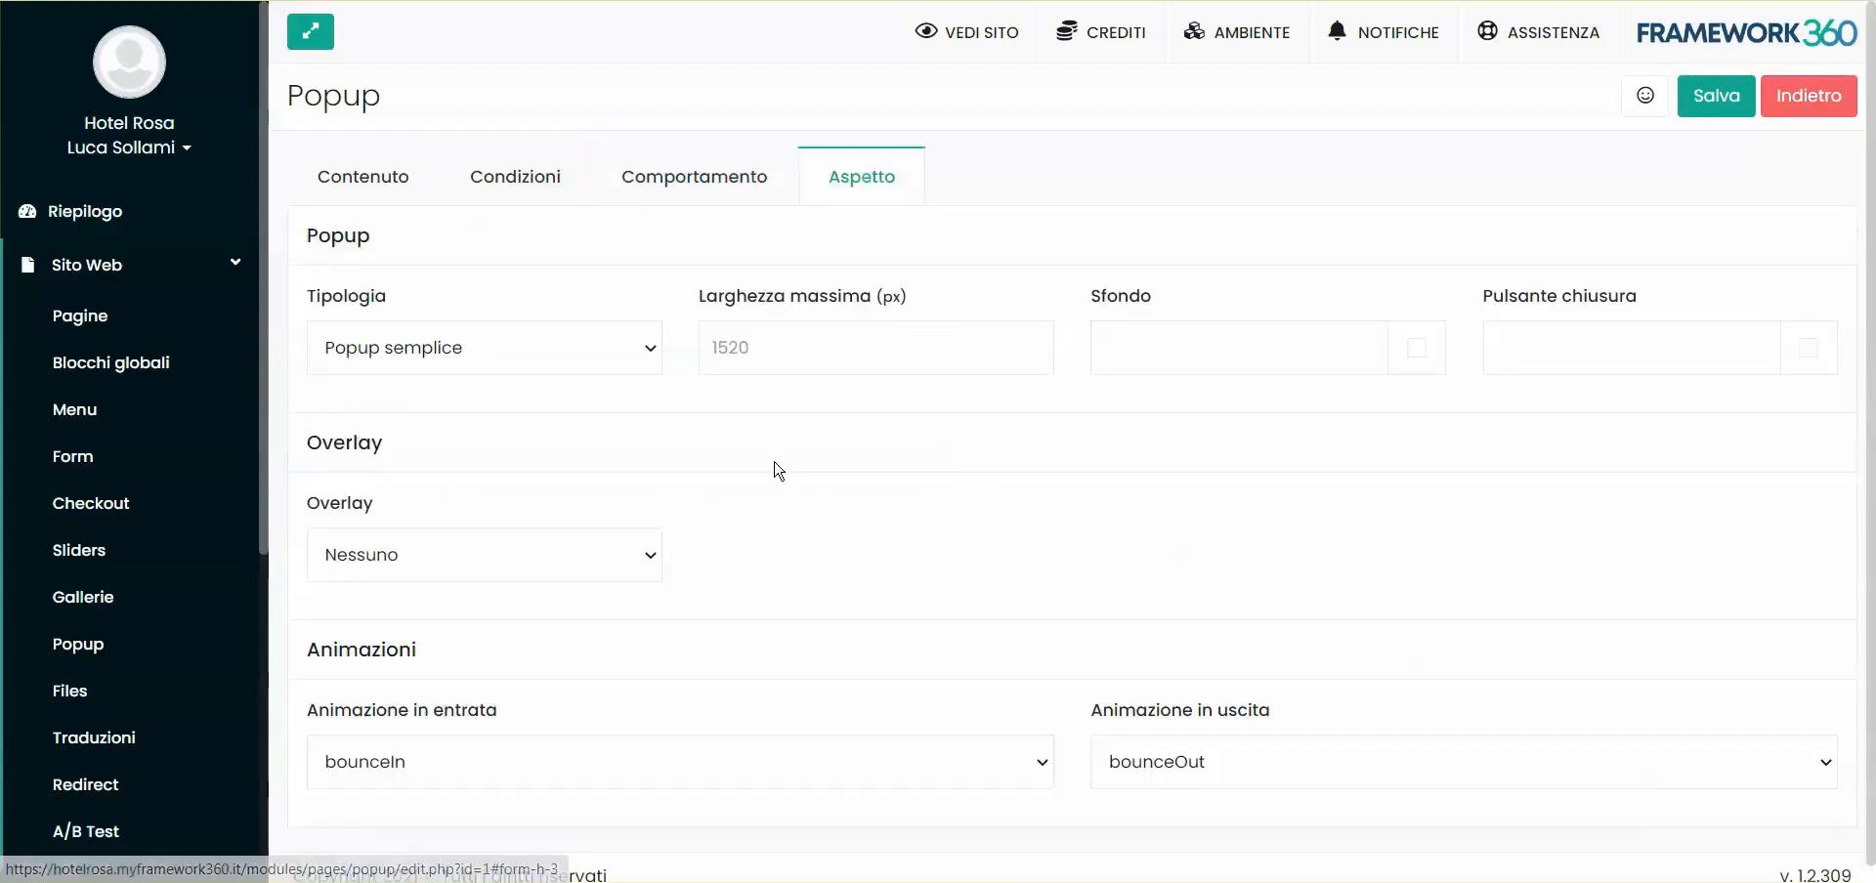
{"action": "scroll", "coordinate": [775, 470], "scroll_direction": "down", "scroll_amount": 1}
{"action": "left_click", "coordinate": [452, 338]}
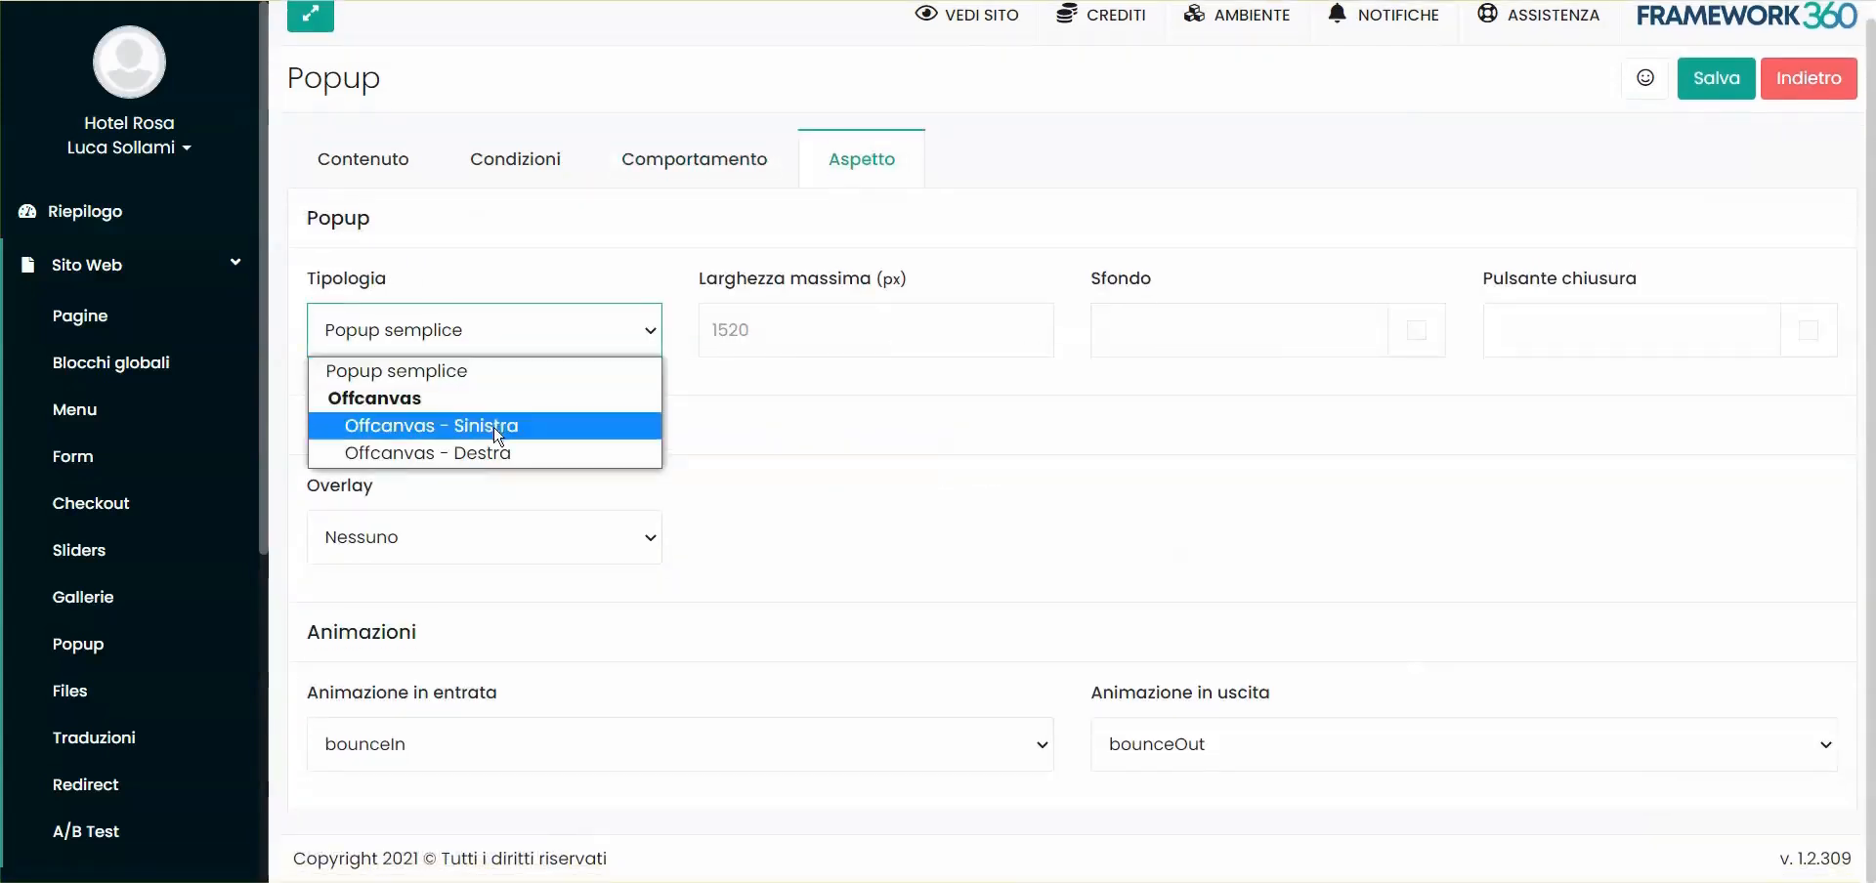
{"action": "left_click", "coordinate": [800, 409]}
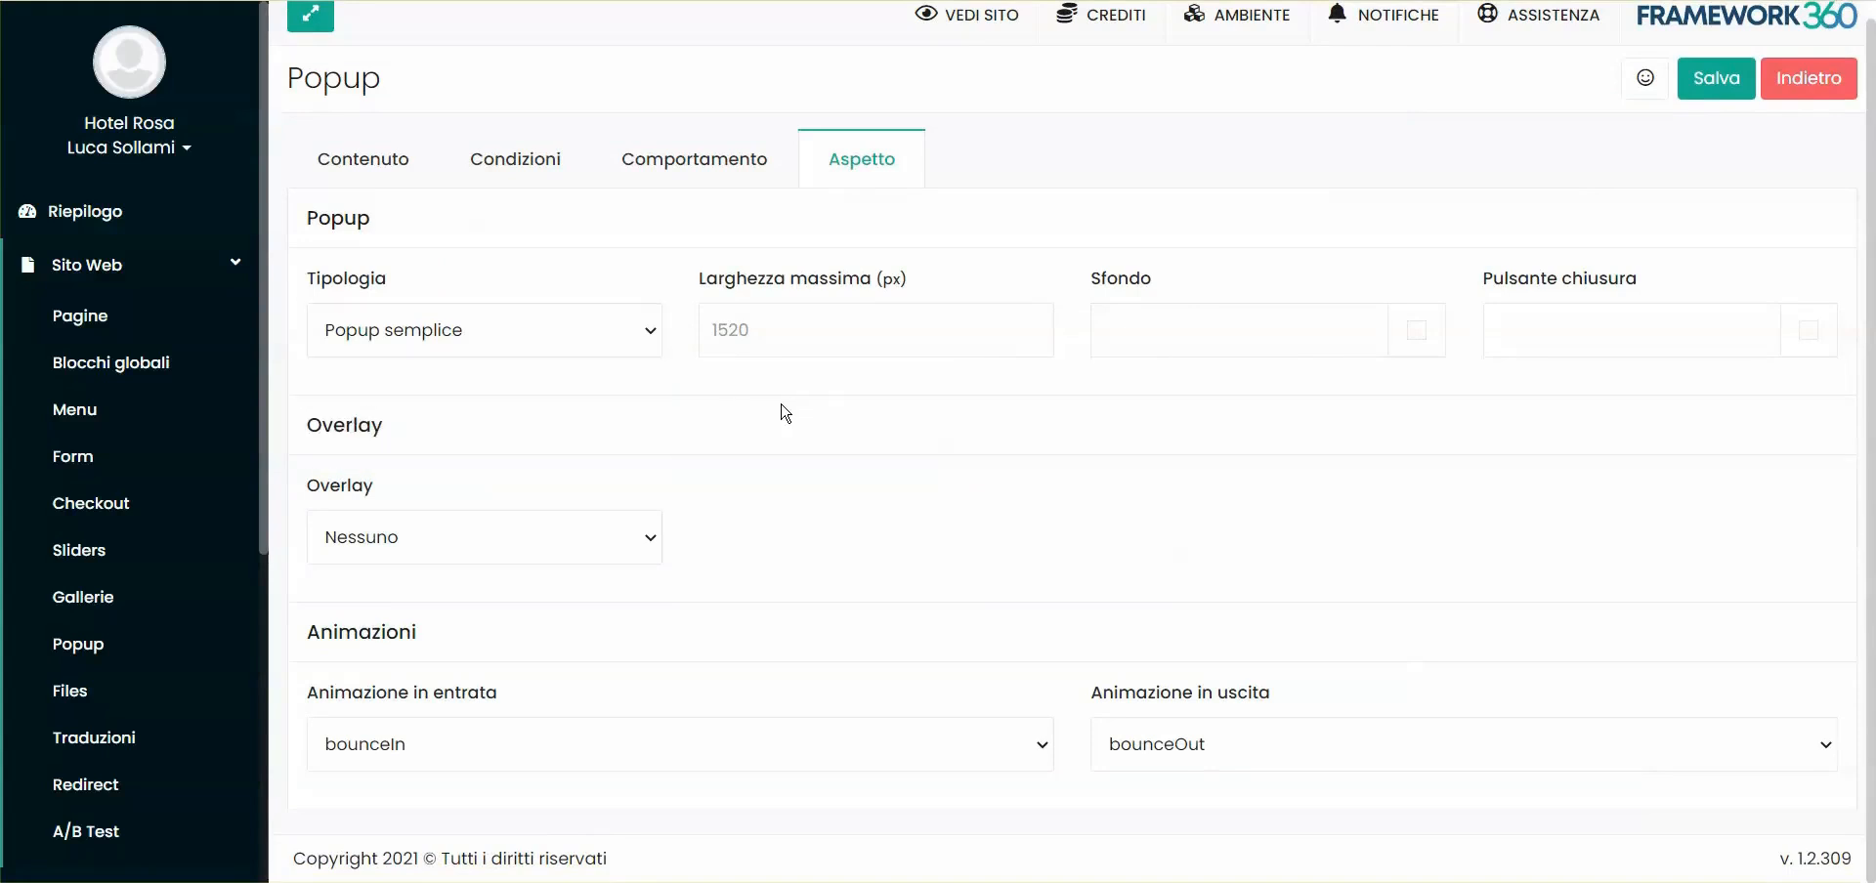
{"action": "scroll", "coordinate": [782, 413], "scroll_direction": "up", "scroll_amount": 1}
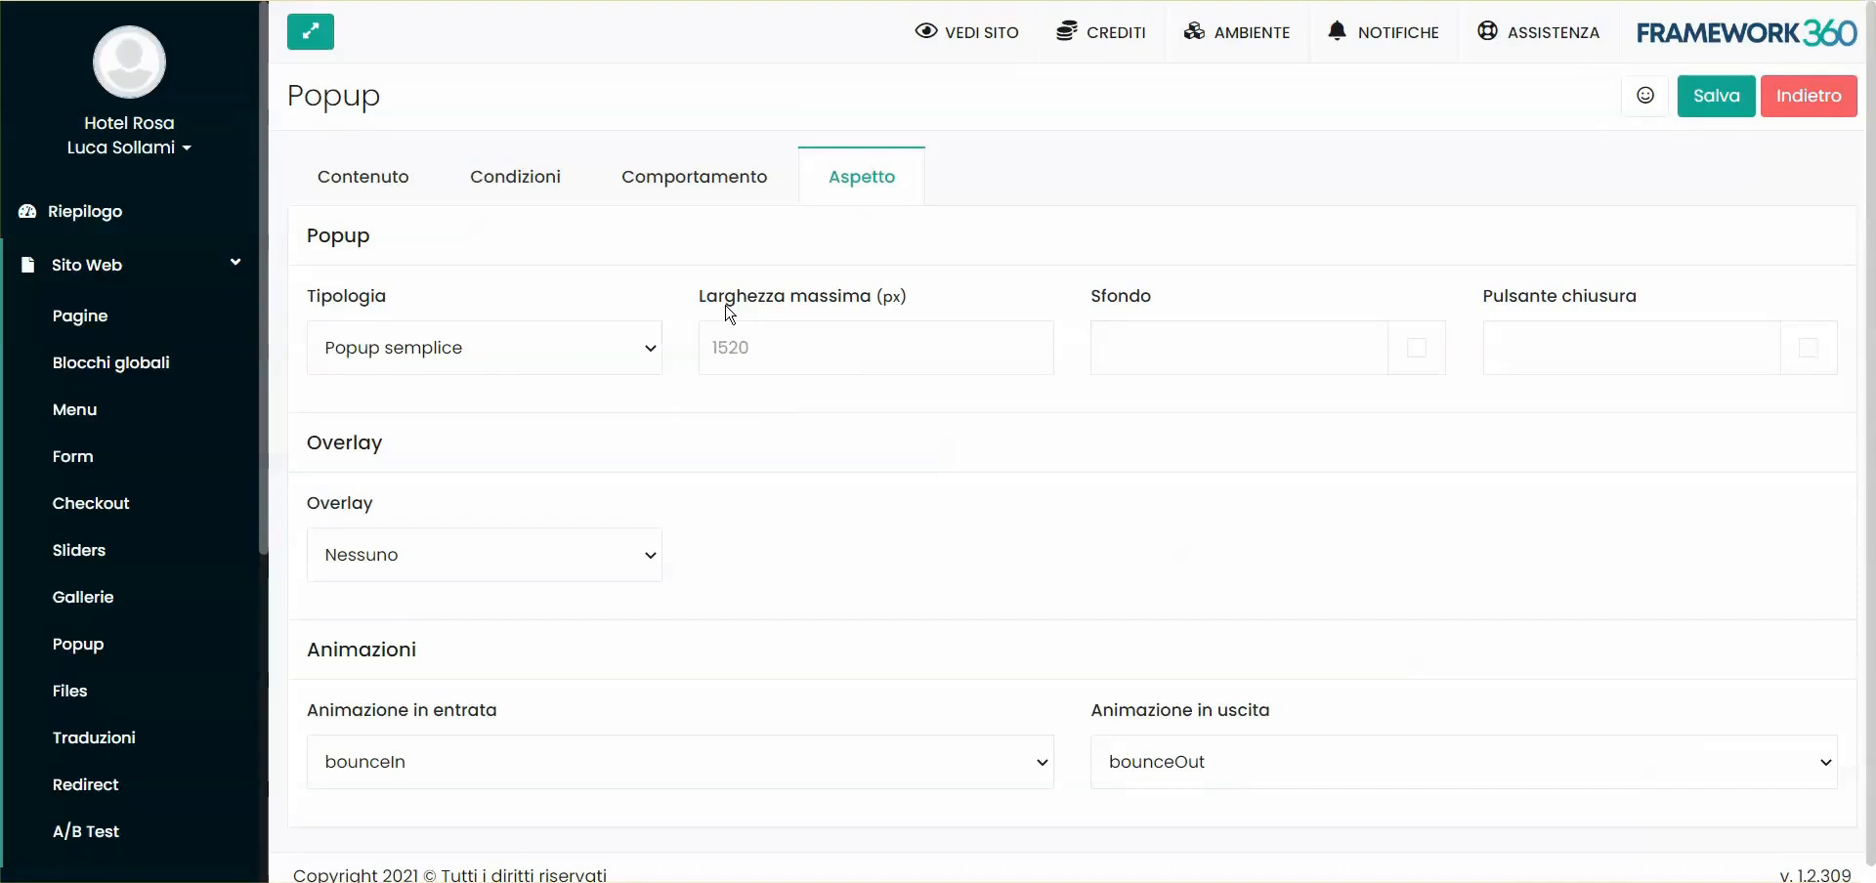
Keep Popup semplice as the popup's Tipologia and check the Larghezza massima setting.
{"action": "left_click", "coordinate": [653, 354]}
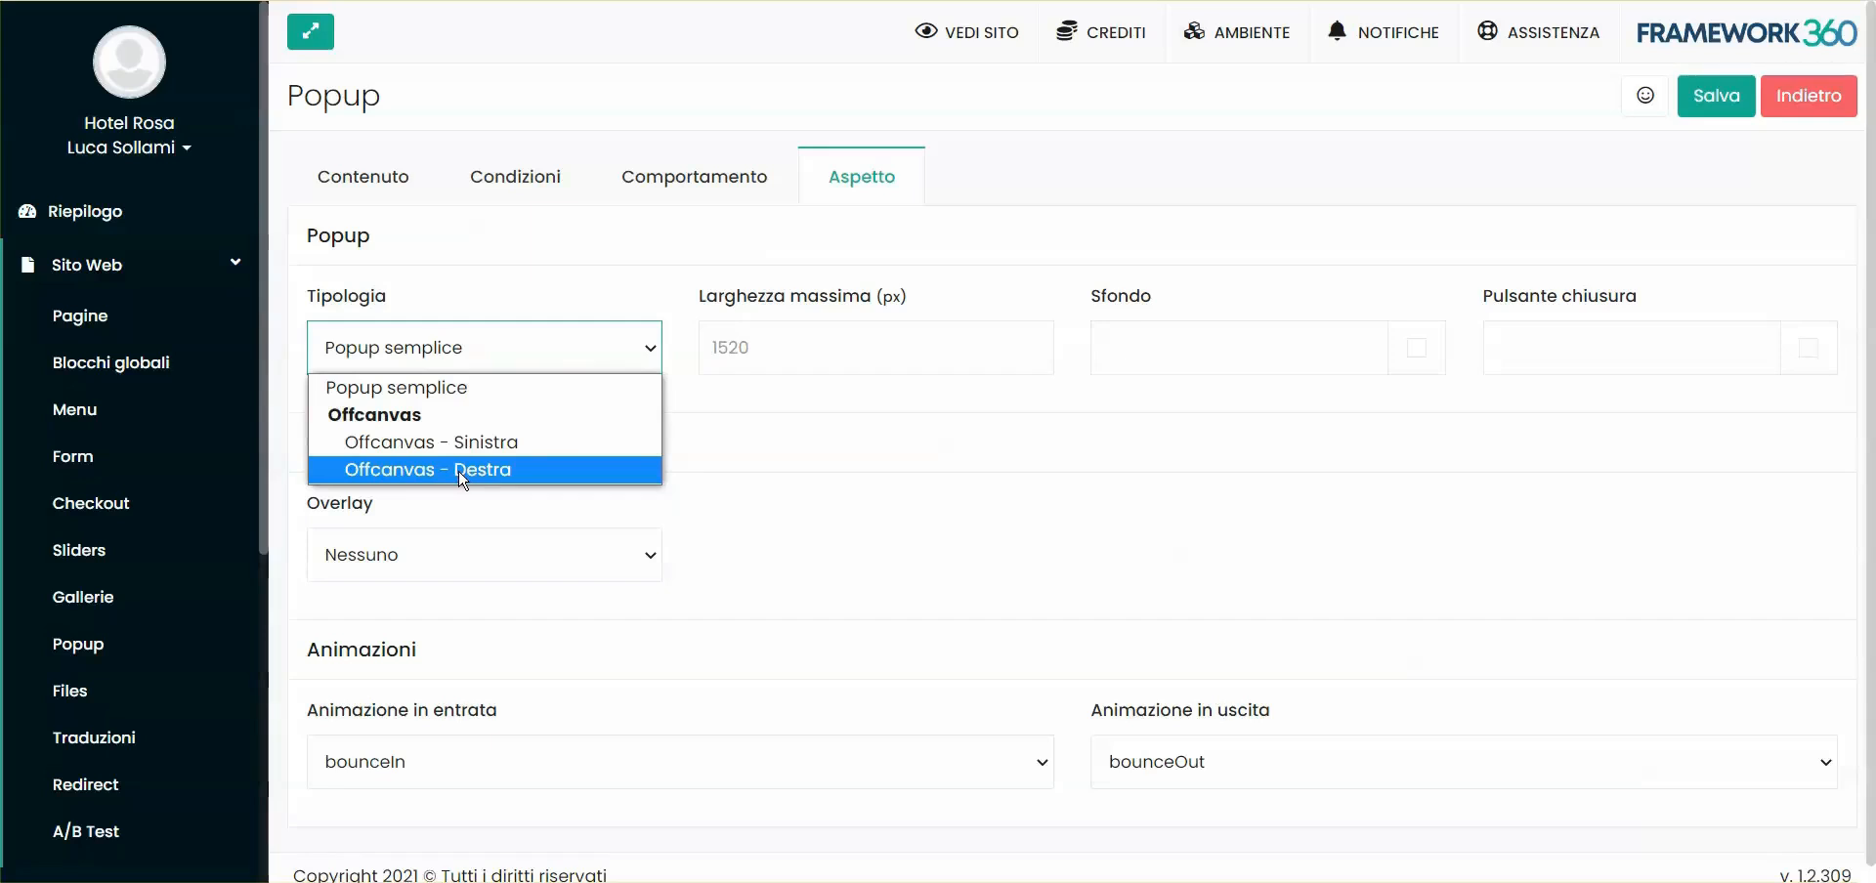
{"action": "left_click", "coordinate": [460, 388]}
{"action": "left_click", "coordinate": [759, 348]}
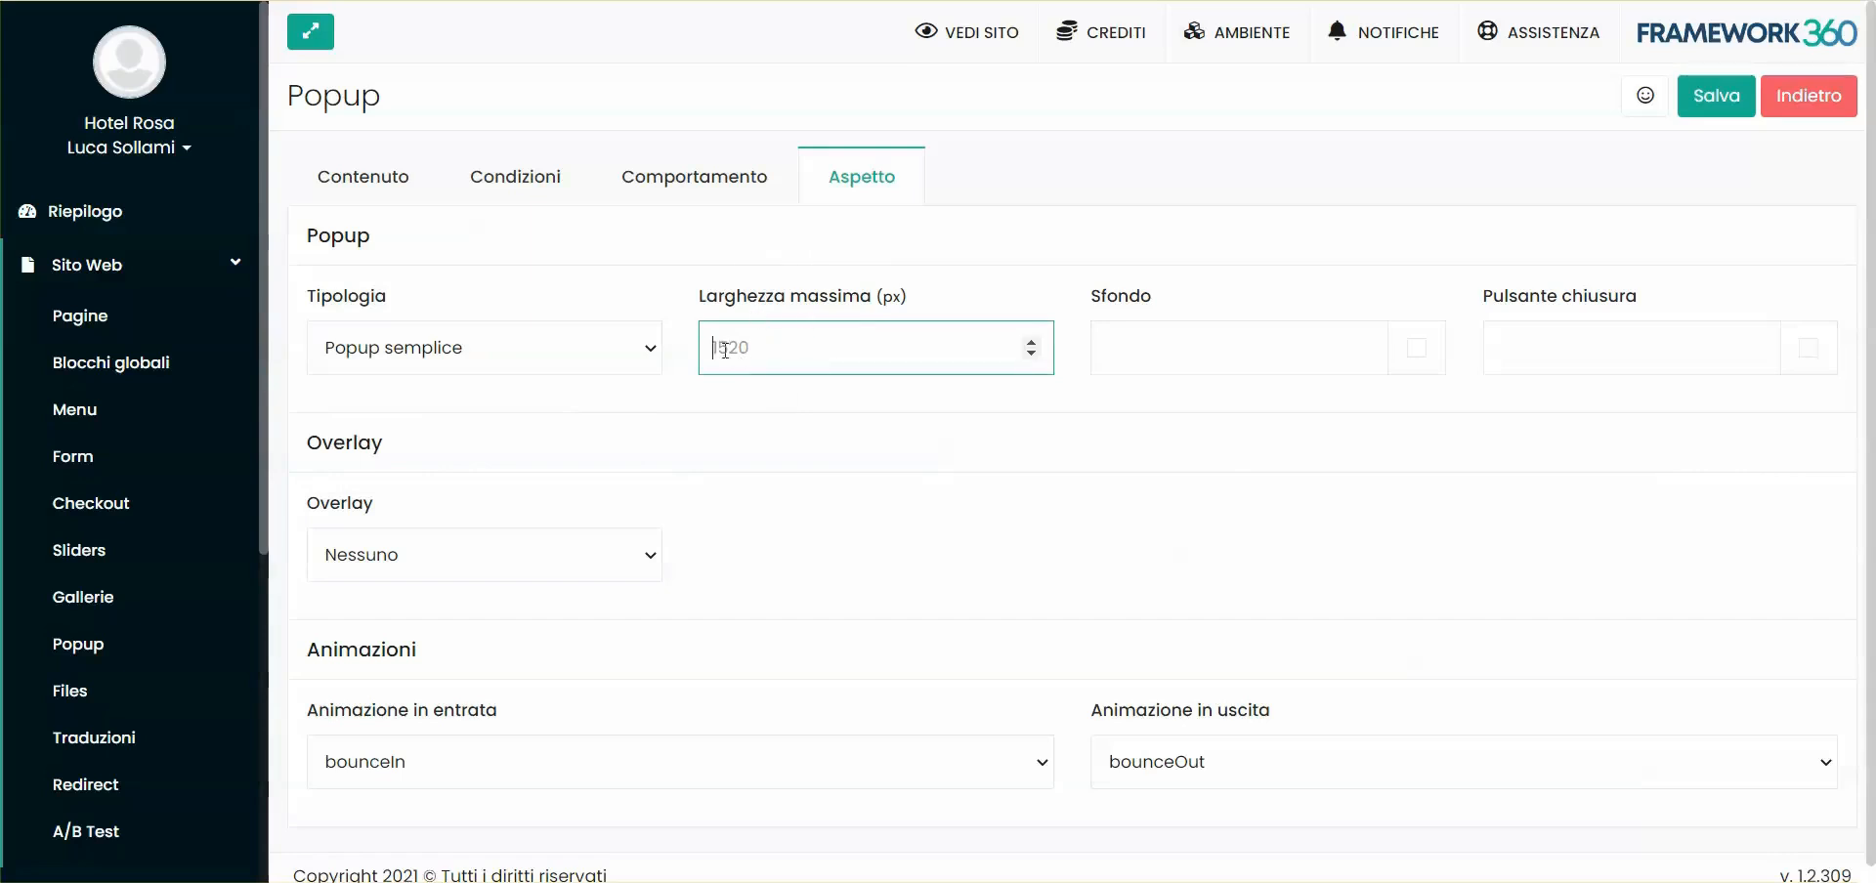
Set the popup's Sfondo colour to #ffffff and the Pulsante chiusura colour to #000000.
{"action": "left_click", "coordinate": [1145, 329]}
{"action": "left_click", "coordinate": [1417, 347]}
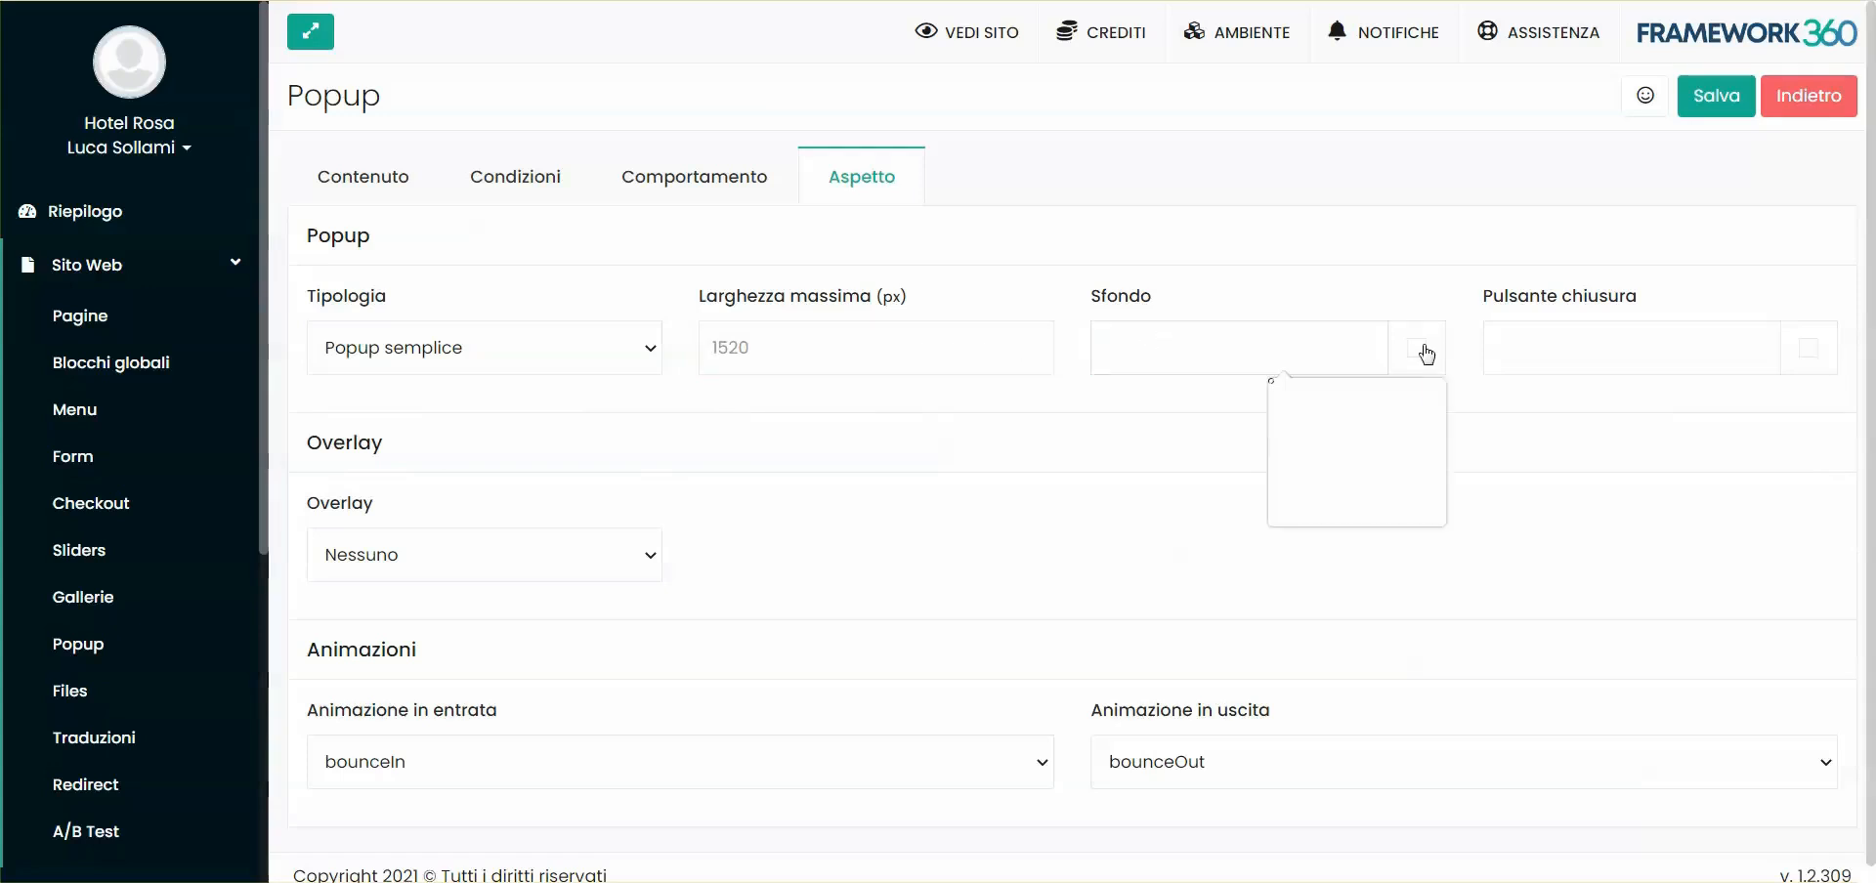
{"action": "left_click", "coordinate": [1102, 454]}
{"action": "left_click", "coordinate": [1801, 360]}
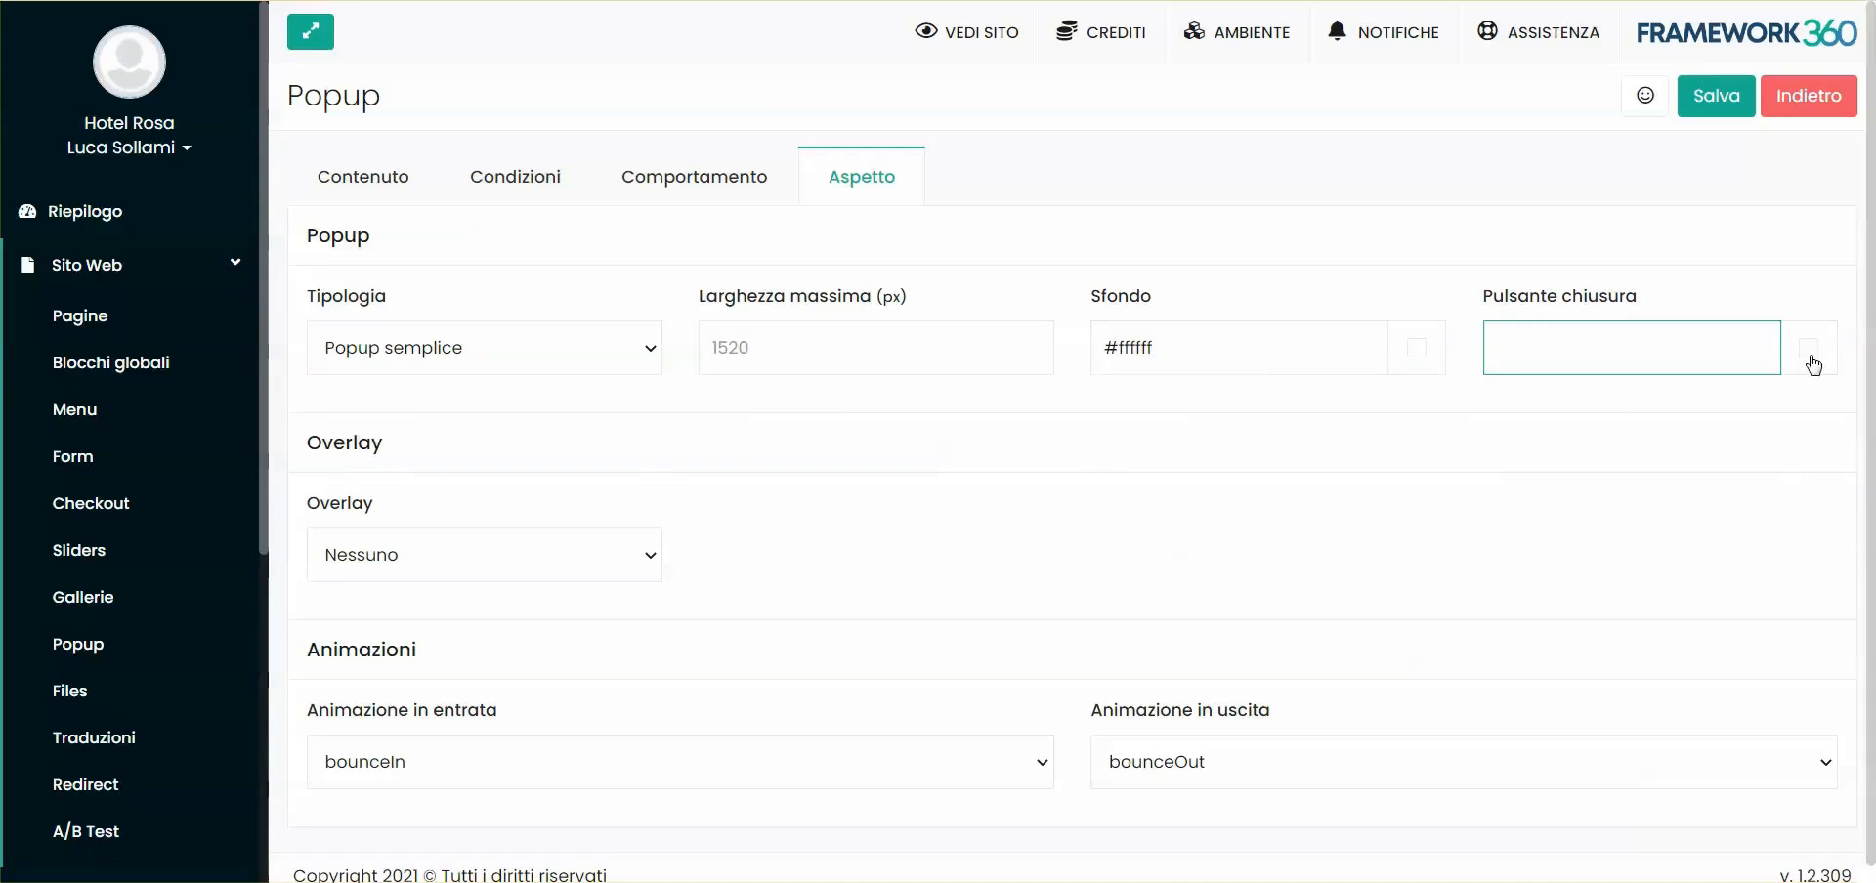
{"action": "left_click_drag", "start_coordinate": [1702, 418], "coordinate": [1646, 533]}
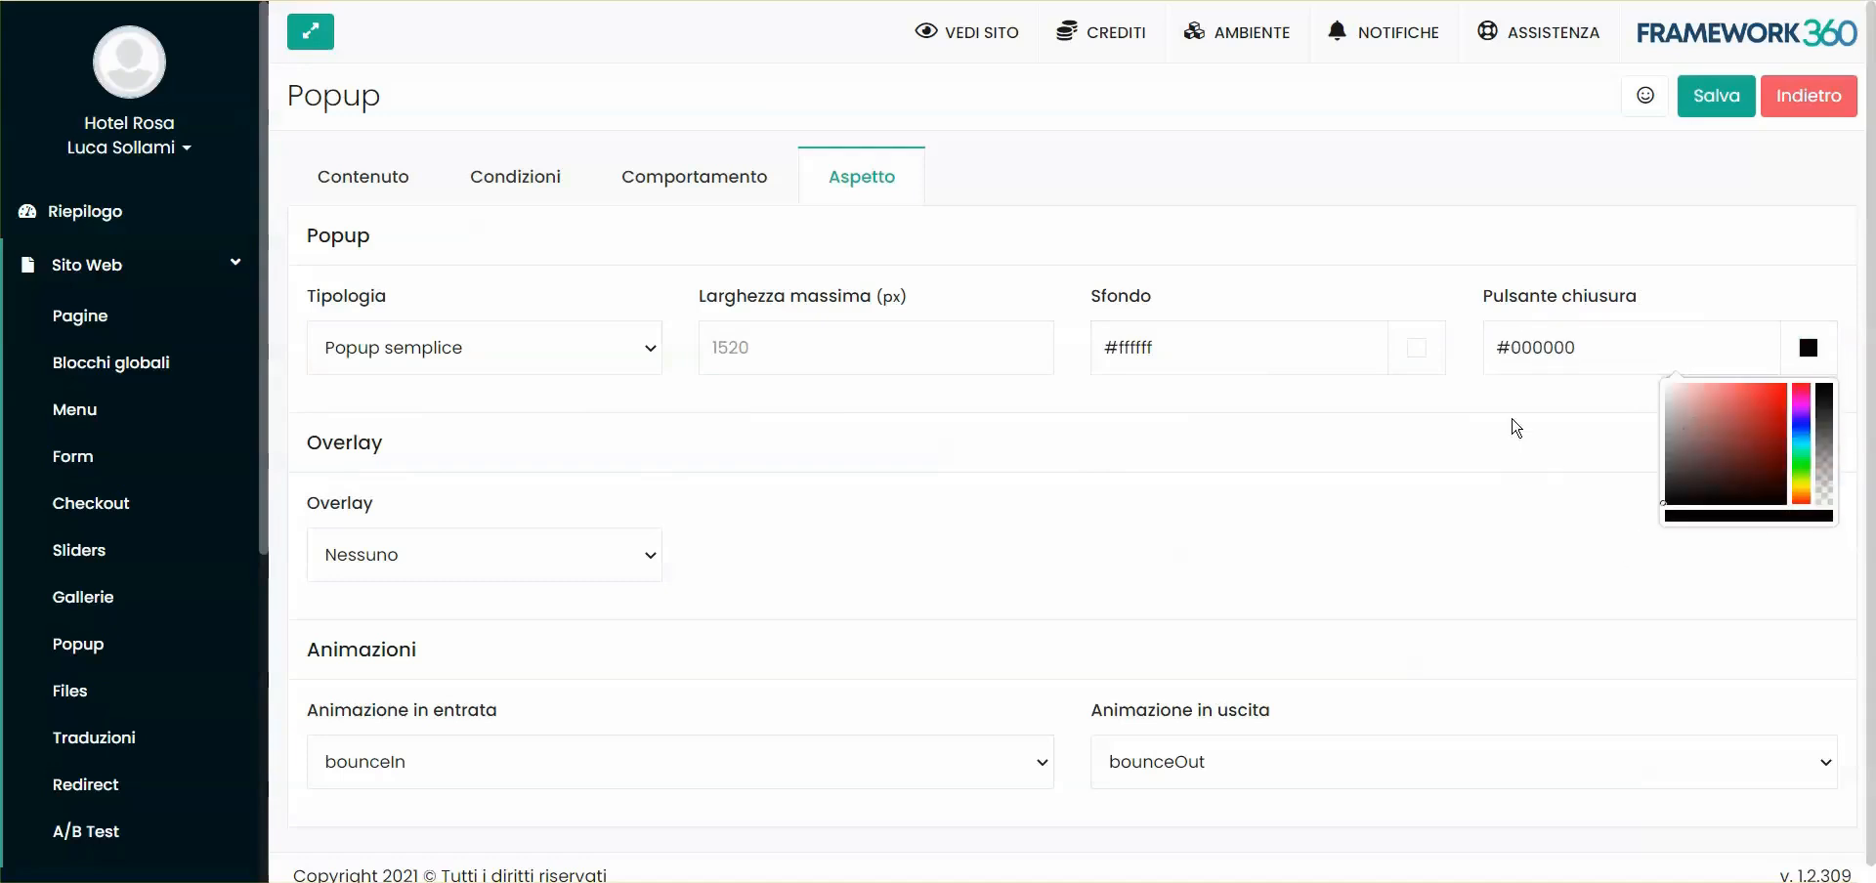
Check the Overlay options, keep Nessuno, and save the popup.
{"action": "left_click", "coordinate": [462, 567]}
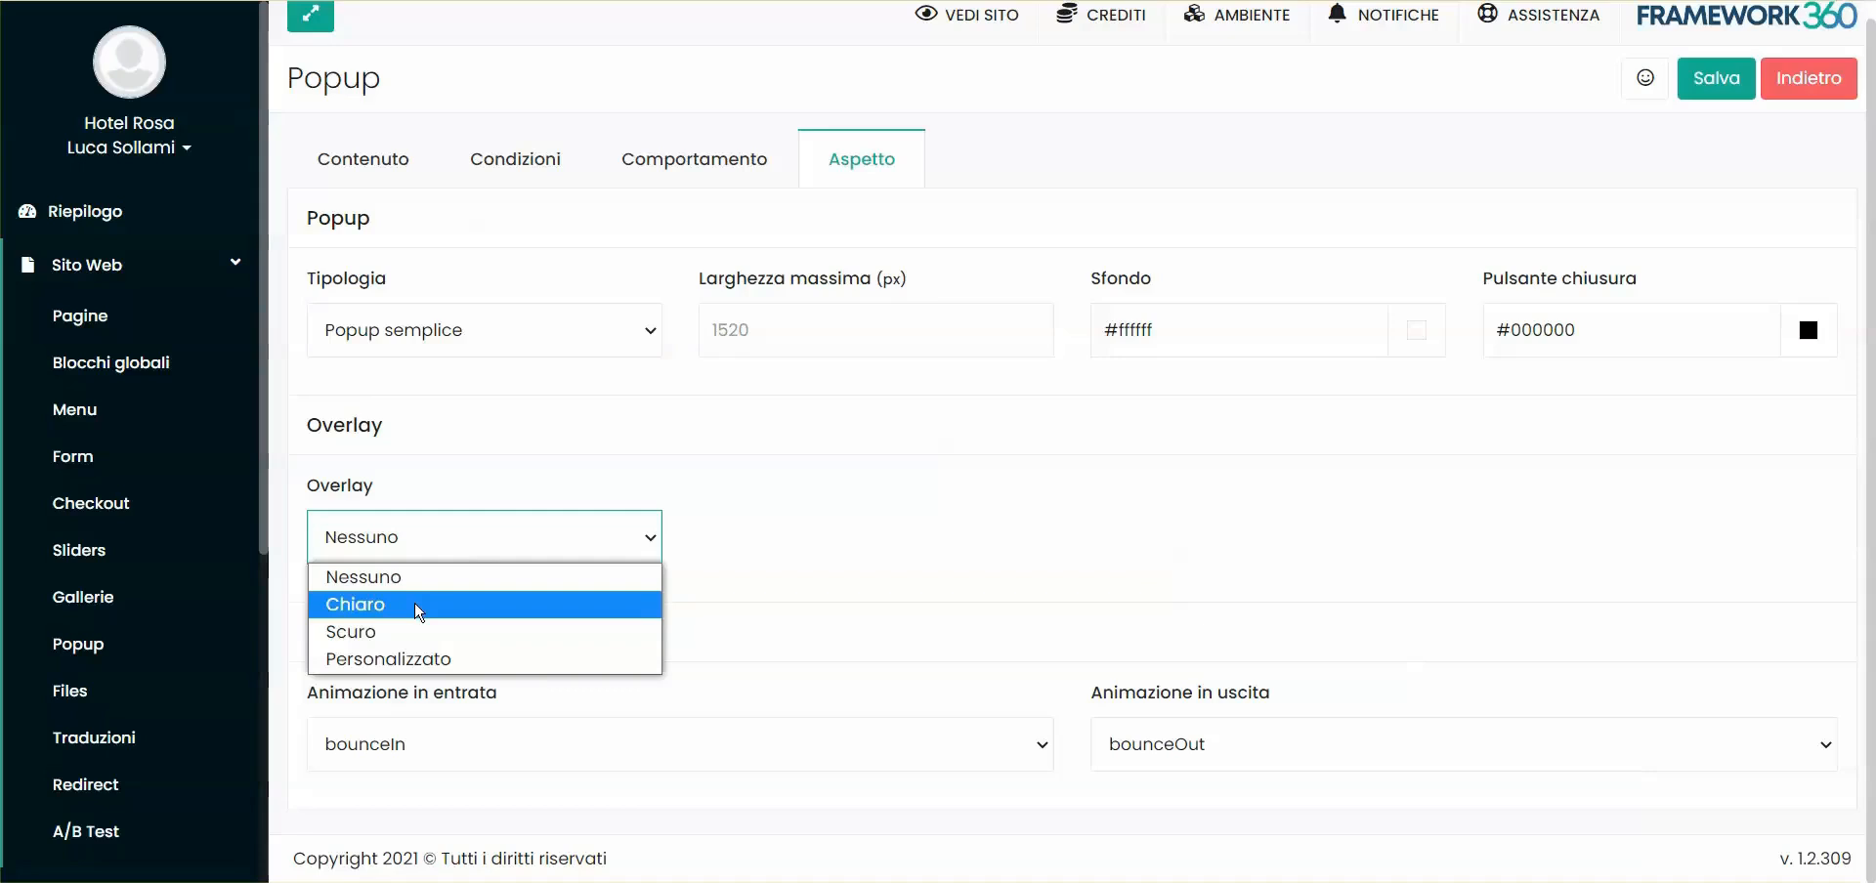
{"action": "left_click", "coordinate": [608, 488]}
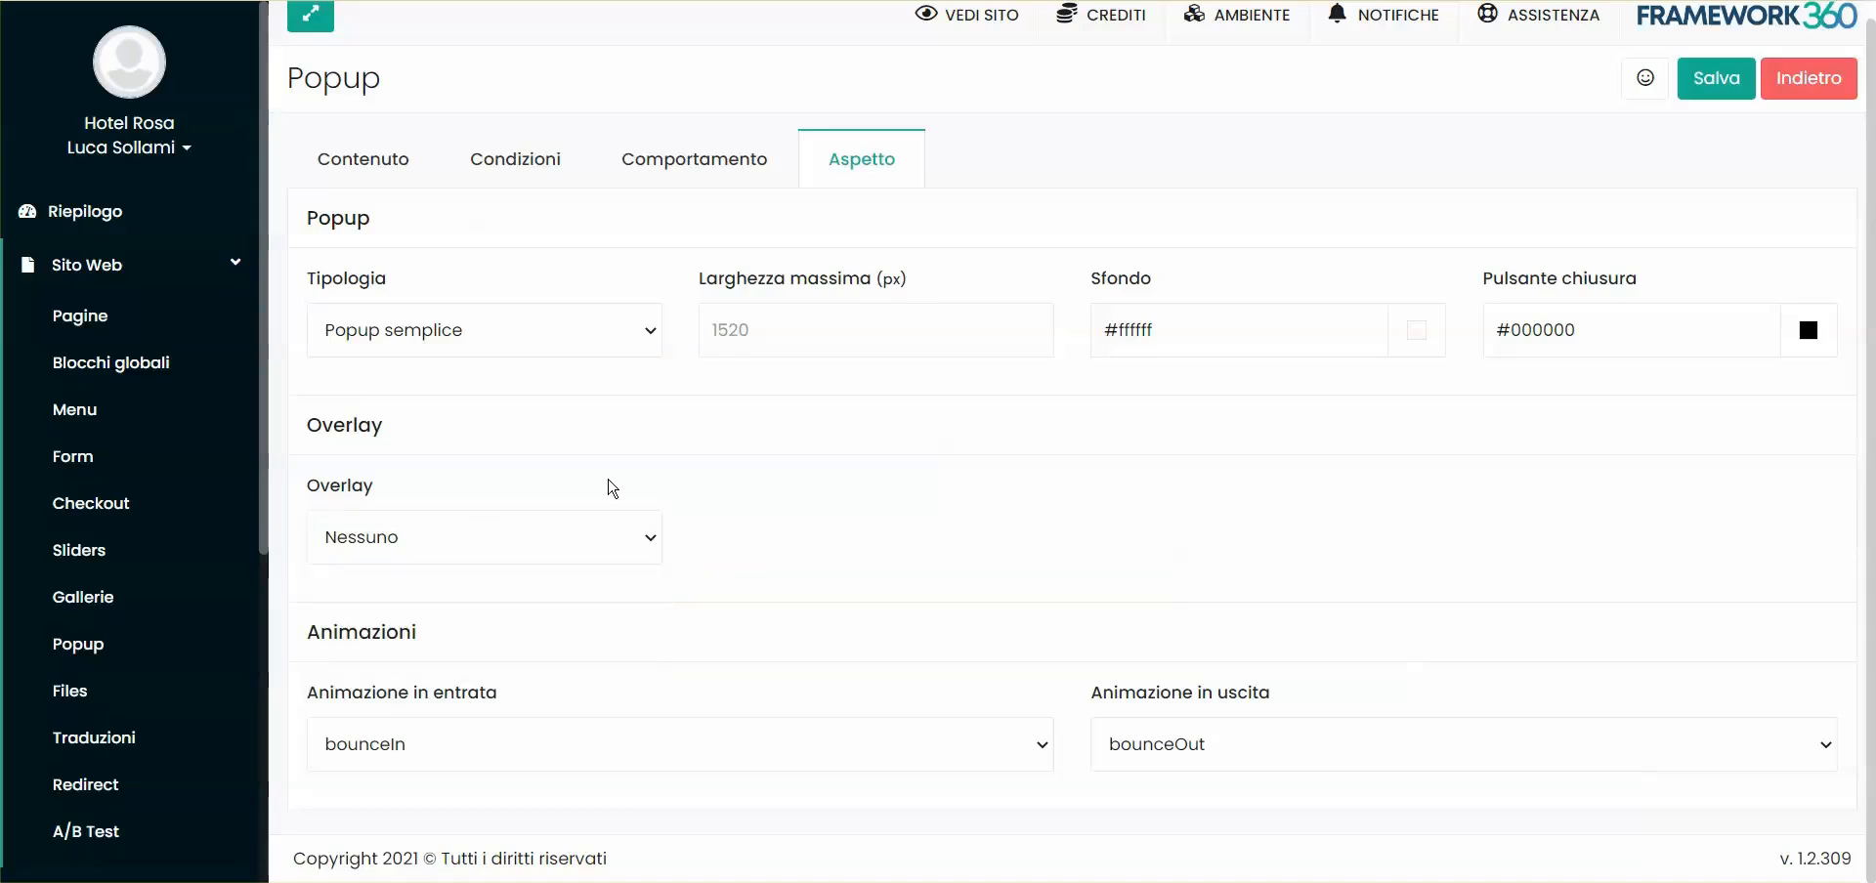
{"action": "left_click", "coordinate": [1750, 86]}
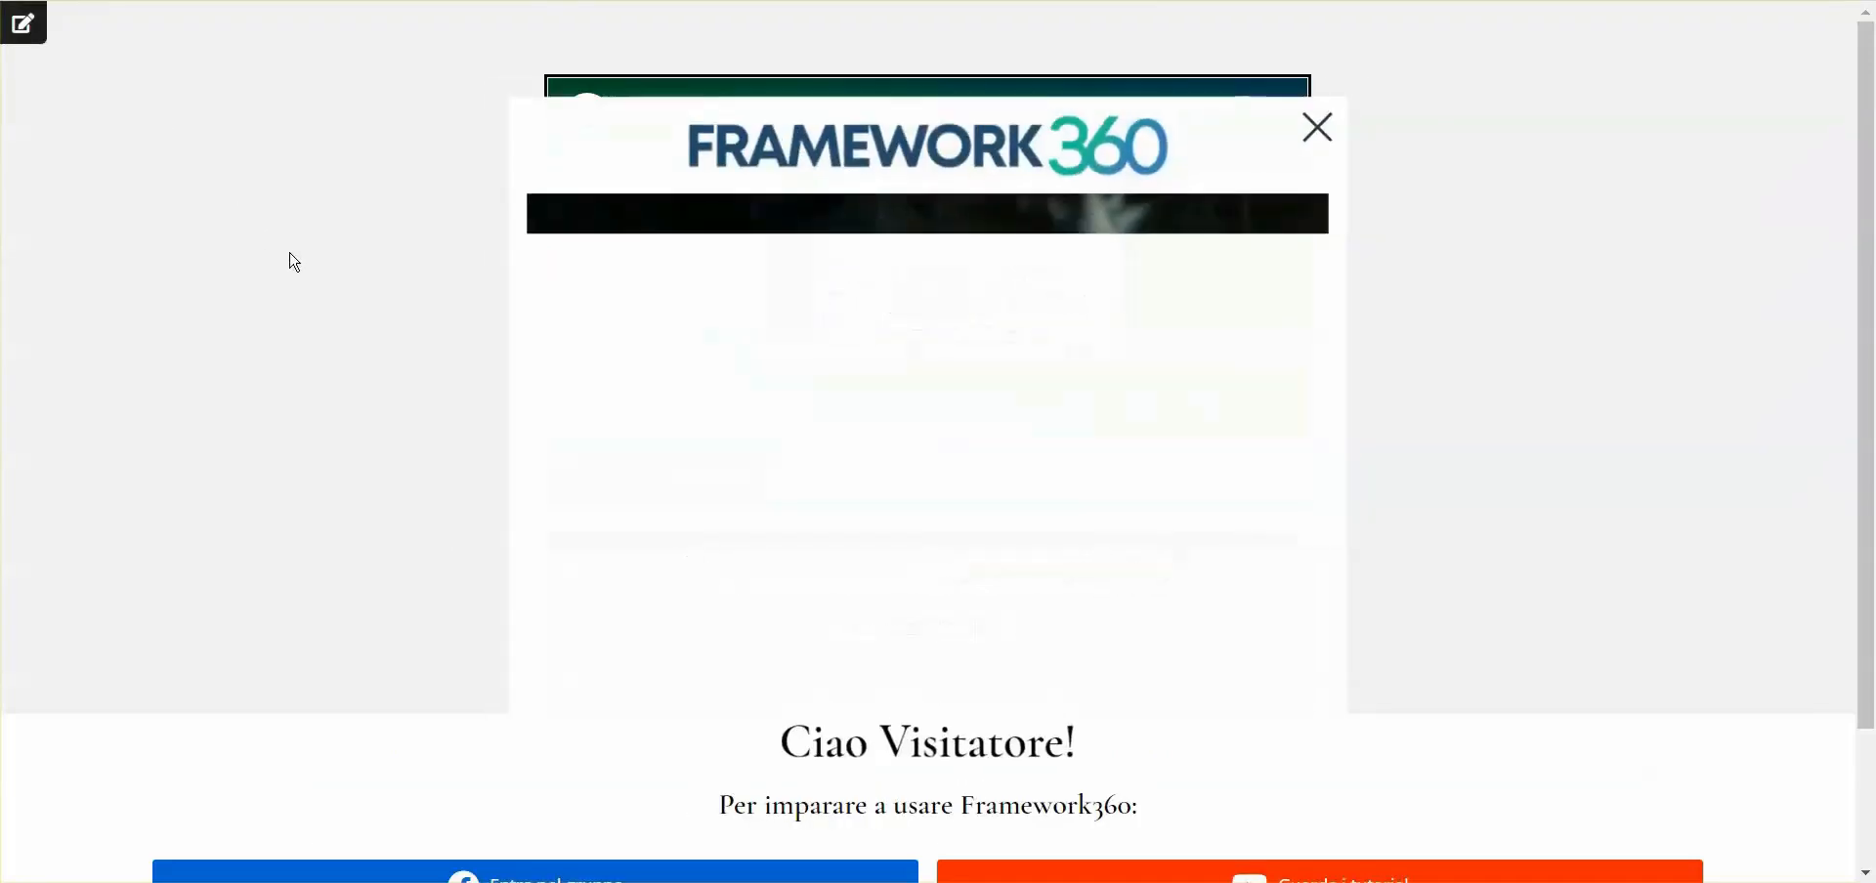
Examine how the popup without an overlay displays on the homepage while the page behind it scrolls.
{"action": "scroll", "coordinate": [944, 623], "scroll_direction": "down", "scroll_amount": 2}
{"action": "scroll", "coordinate": [948, 622], "scroll_direction": "up", "scroll_amount": 2}
{"action": "left_click_drag", "start_coordinate": [879, 667], "coordinate": [1134, 741]}
{"action": "left_click", "coordinate": [1118, 678]}
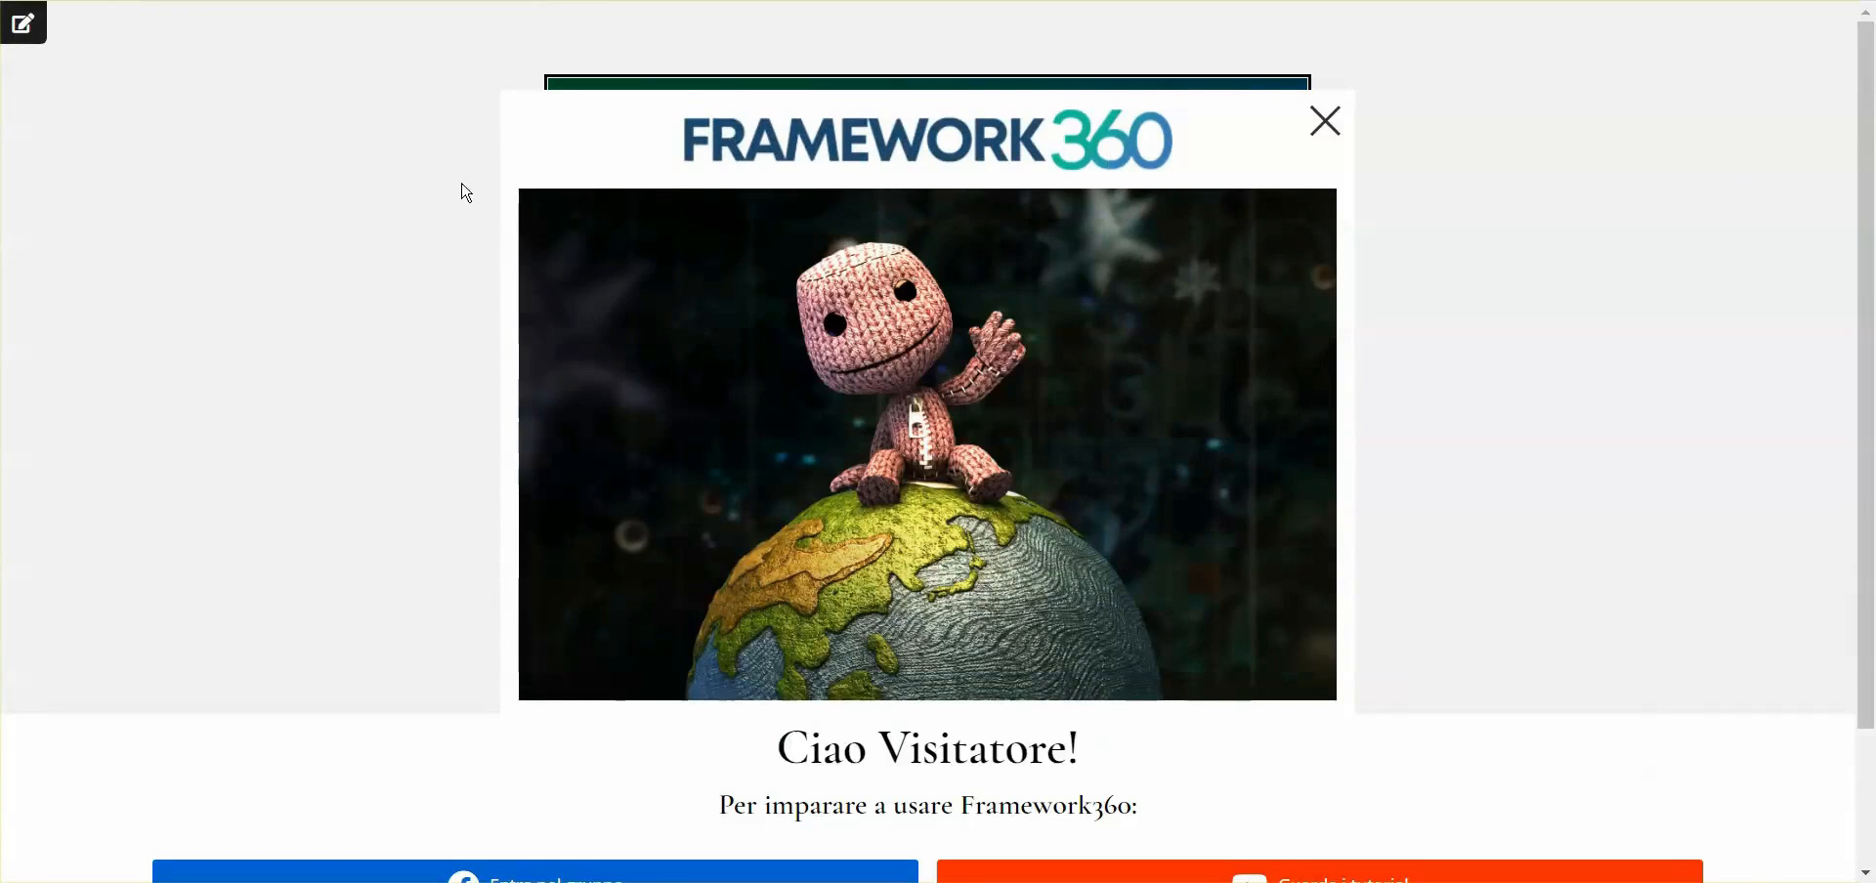
{"action": "scroll", "coordinate": [1101, 327], "scroll_direction": "down", "scroll_amount": 2}
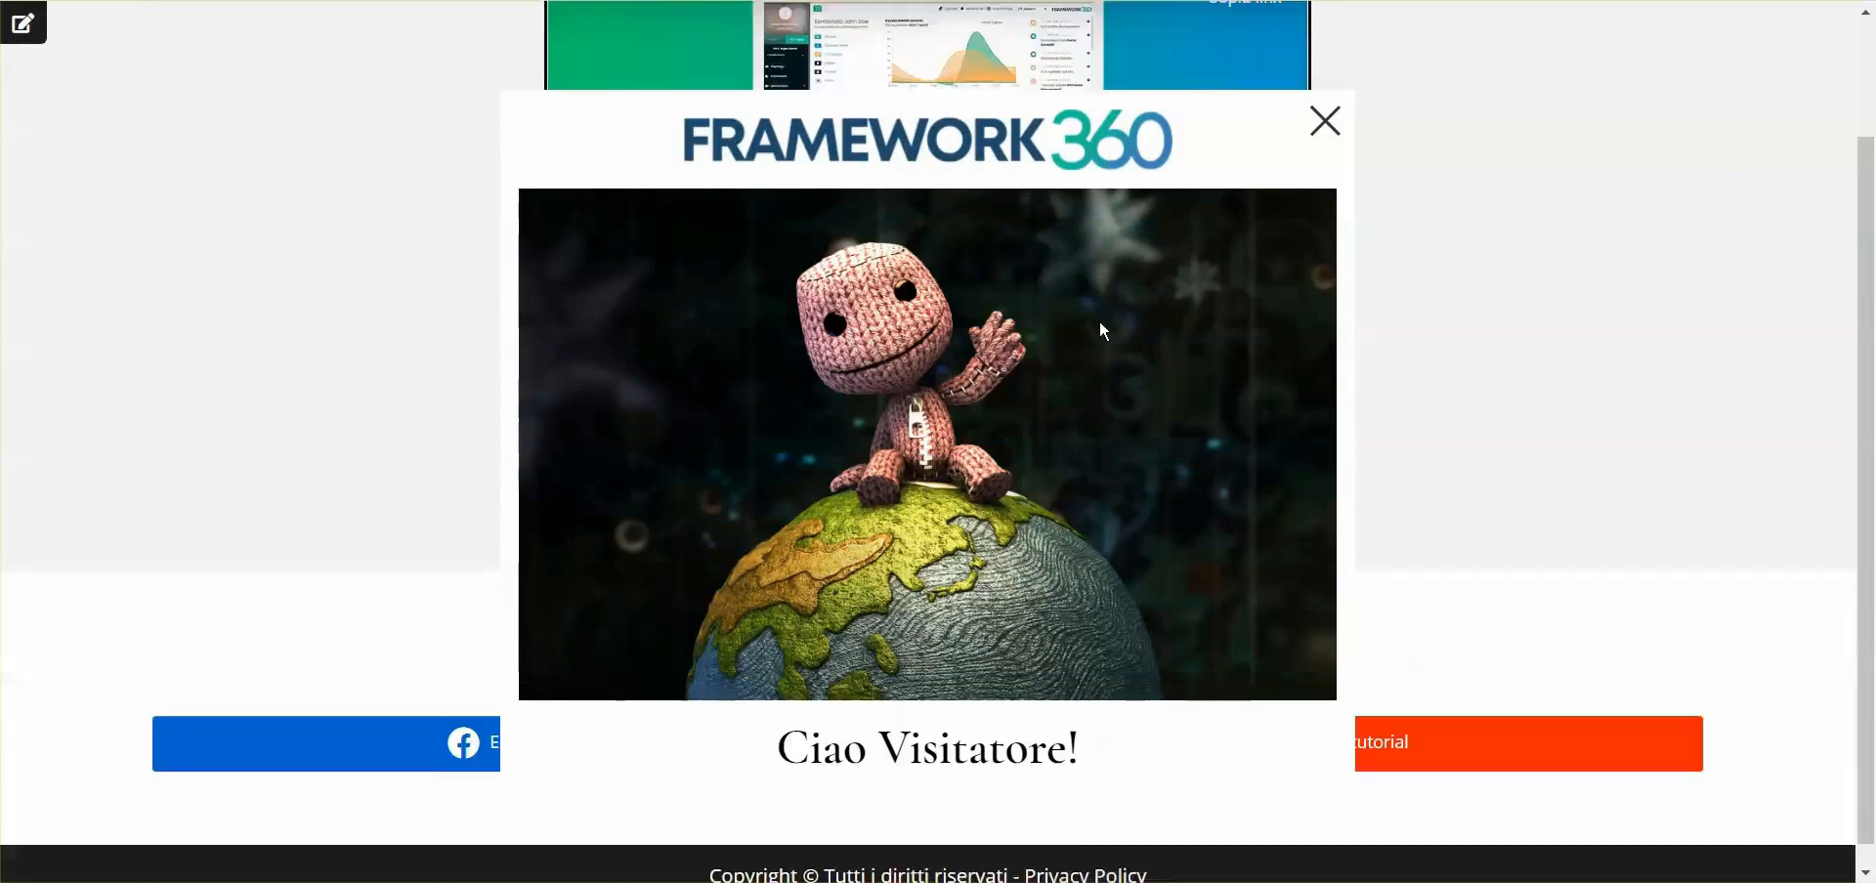
{"action": "scroll", "coordinate": [1408, 218], "scroll_direction": "up", "scroll_amount": 2}
{"action": "scroll", "coordinate": [1438, 151], "scroll_direction": "down", "scroll_amount": 1}
{"action": "scroll", "coordinate": [1458, 321], "scroll_direction": "down", "scroll_amount": 2}
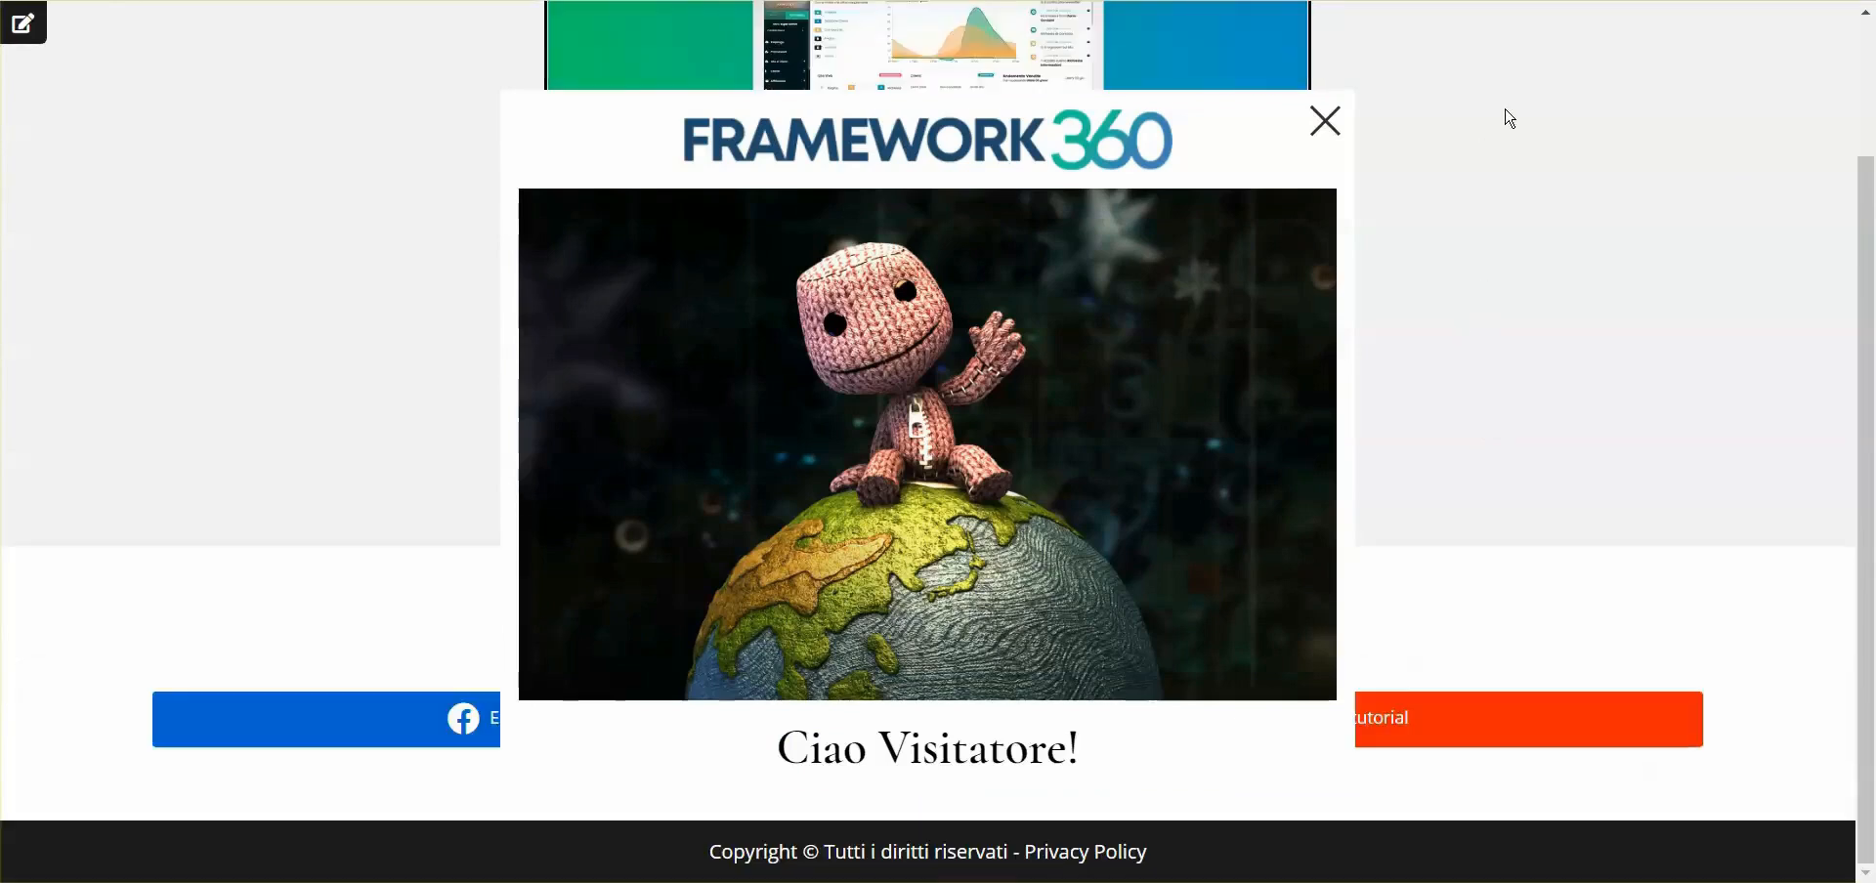
{"action": "scroll", "coordinate": [1551, 353], "scroll_direction": "up", "scroll_amount": 2}
{"action": "scroll", "coordinate": [1552, 353], "scroll_direction": "down", "scroll_amount": 2}
{"action": "scroll", "coordinate": [1552, 353], "scroll_direction": "up", "scroll_amount": 2}
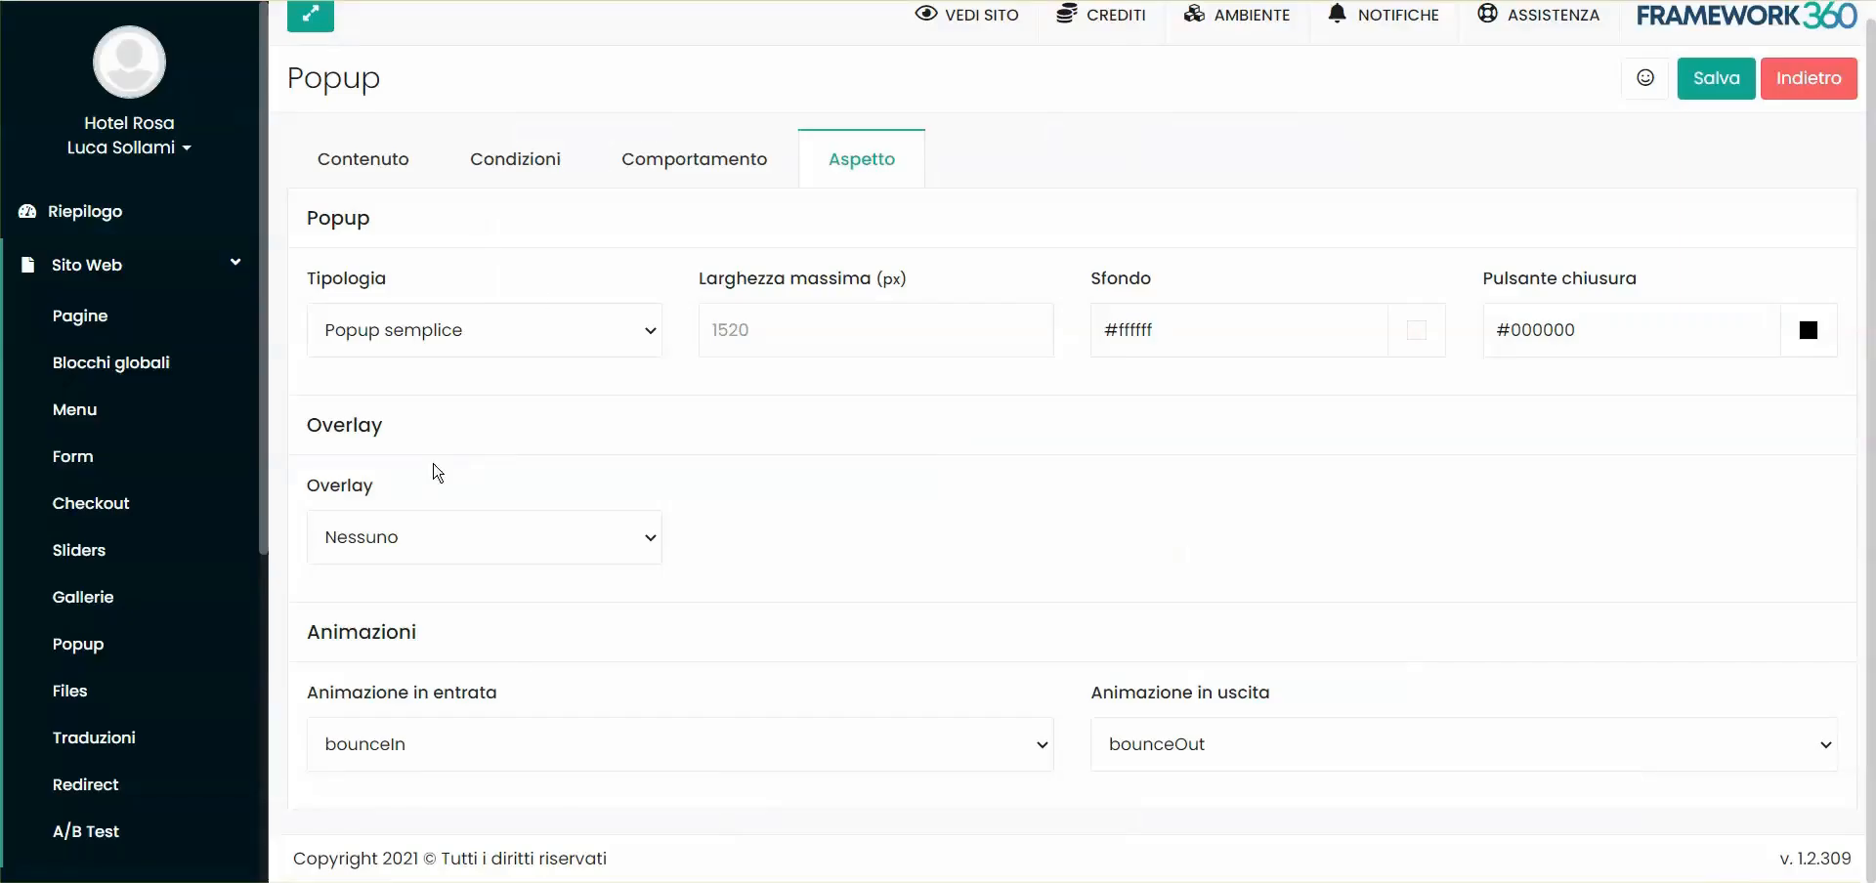
Set the popup's Overlay to Scuro, save it and reload the homepage to preview it.
{"action": "left_click", "coordinate": [389, 541]}
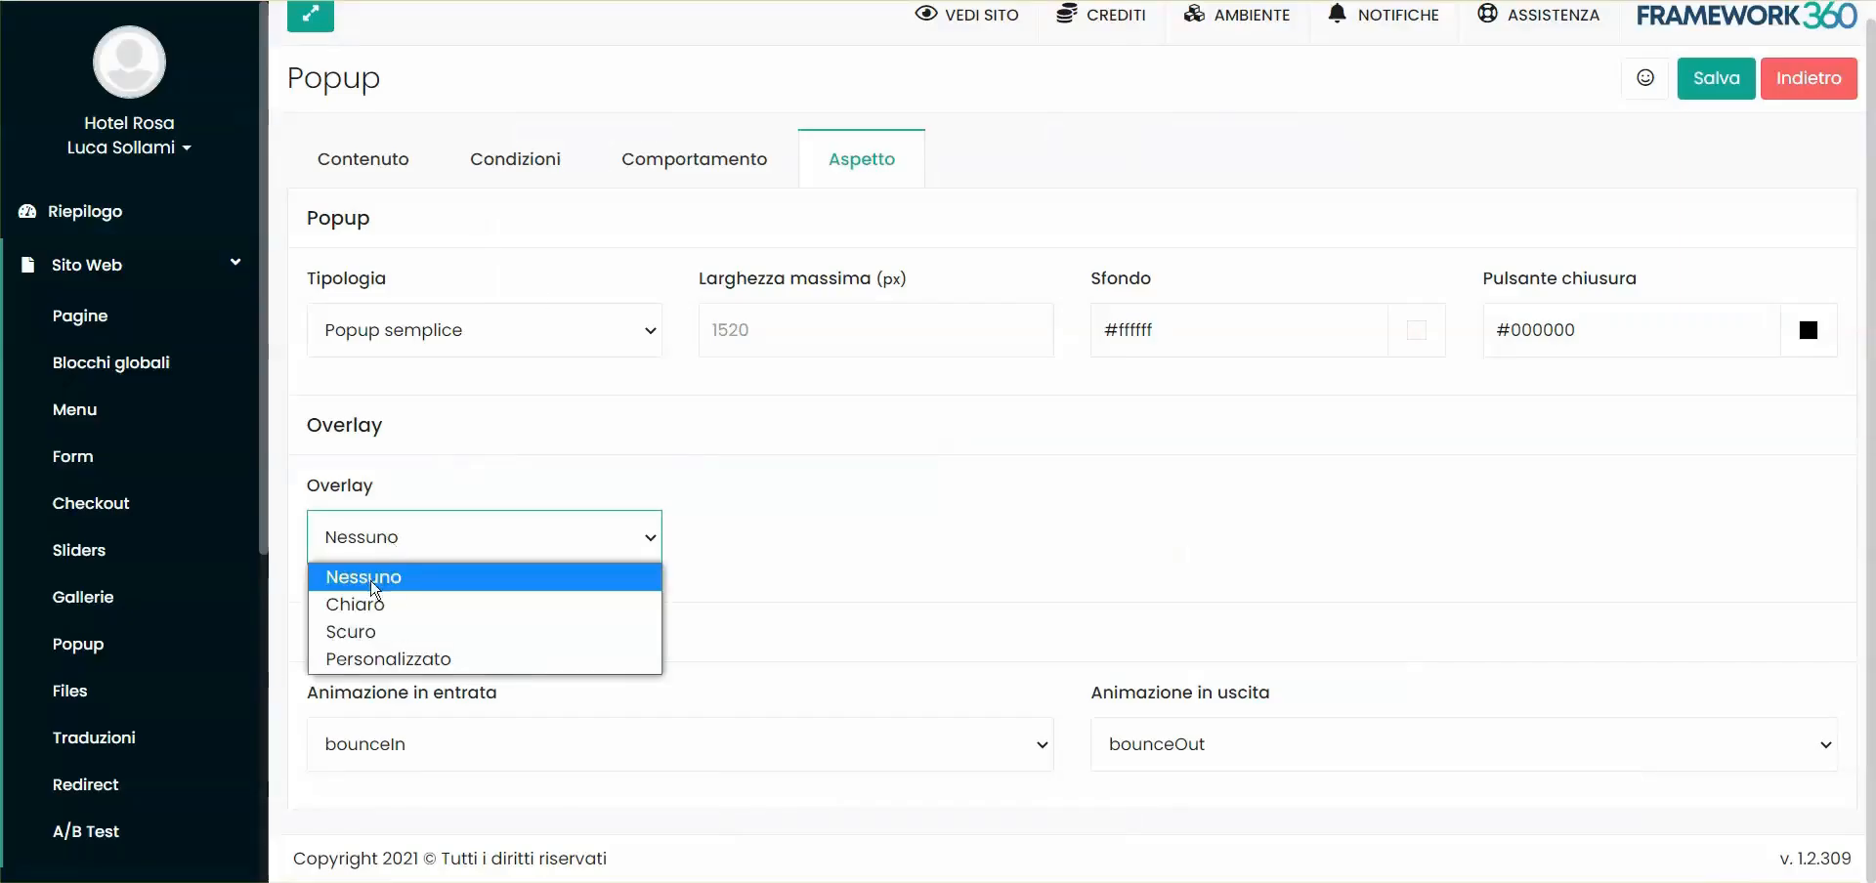
{"action": "left_click", "coordinate": [379, 631]}
{"action": "key", "text": "ctrl+s"}
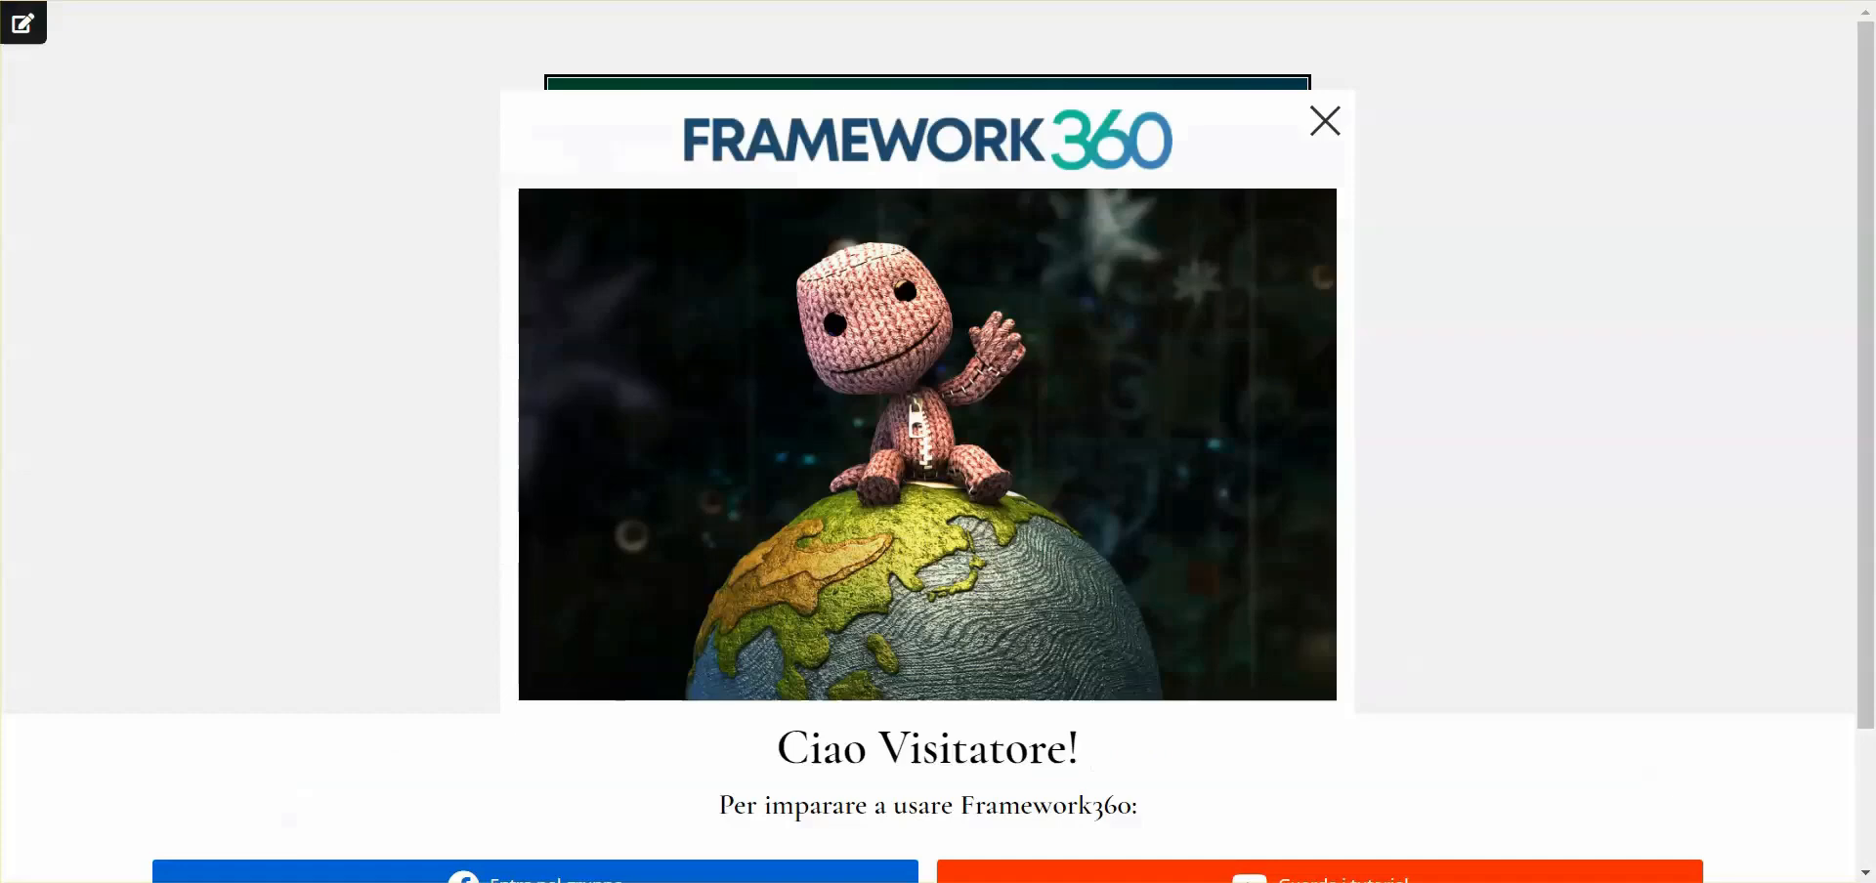
{"action": "key", "text": "F5"}
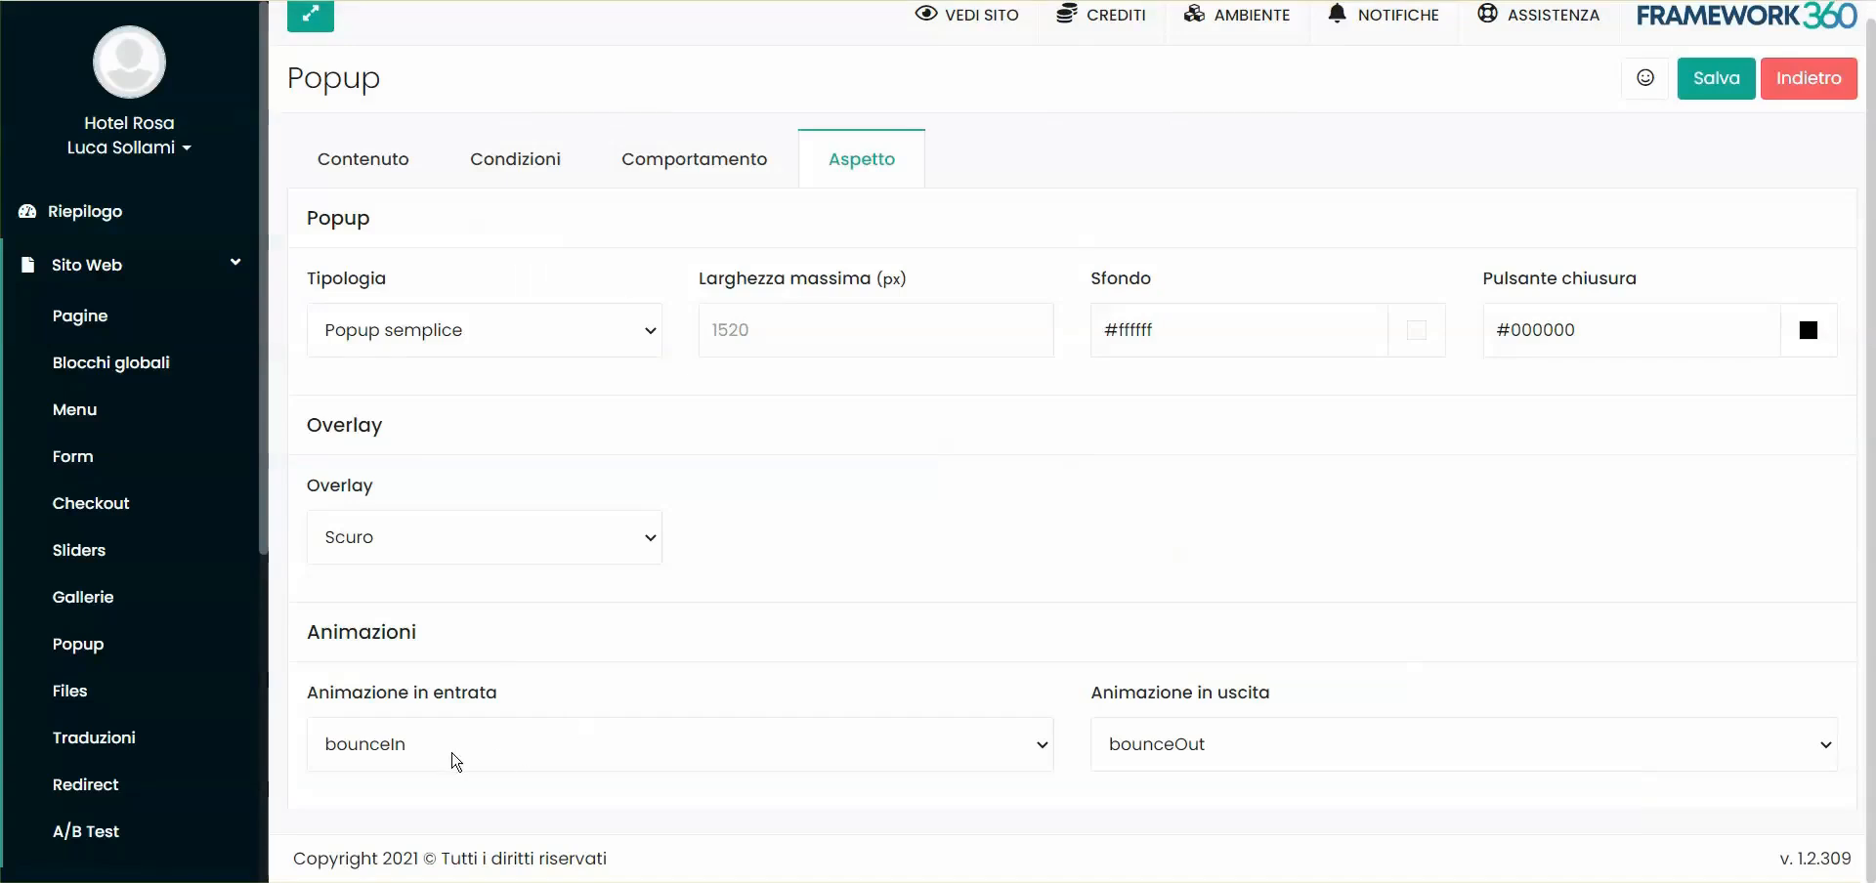
Set the popup's Animazione in entrata to slideInDown, save it and reload the homepage to preview the entrance.
{"action": "left_click", "coordinate": [455, 763]}
{"action": "scroll", "coordinate": [448, 313], "scroll_direction": "down", "scroll_amount": 6}
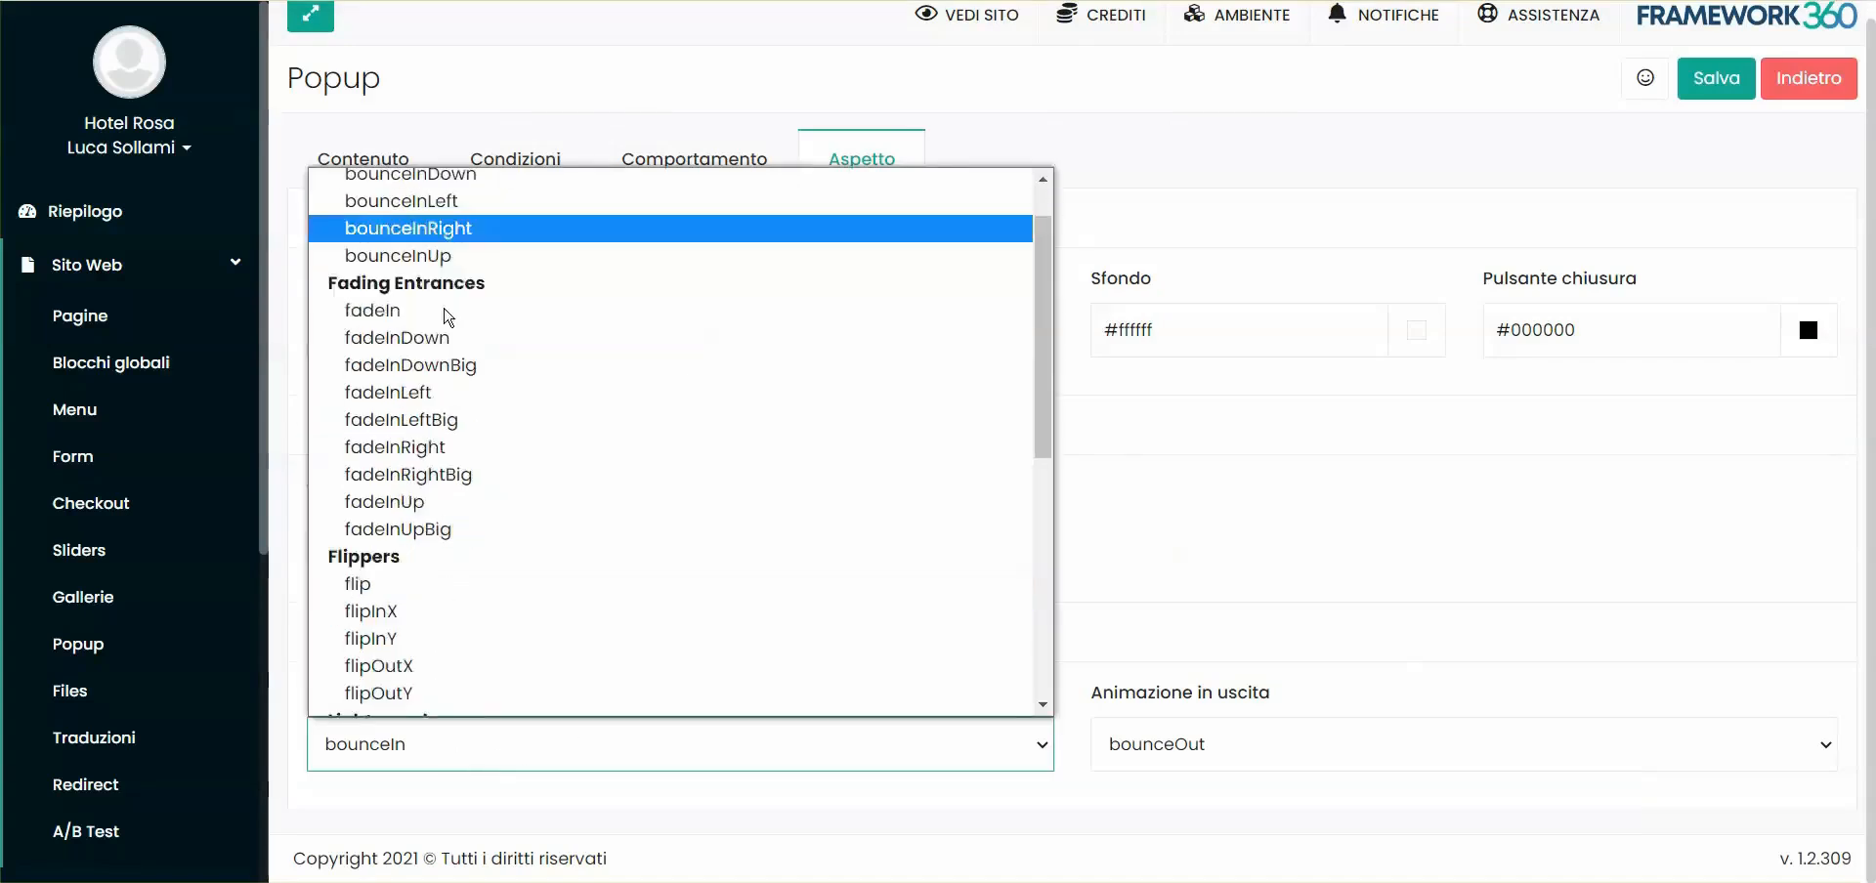
{"action": "scroll", "coordinate": [472, 342], "scroll_direction": "up", "scroll_amount": 6}
{"action": "left_click", "coordinate": [430, 208]}
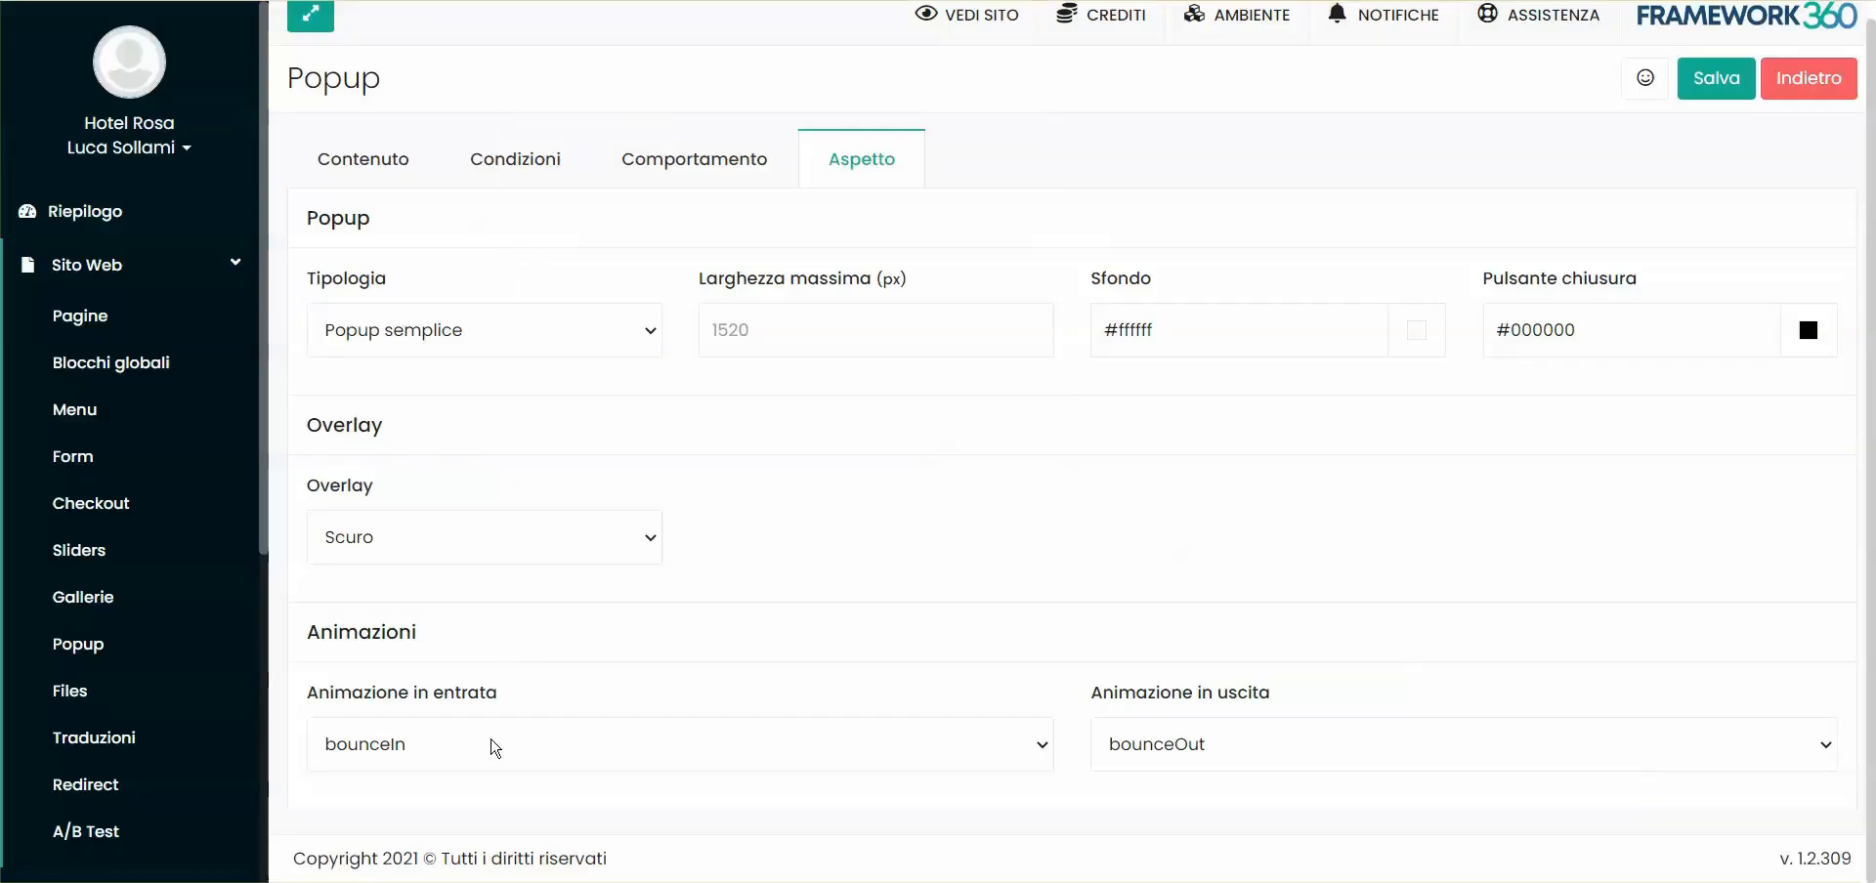
{"action": "left_click", "coordinate": [495, 749]}
{"action": "left_click", "coordinate": [426, 350]}
{"action": "left_click", "coordinate": [1717, 78]}
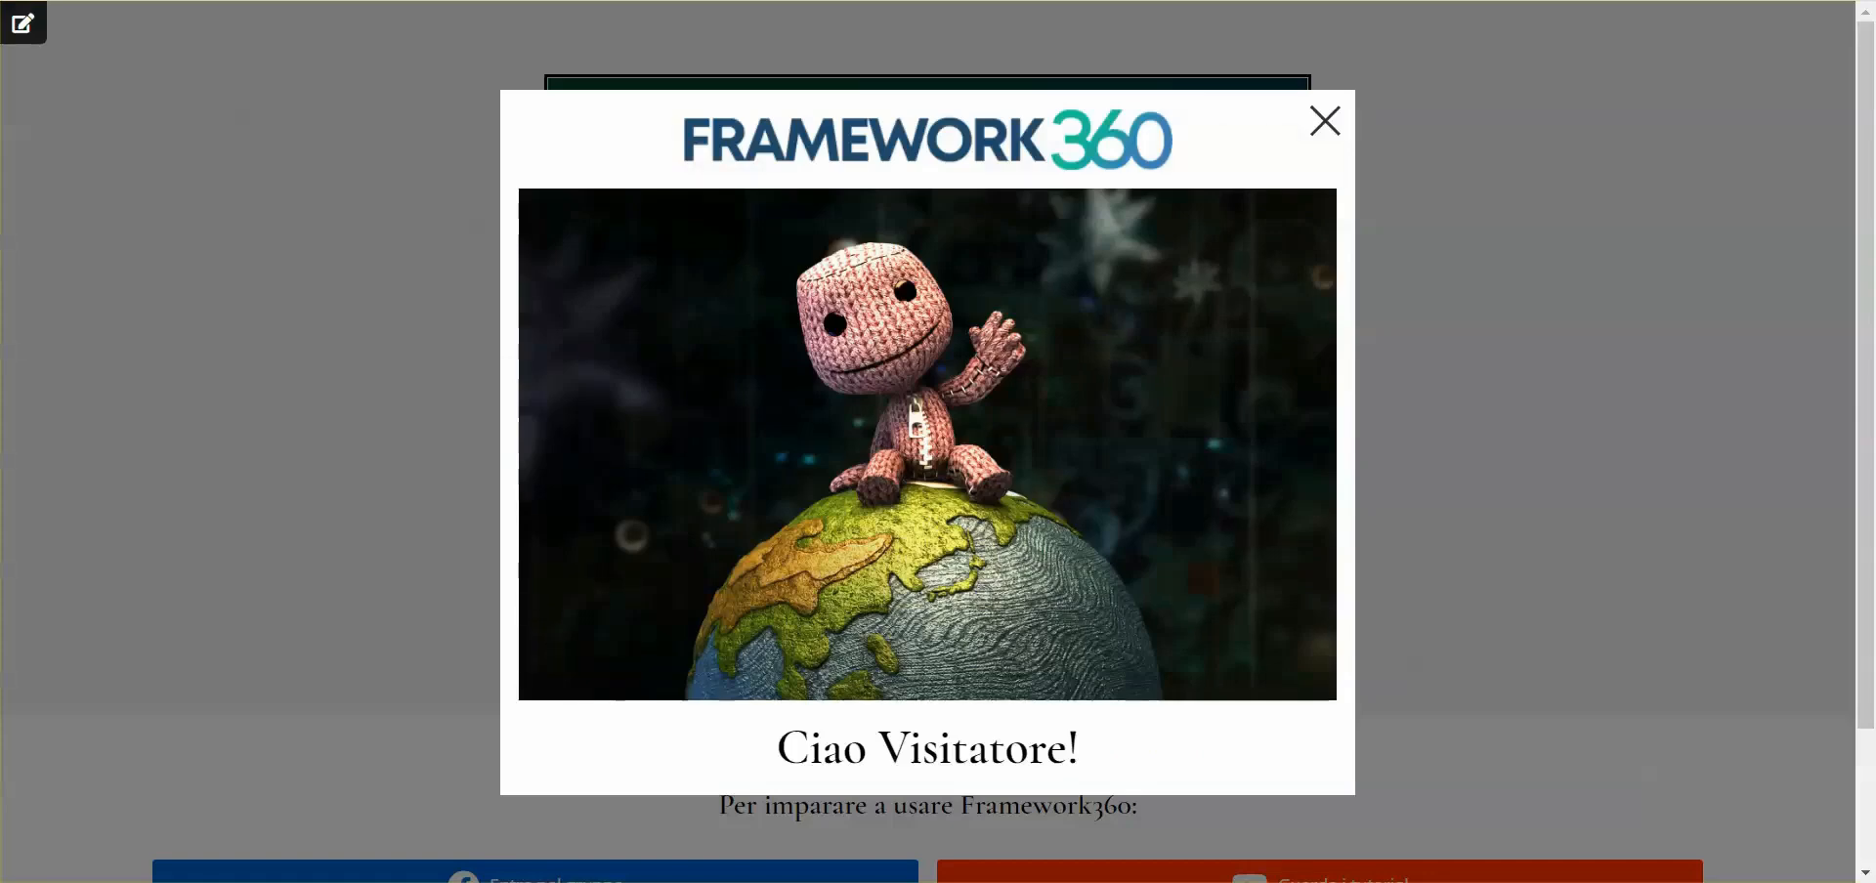
{"action": "key", "text": "F5"}
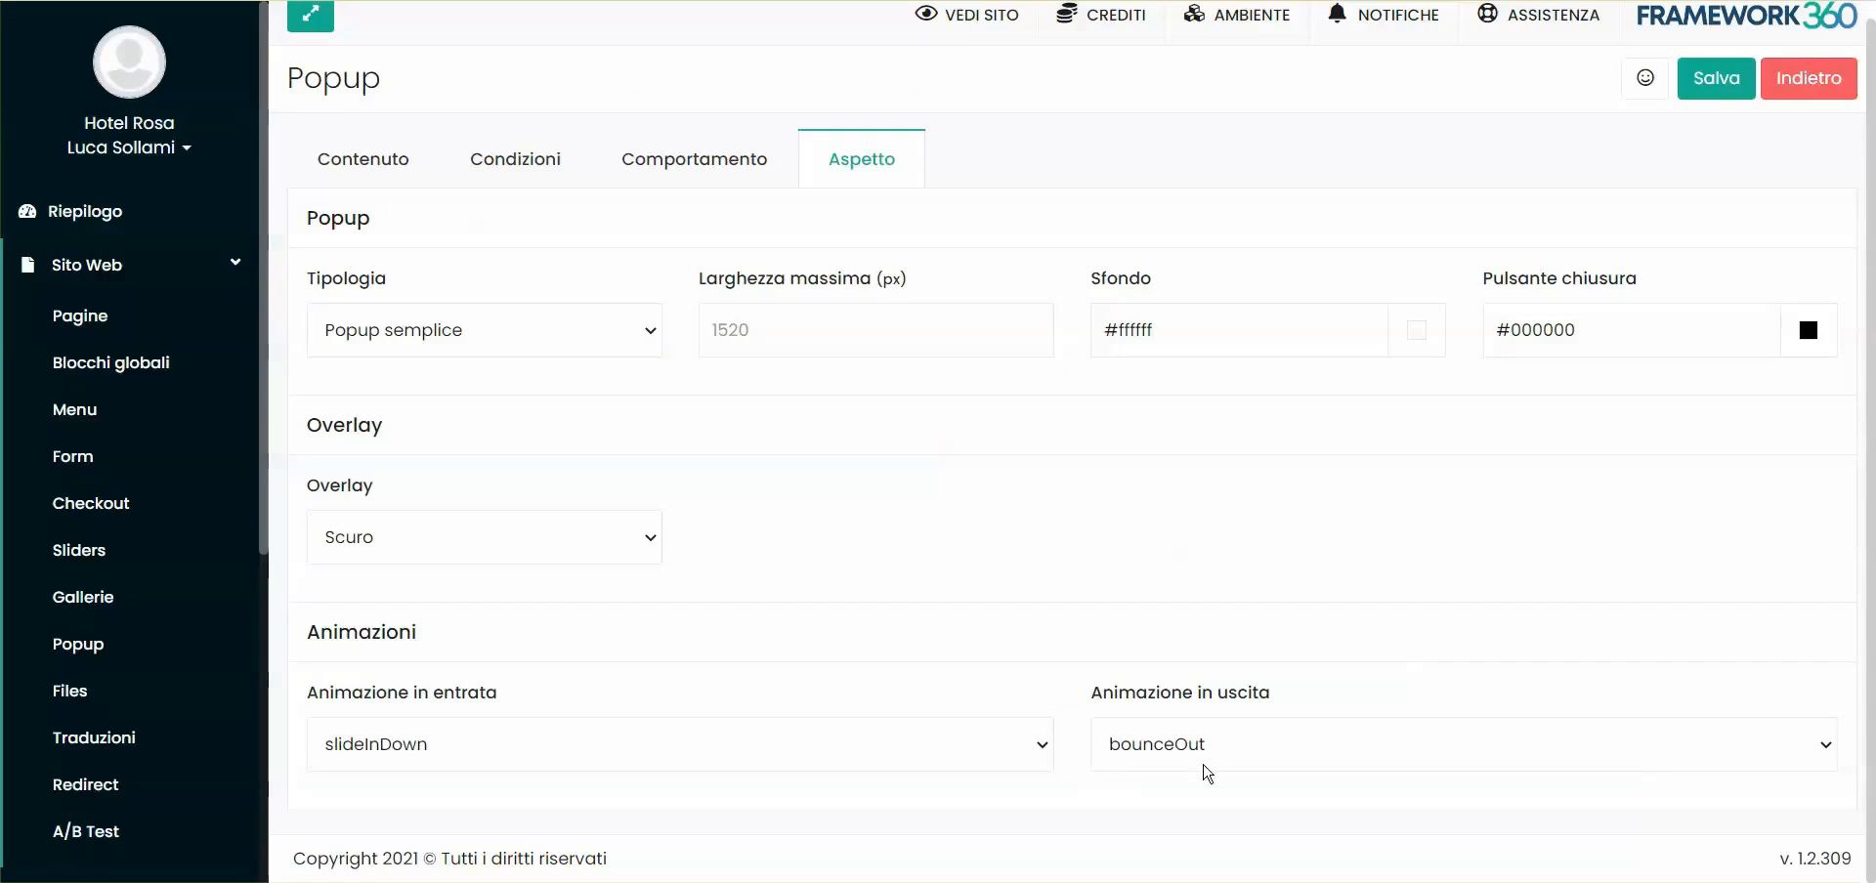
Set the Animazione in uscita to slideOutUp, save, and close the popup on the homepage to test its exit.
{"action": "left_click", "coordinate": [1209, 747]}
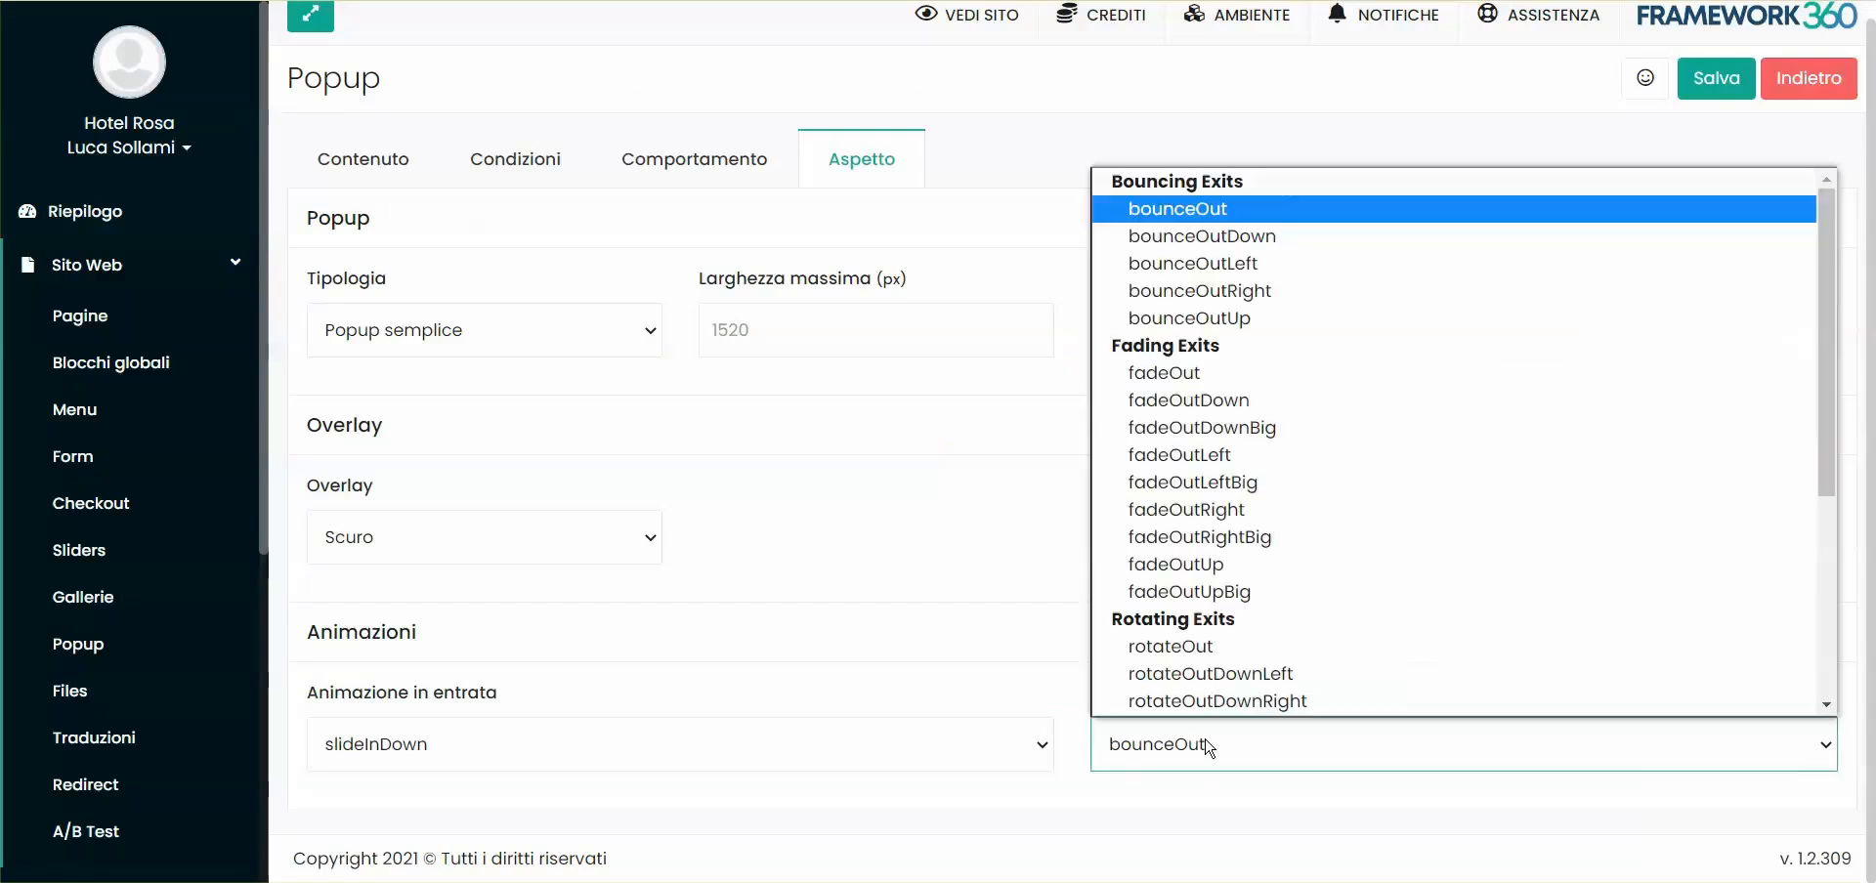
{"action": "scroll", "coordinate": [1212, 533], "scroll_direction": "down", "scroll_amount": 3}
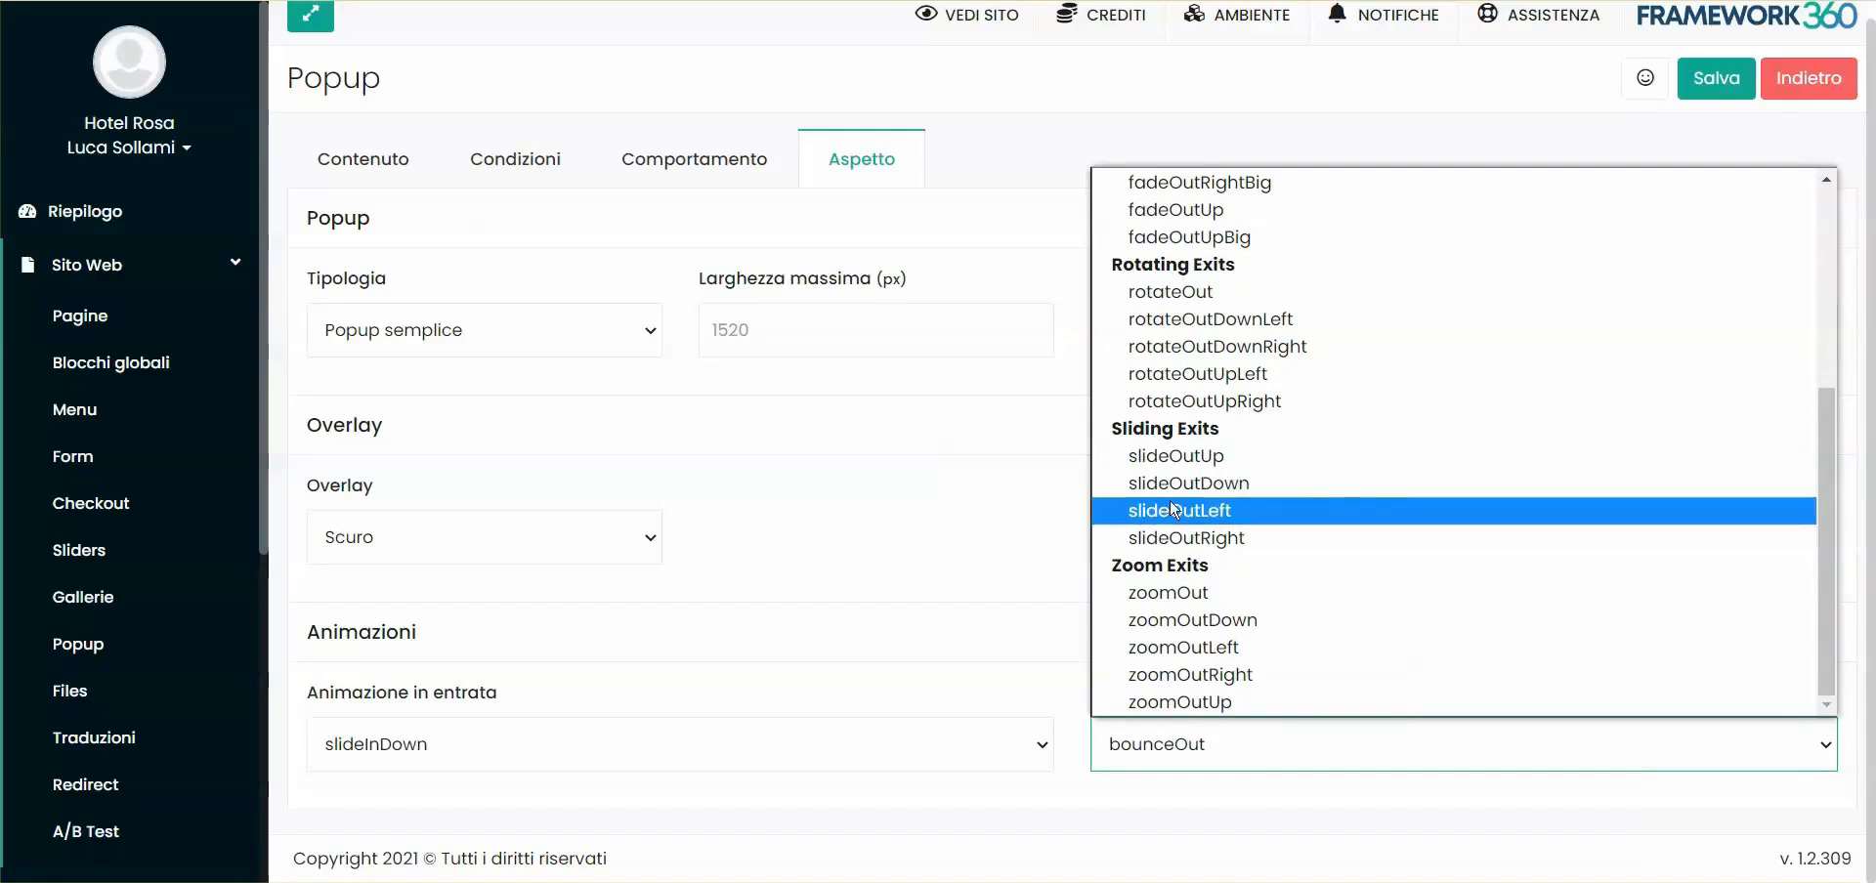
{"action": "scroll", "coordinate": [1210, 491], "scroll_direction": "up", "scroll_amount": 3}
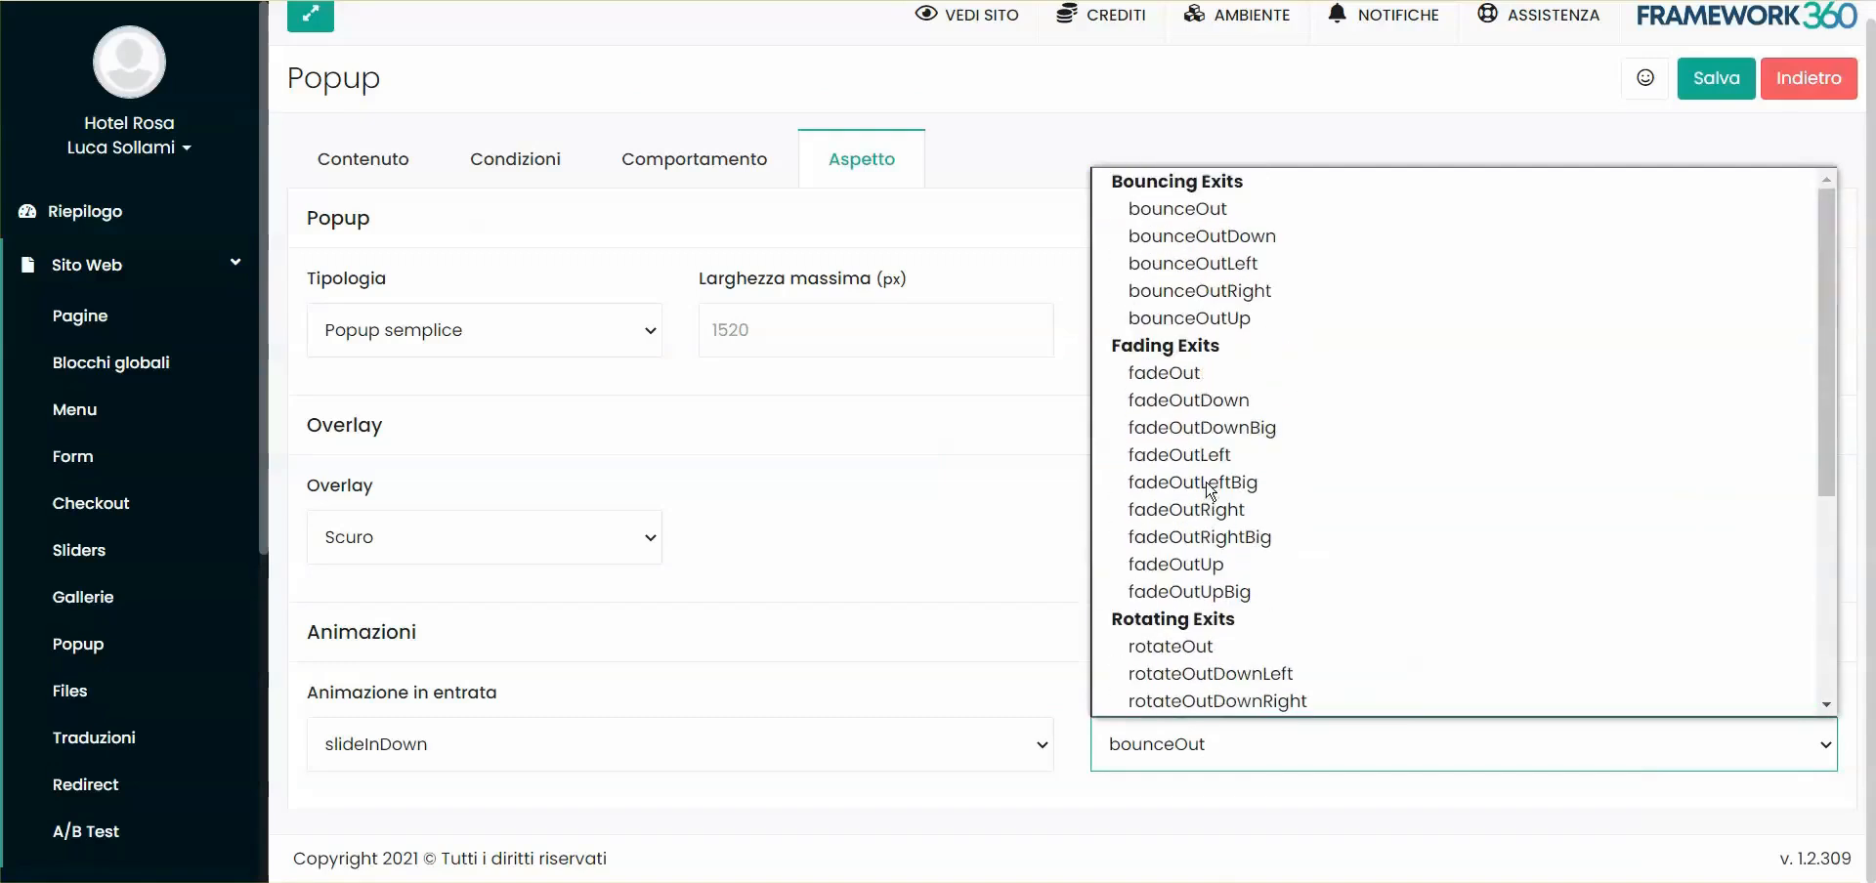
{"action": "scroll", "coordinate": [1212, 352], "scroll_direction": "down", "scroll_amount": 3}
{"action": "scroll", "coordinate": [1229, 405], "scroll_direction": "up", "scroll_amount": 3}
{"action": "scroll", "coordinate": [1211, 537], "scroll_direction": "down", "scroll_amount": 2}
{"action": "scroll", "coordinate": [1212, 528], "scroll_direction": "down", "scroll_amount": 1}
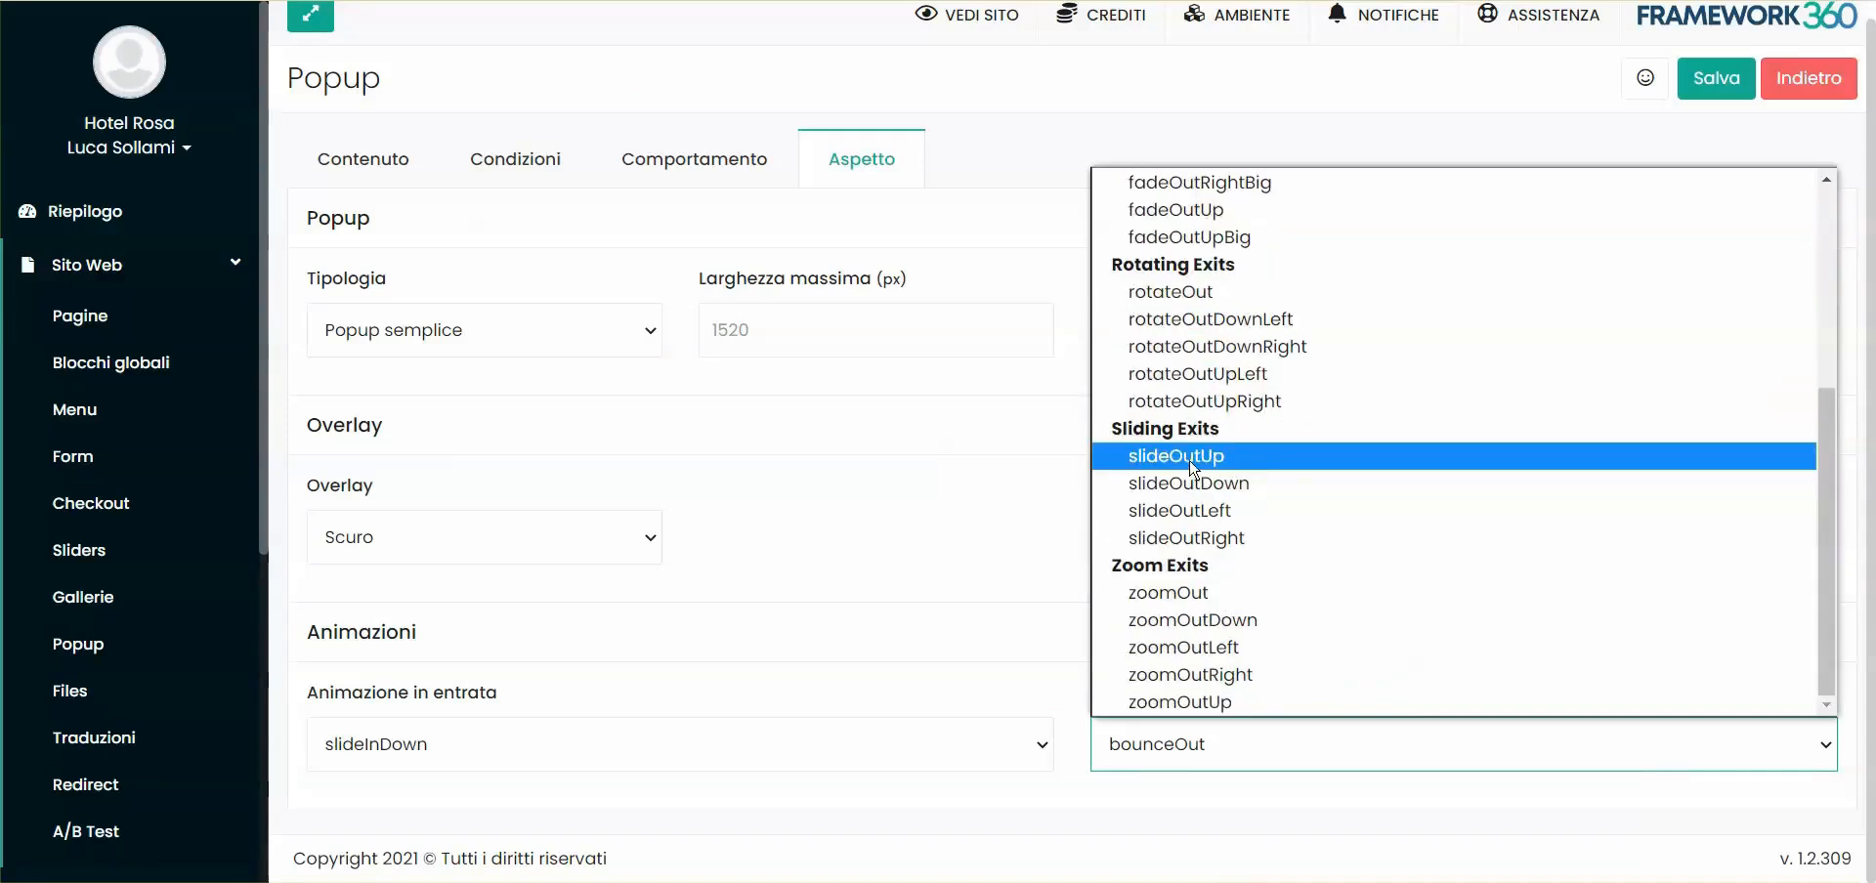
{"action": "left_click", "coordinate": [1191, 456]}
{"action": "left_click", "coordinate": [1712, 78]}
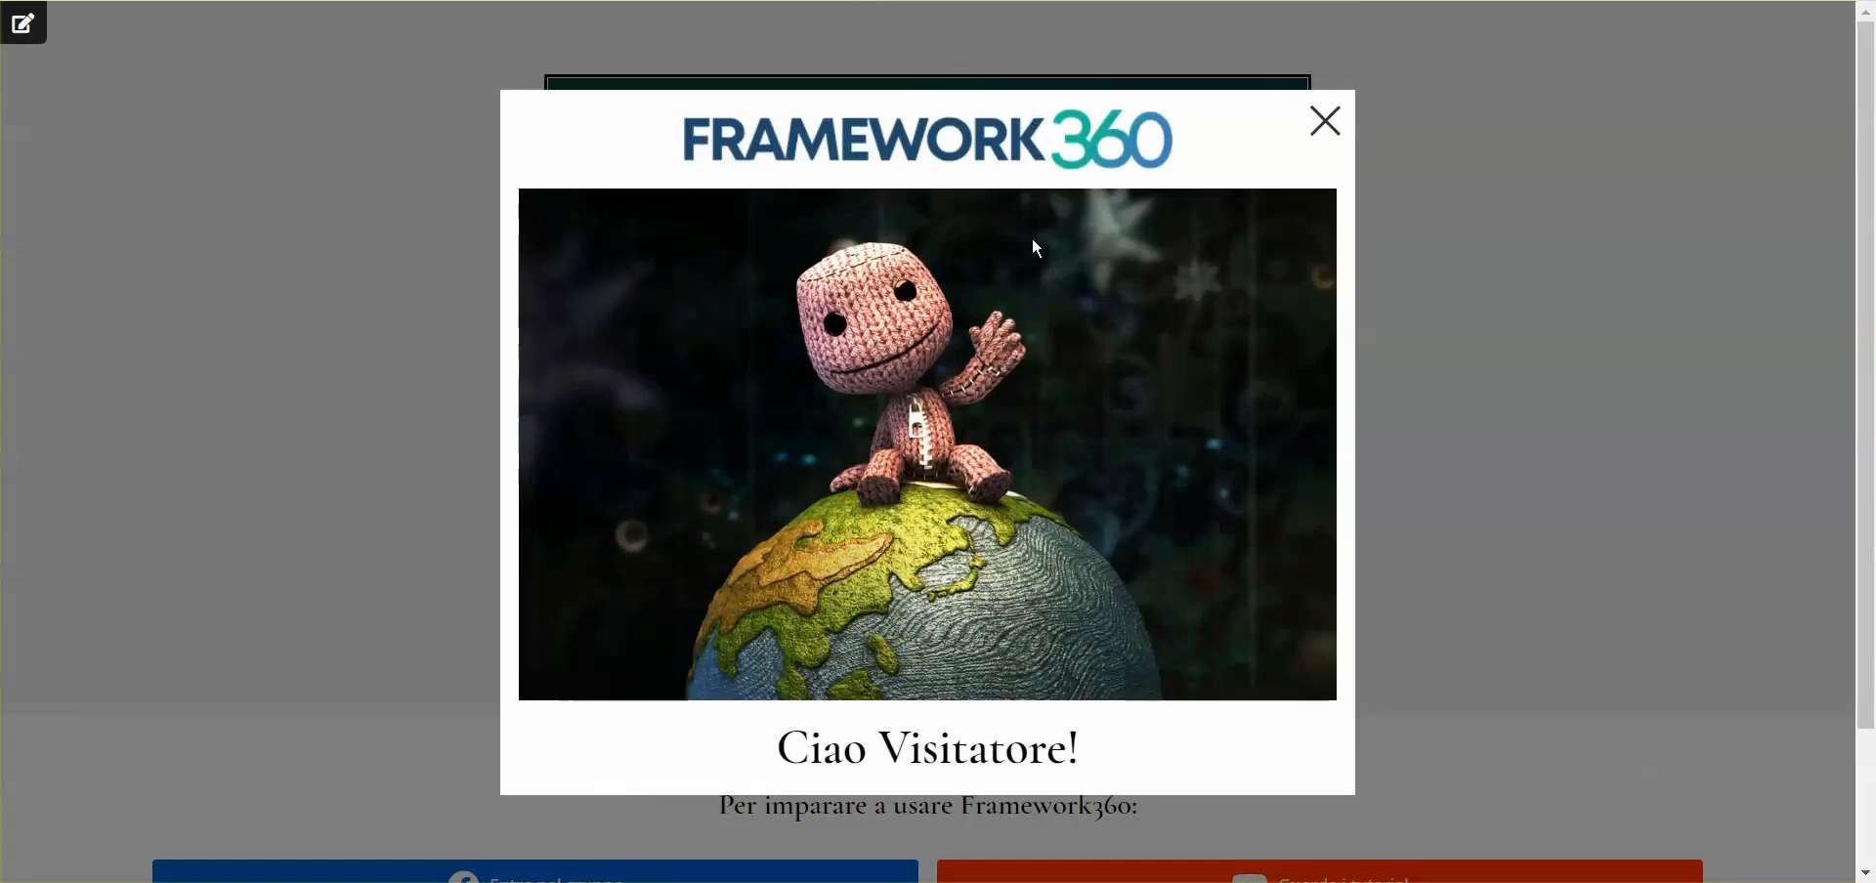
{"action": "left_click", "coordinate": [1326, 121]}
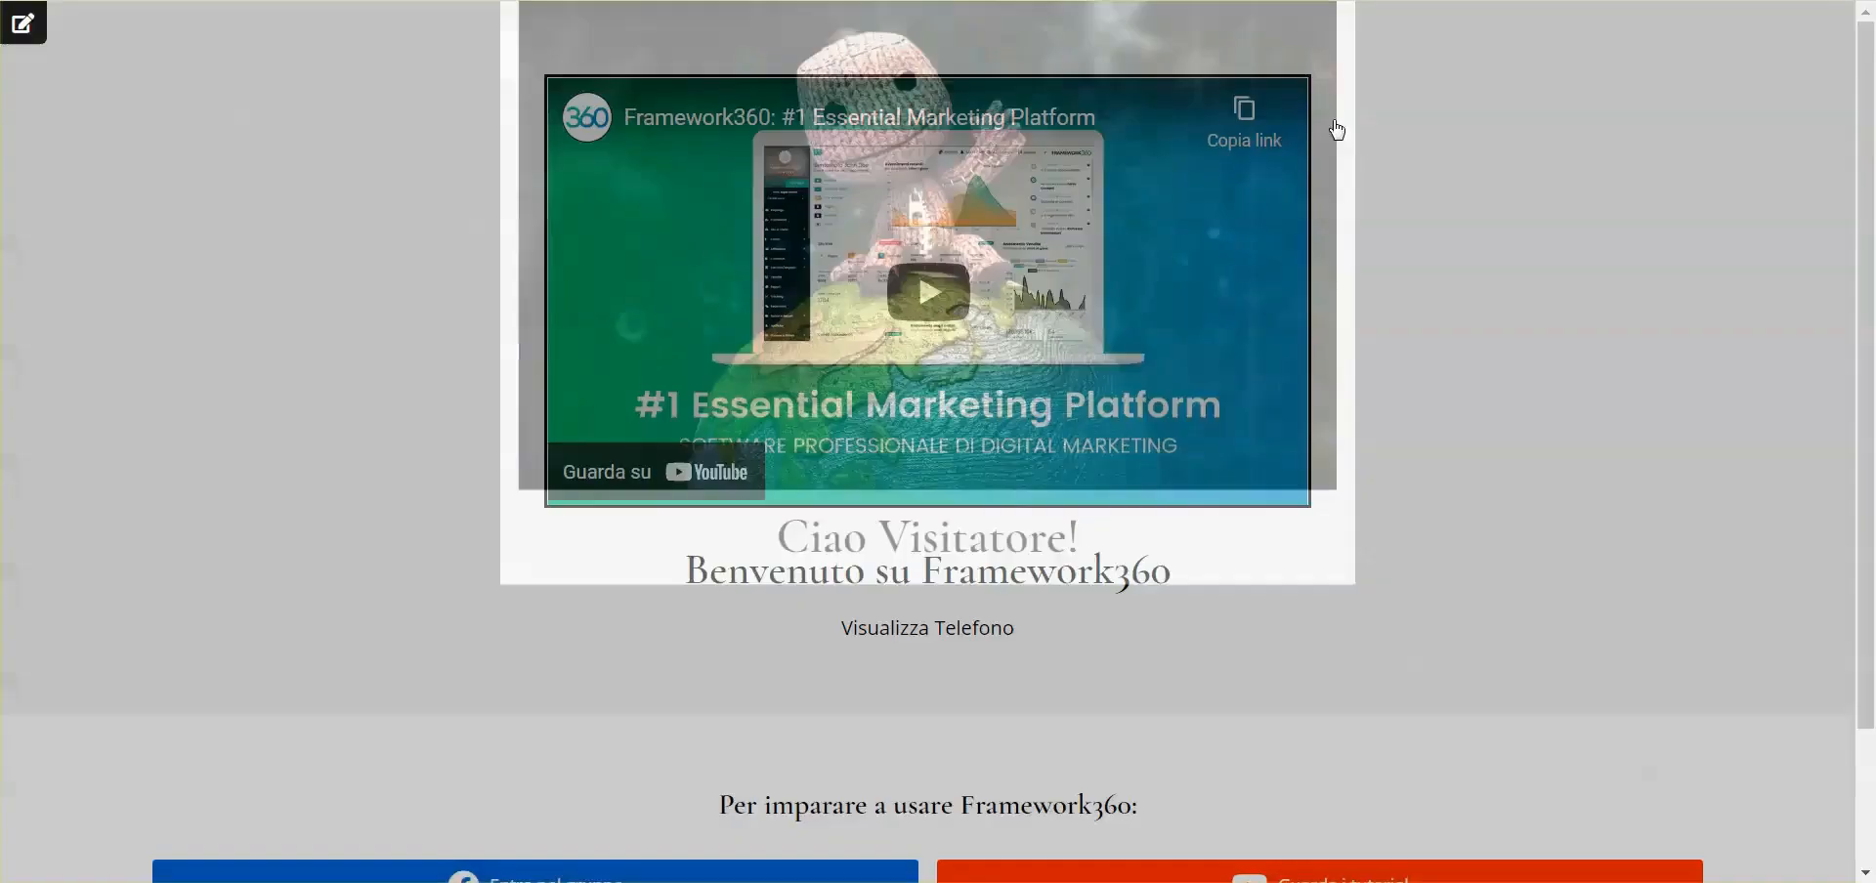